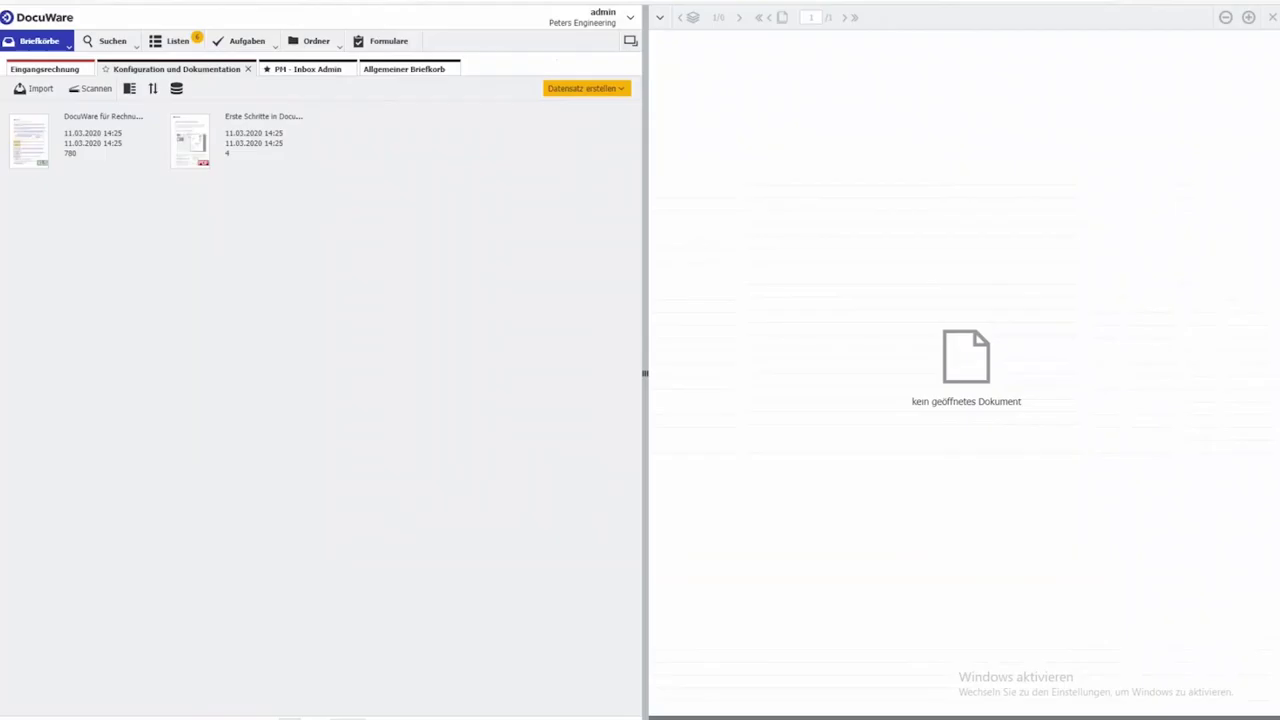
Step: Open the Smart Connect configuration list from the admin menu's Konfigurationen area
click(618, 22)
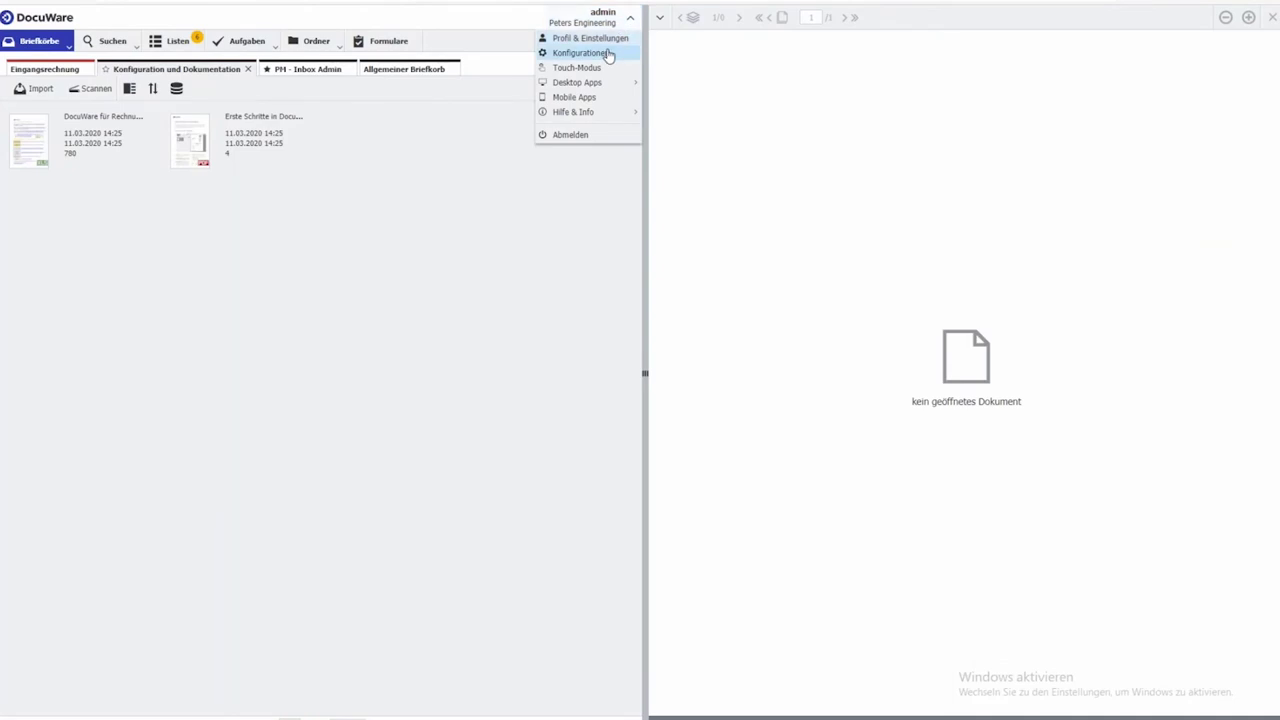
click(607, 54)
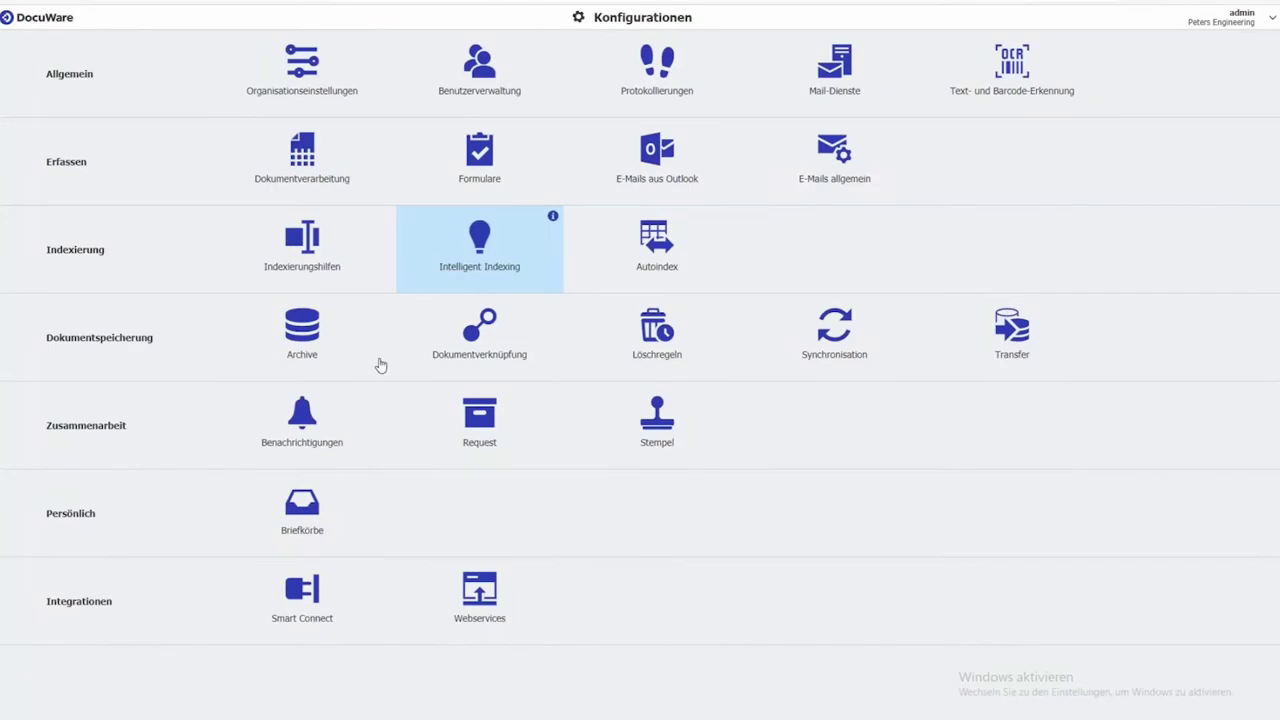
click(308, 598)
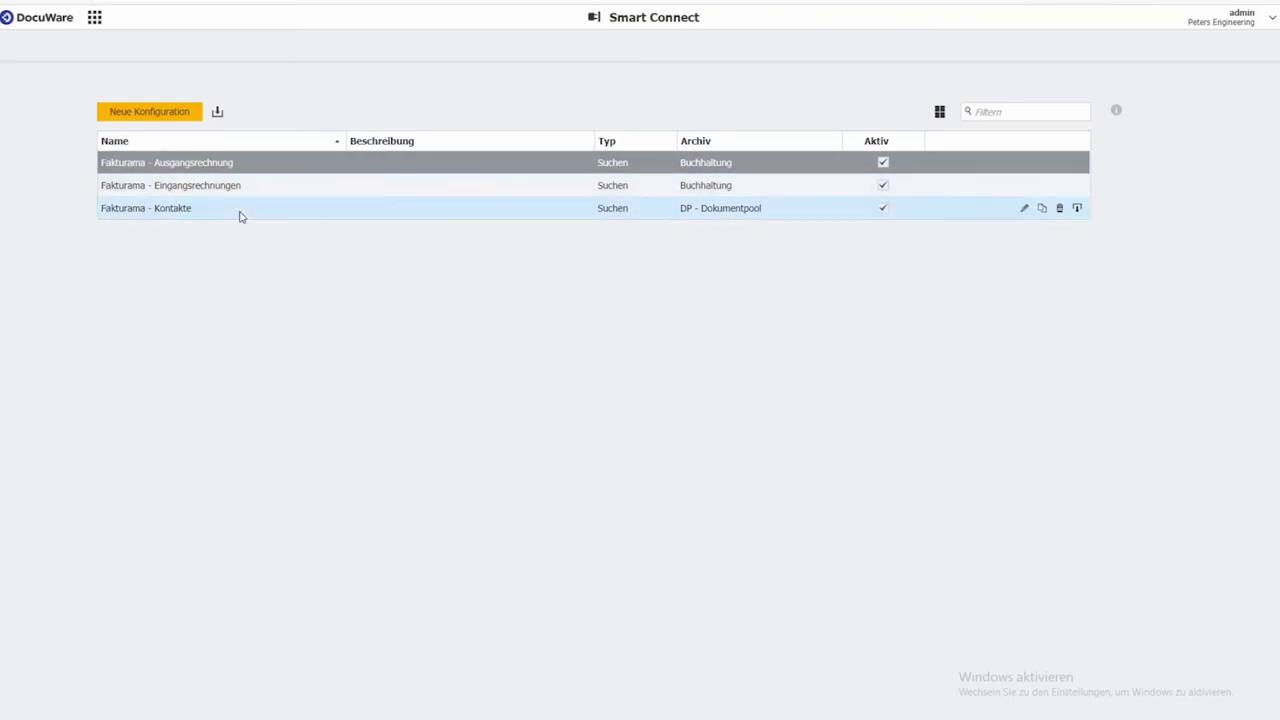
Step: Create a new Smart Search configuration and name it 'Projekt-Akte'
click(143, 113)
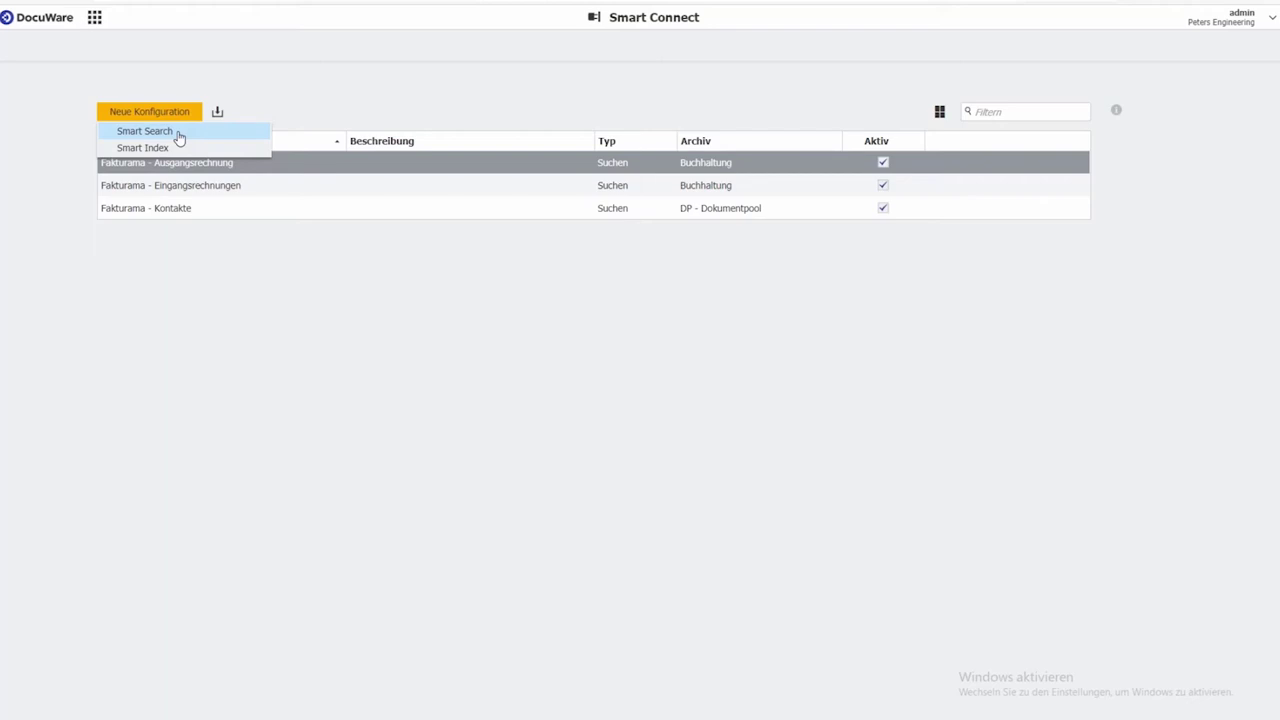
click(144, 131)
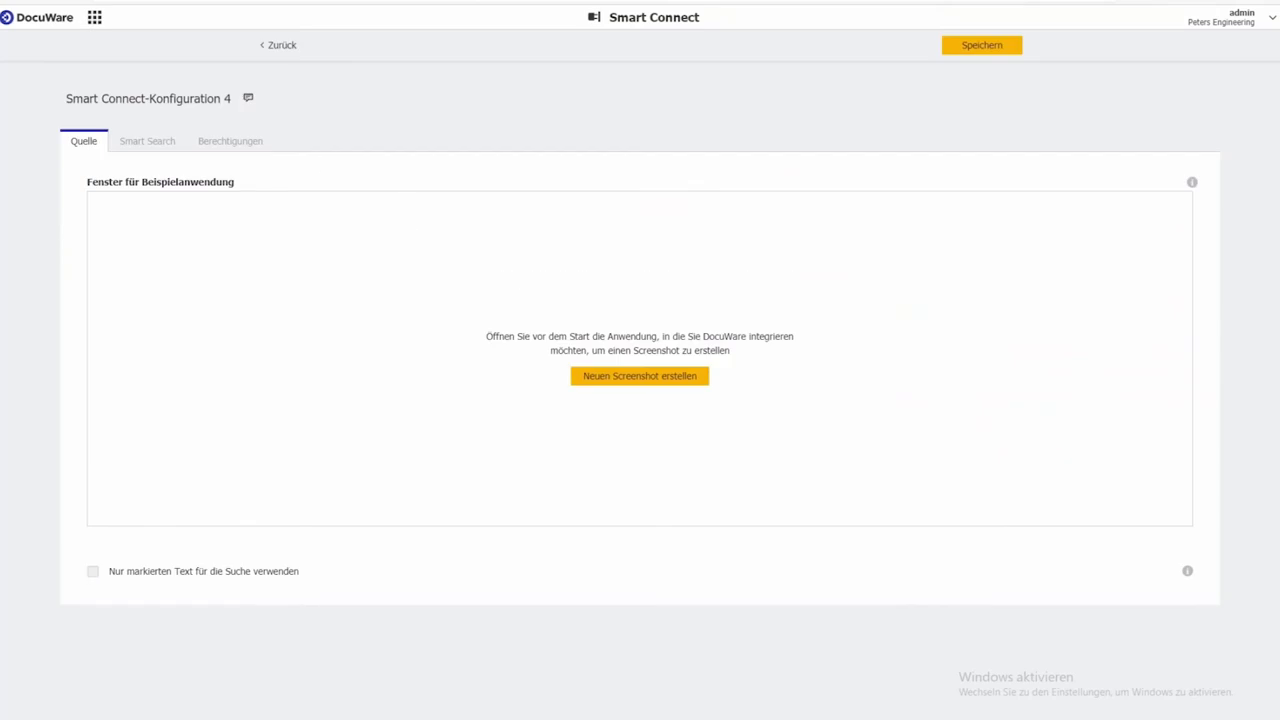
click(155, 100)
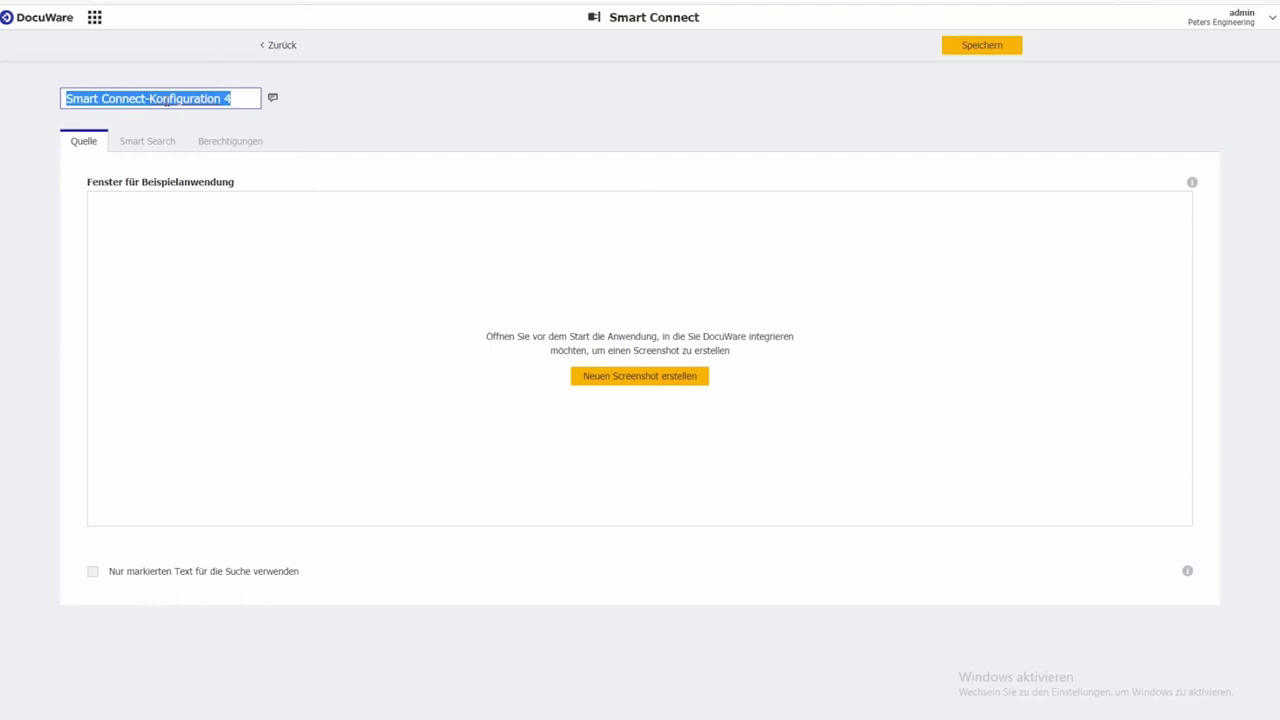
text(Pu)
key(BackSpace)
text(rojekt-Akte)
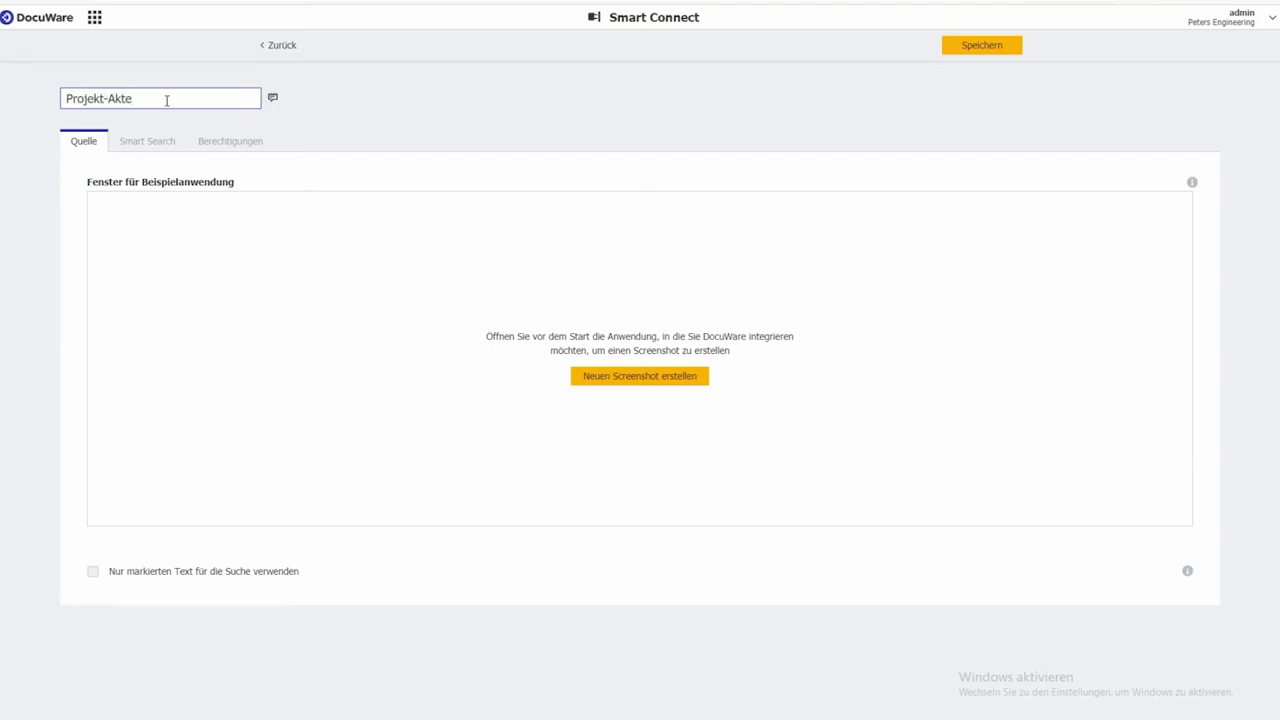
Step: Capture the Fakturama invoice window as the sample screenshot, using Textextraktion recognition
click(635, 383)
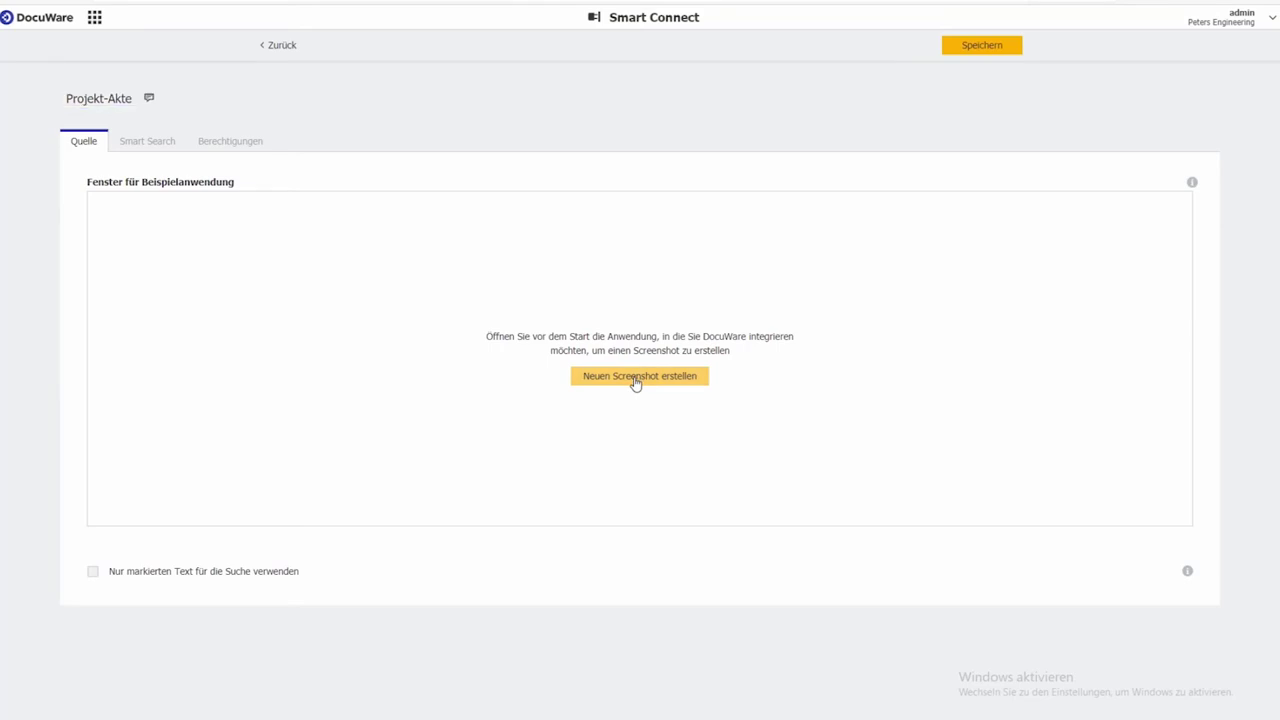
click(635, 383)
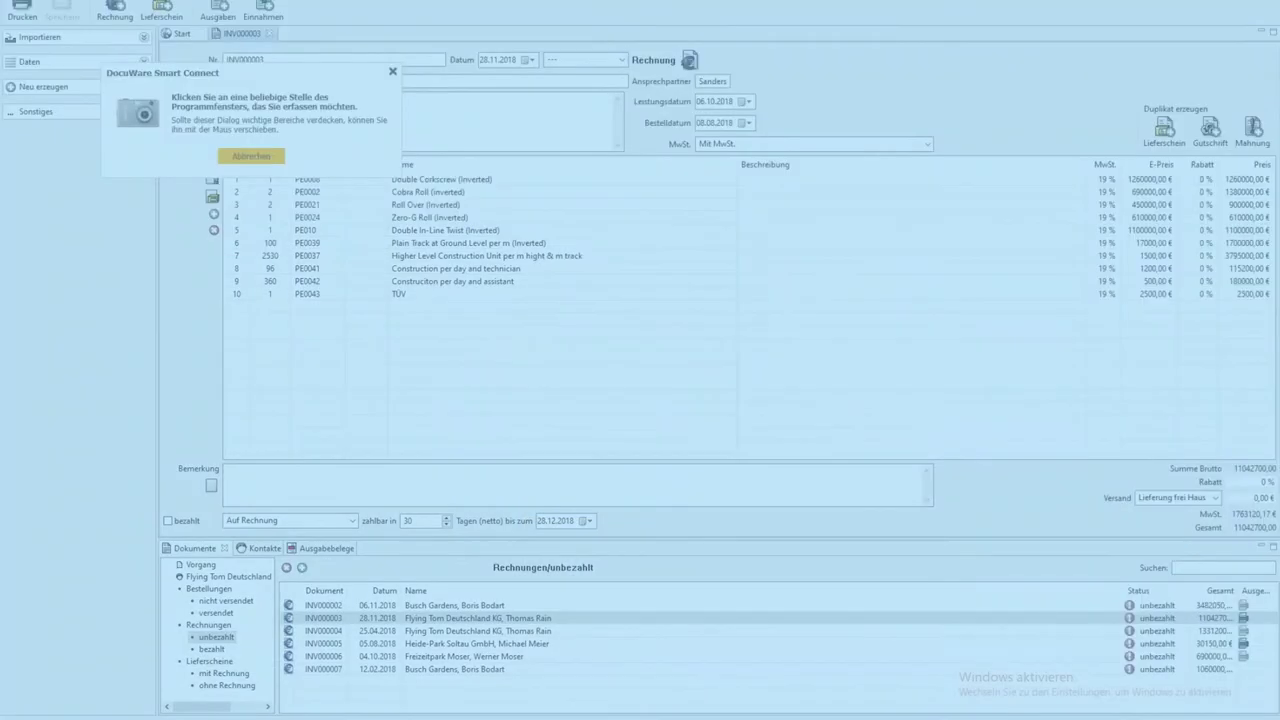
click(588, 376)
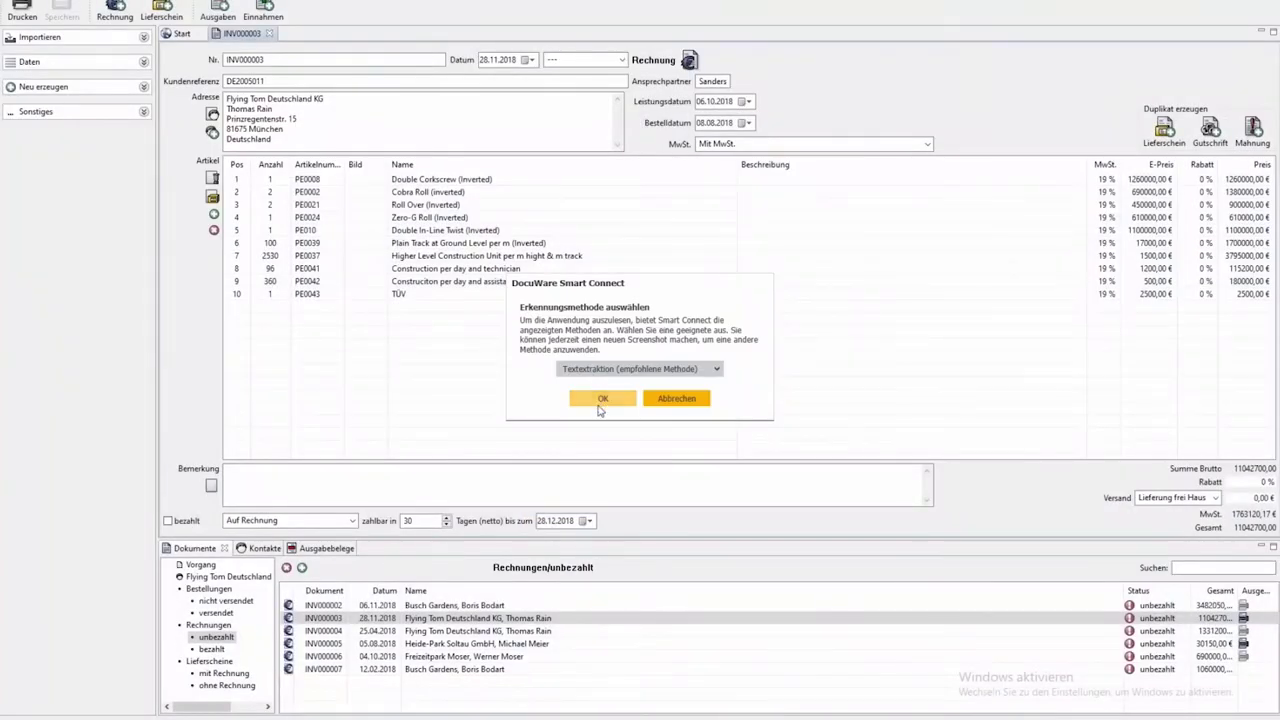
click(603, 398)
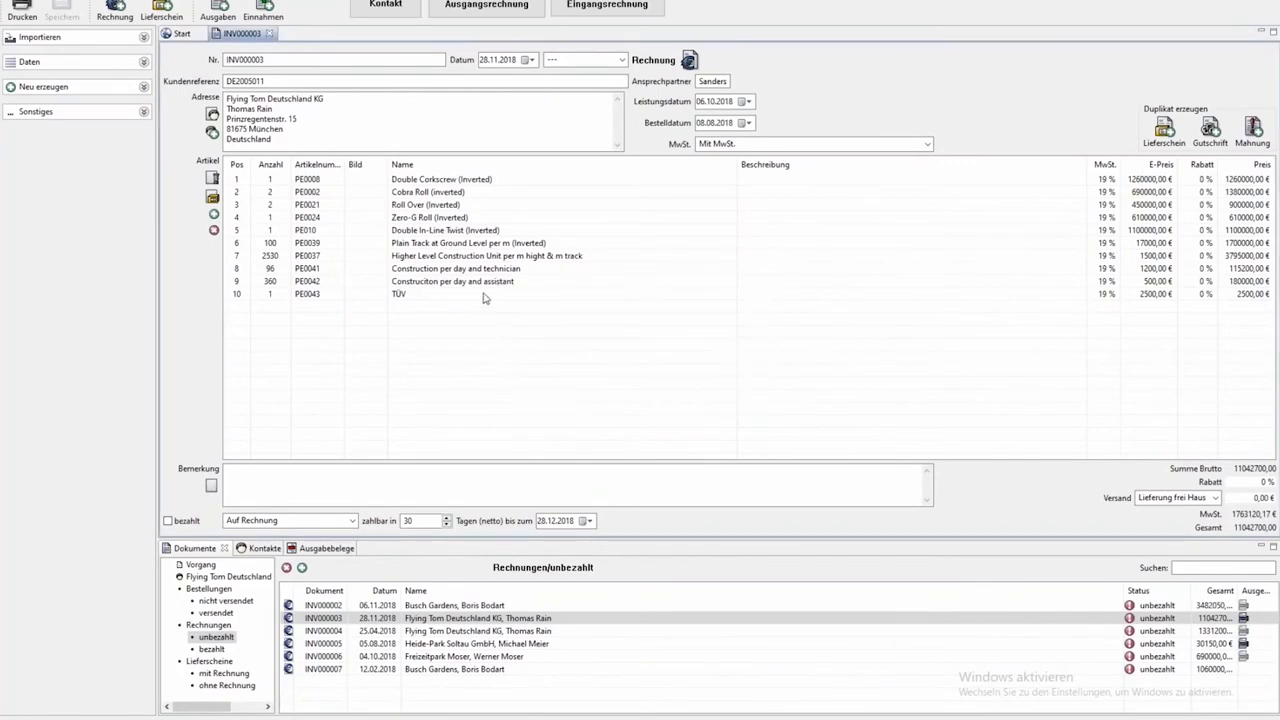
click(569, 458)
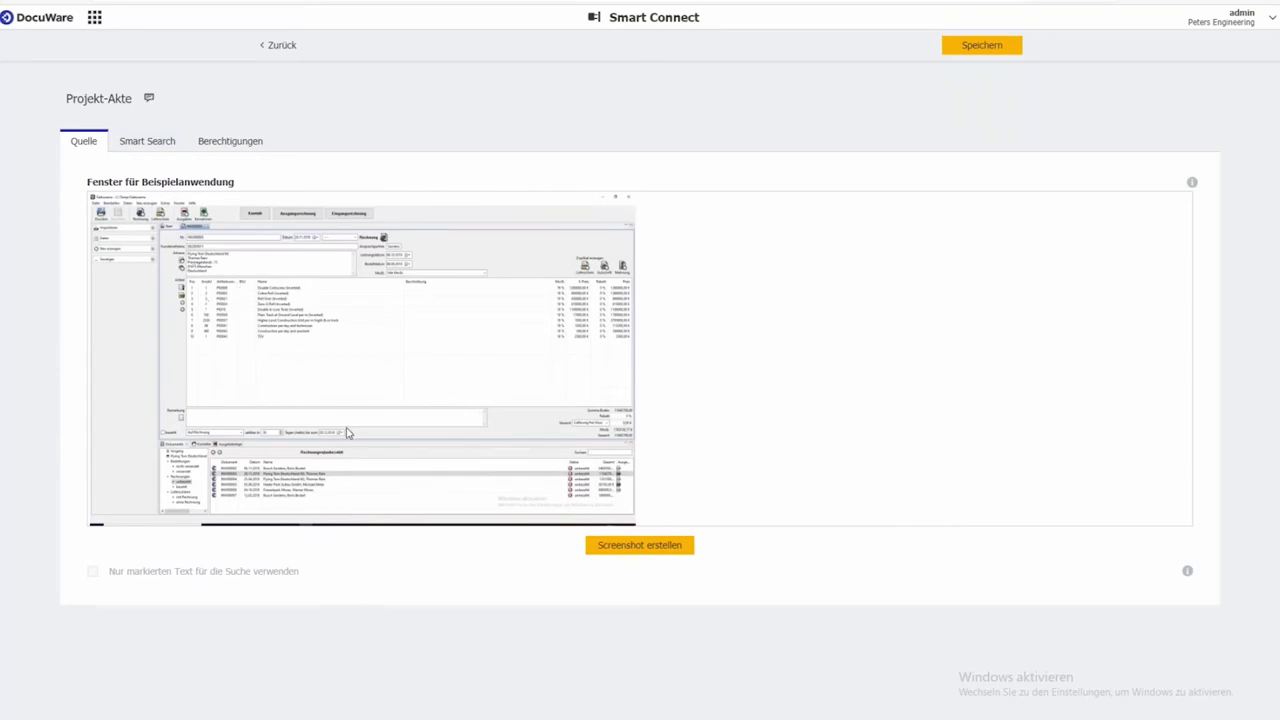
Step: Read the Kundenreferenz field from the screenshot as the search value
click(127, 148)
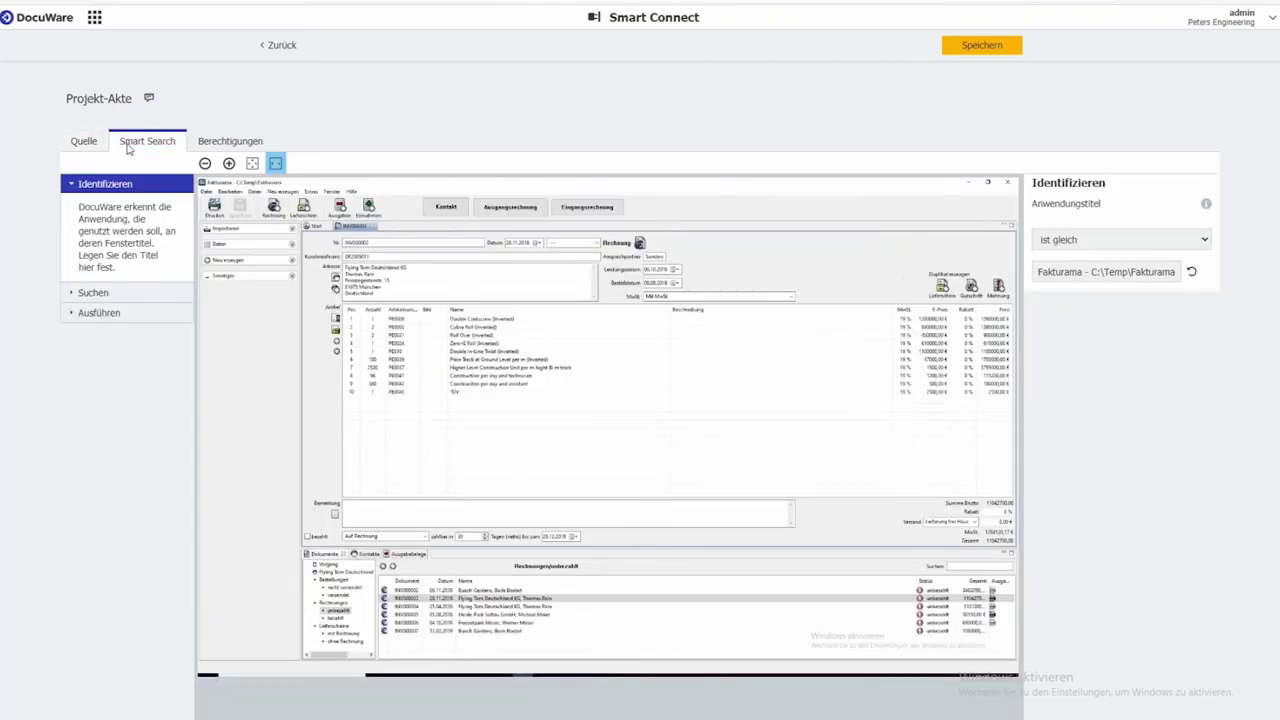
click(94, 291)
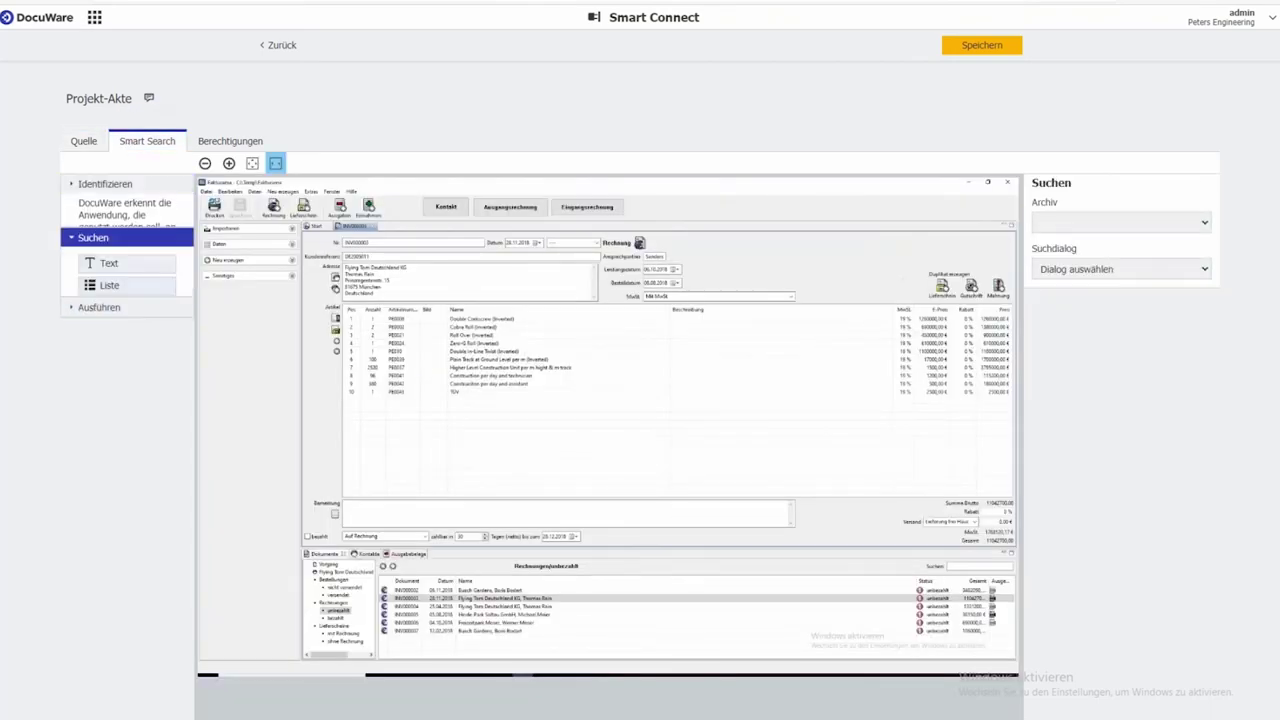
click(125, 234)
drag(343, 255, 420, 262)
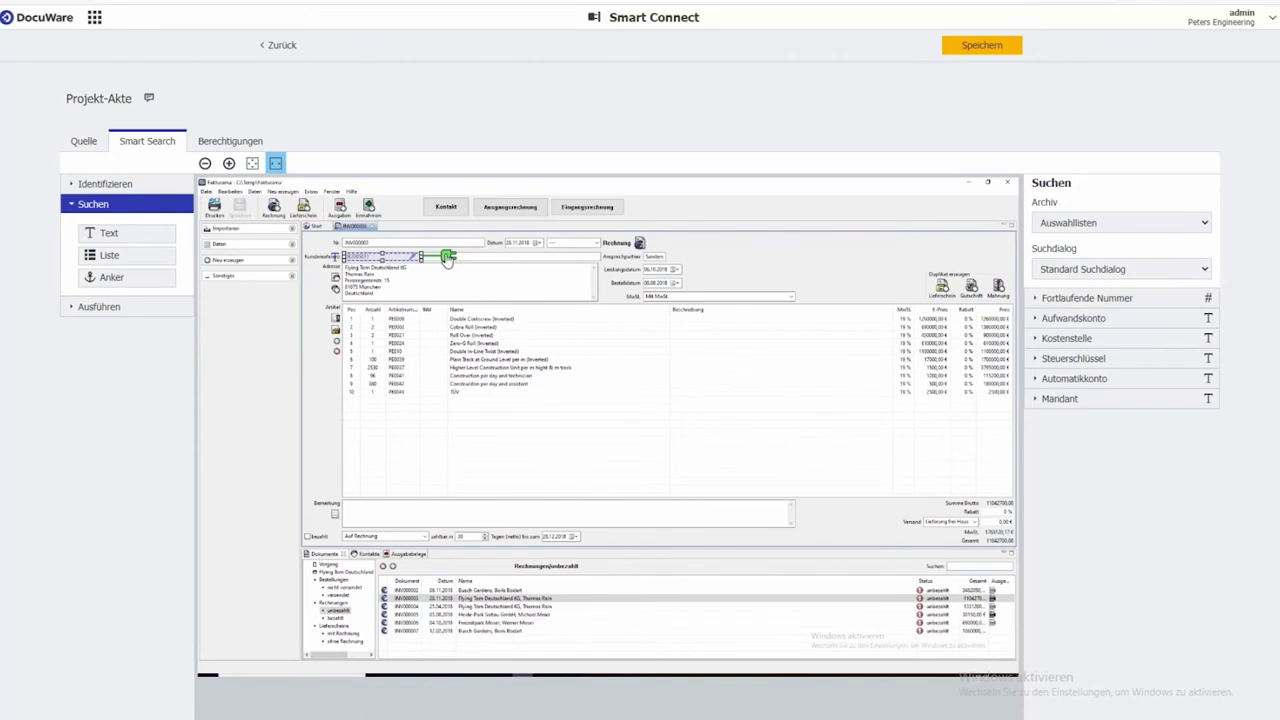
Step: Search the DP - Dokumentpool archive, mapping the customer reference onto the Projekt field
click(1110, 224)
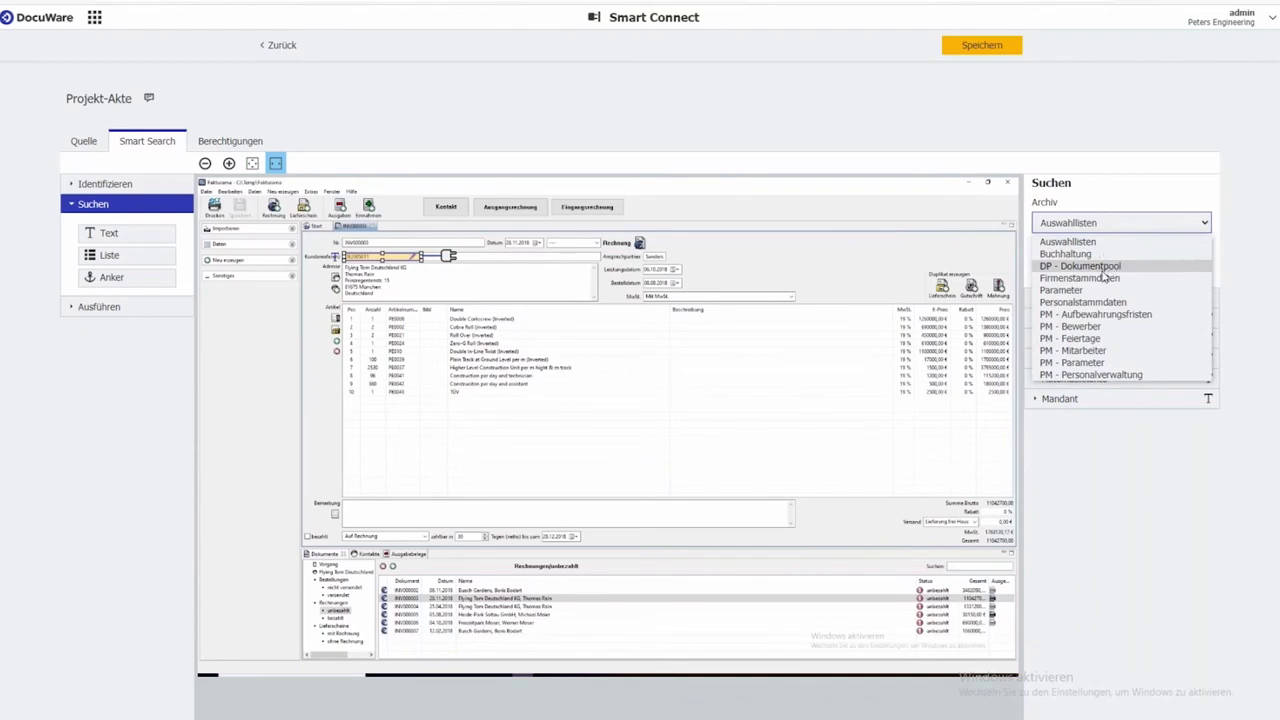
click(1104, 270)
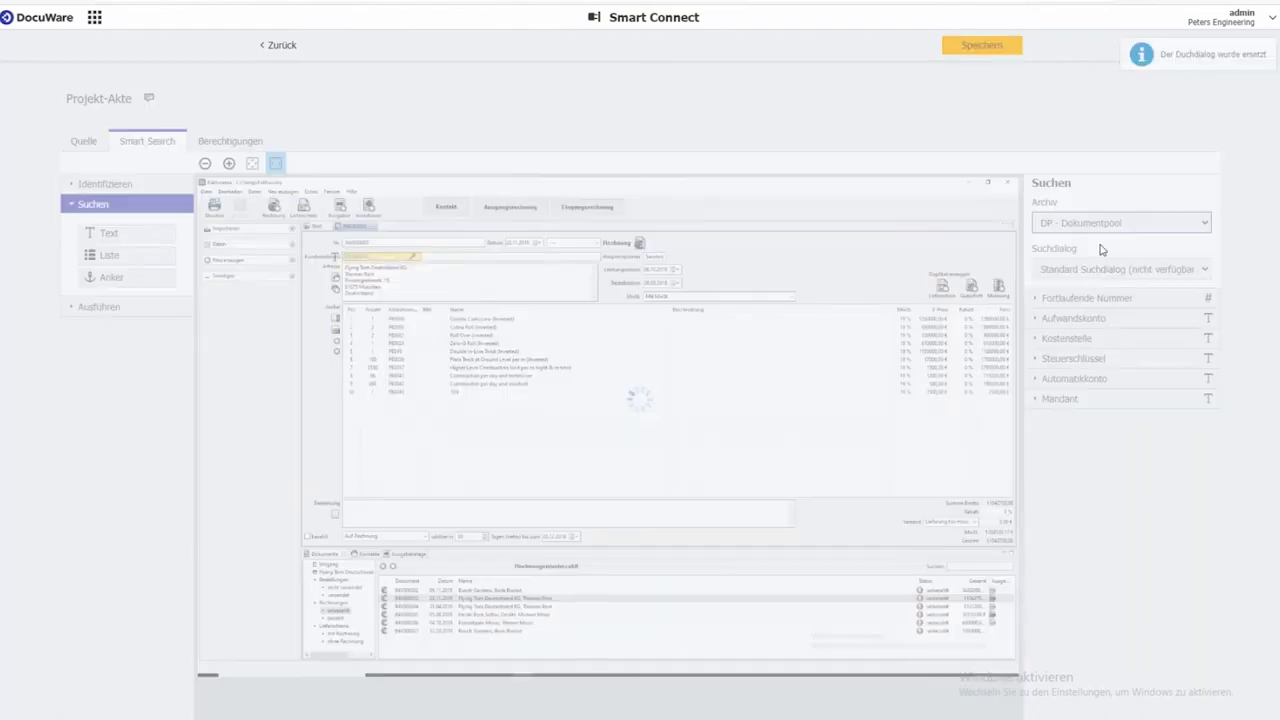
drag(406, 258, 1055, 400)
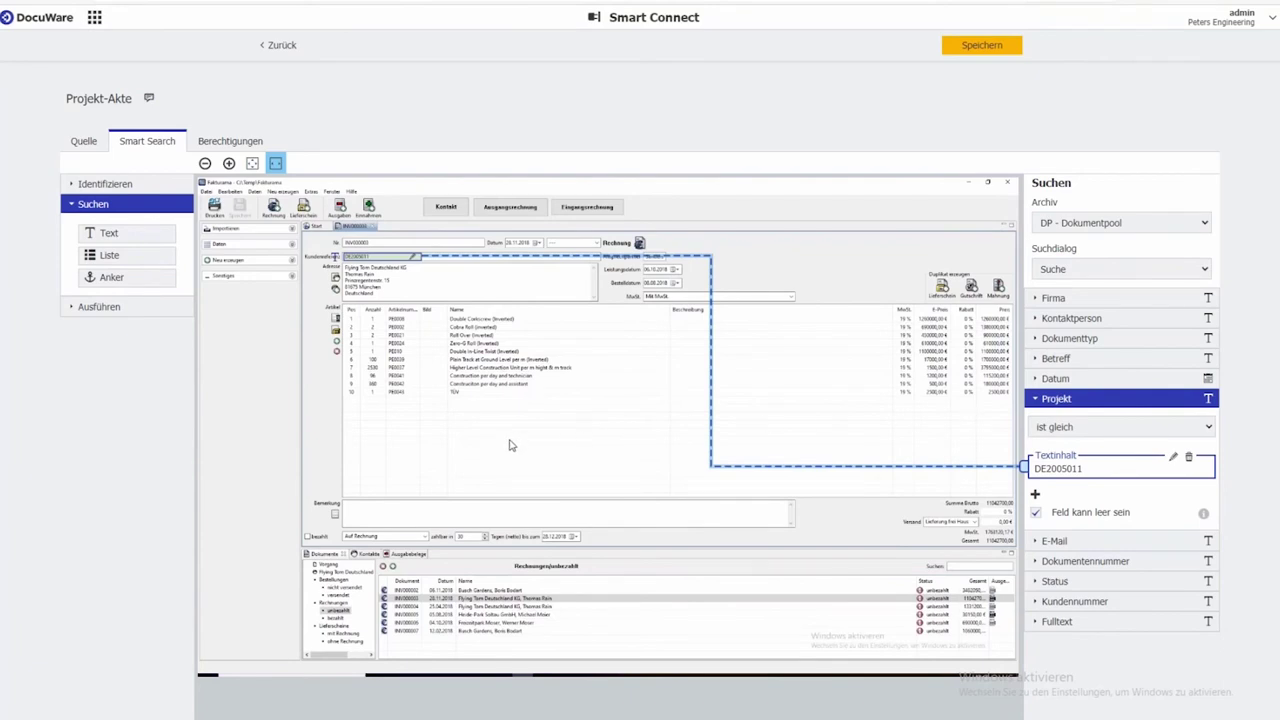
Step: Add a launch button placed in the Fakturama sidebar
click(86, 312)
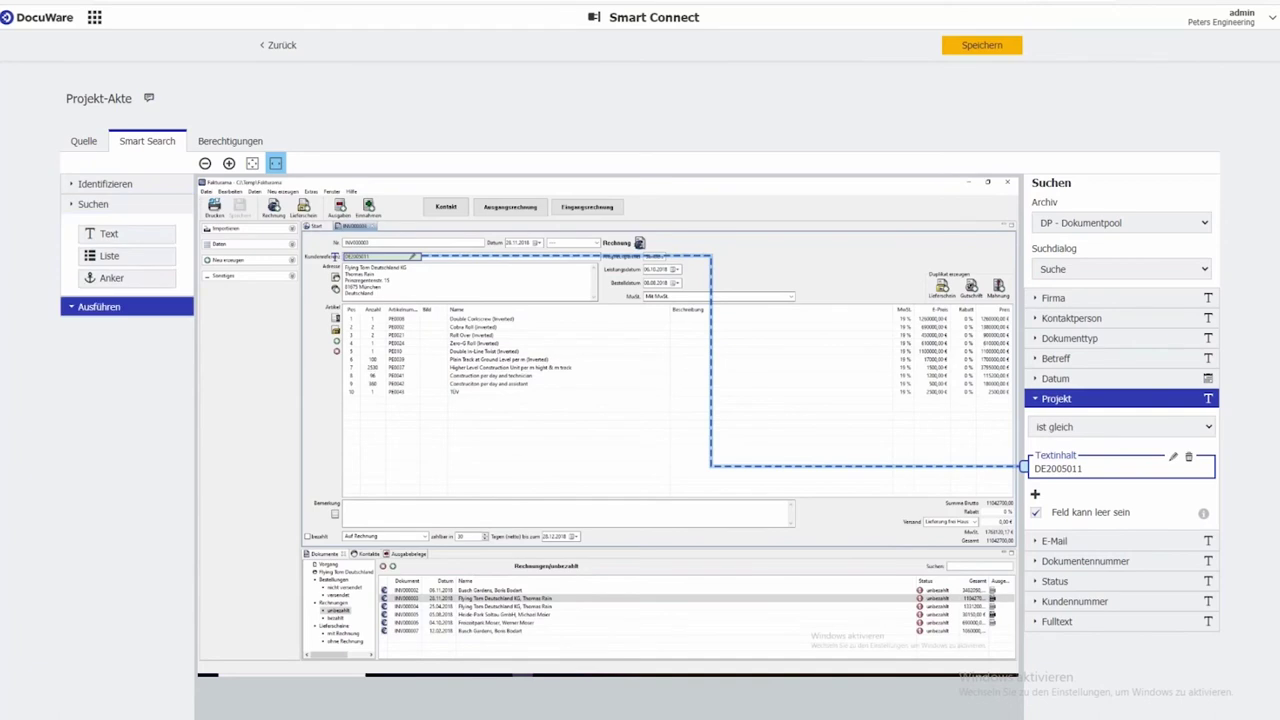
click(110, 346)
drag(203, 289, 297, 333)
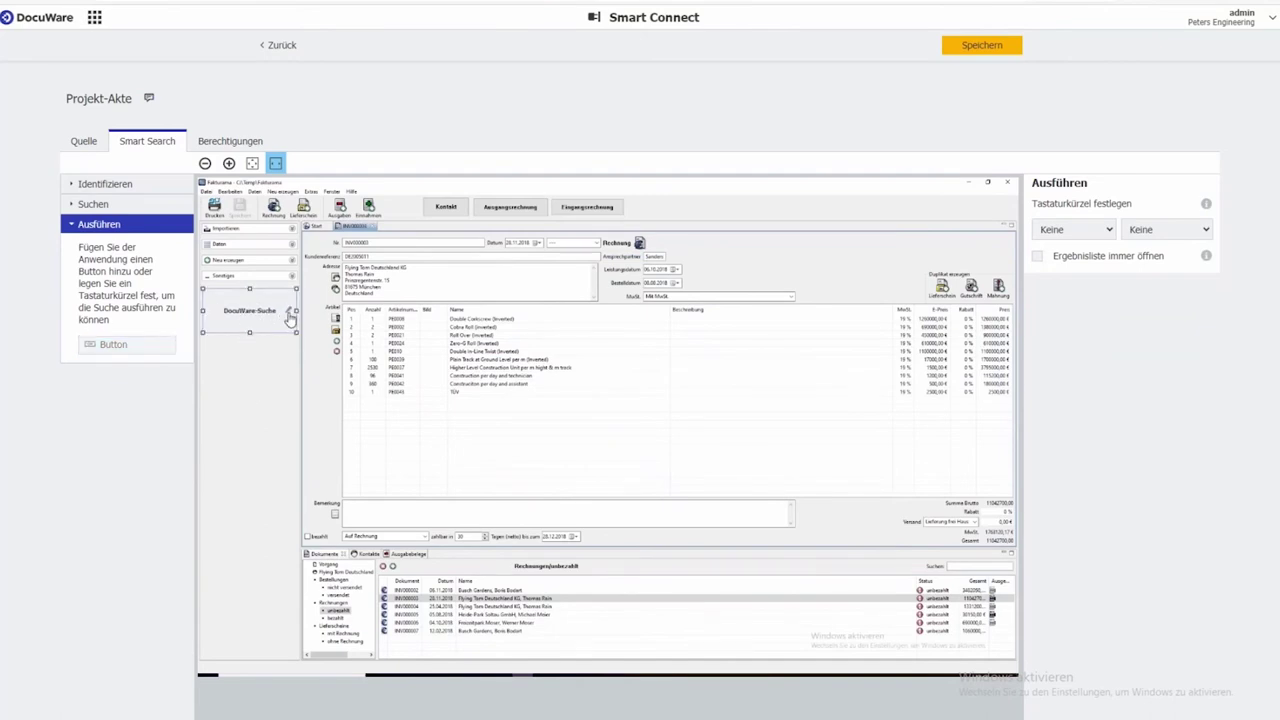
Step: Change the button caption from DocuWare-Suche to 'Projekt-Akte', then show the Berechtigungen permissions
click(290, 316)
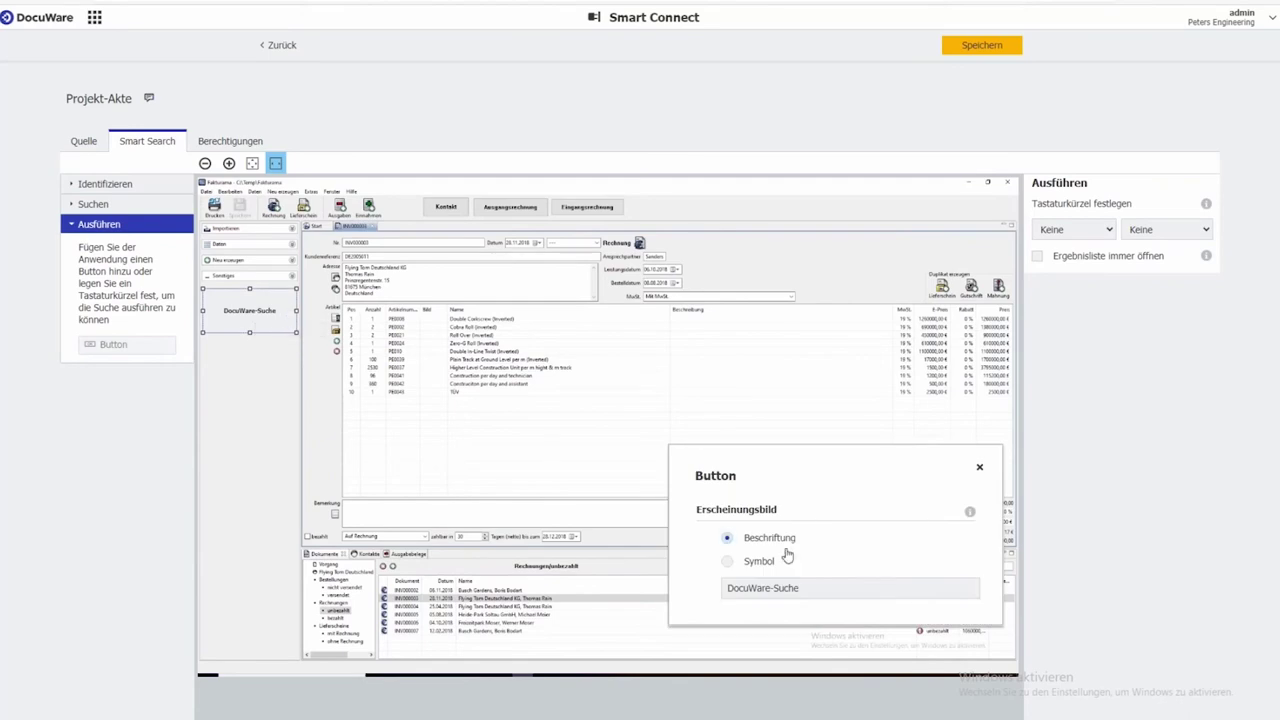
drag(802, 590, 696, 596)
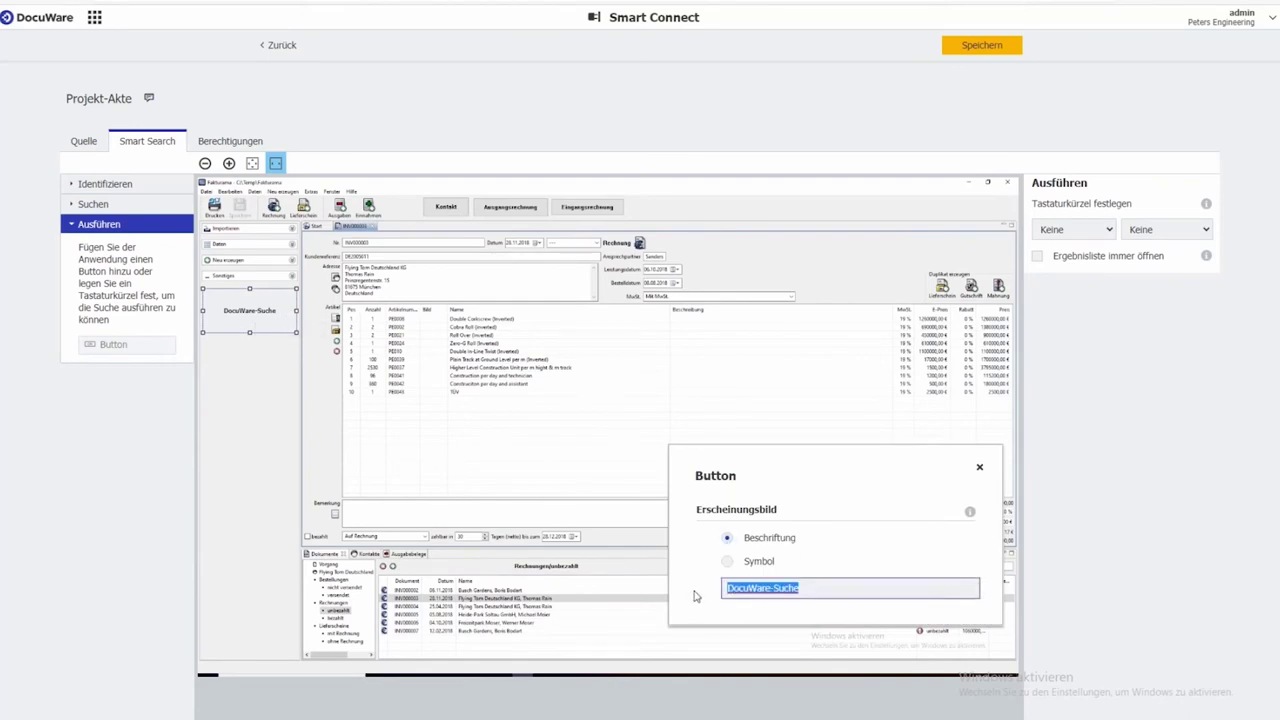
text(Projekt-Aktie)
key(Left)
key(BackSpace)
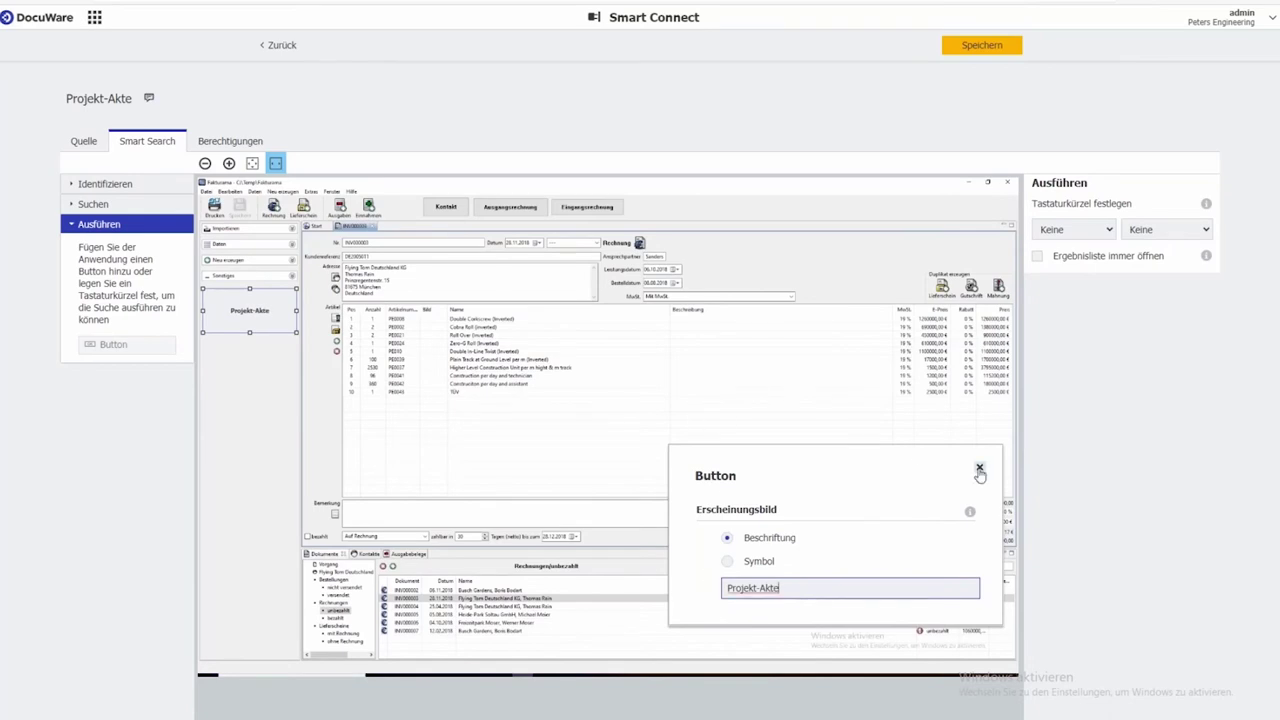
click(980, 469)
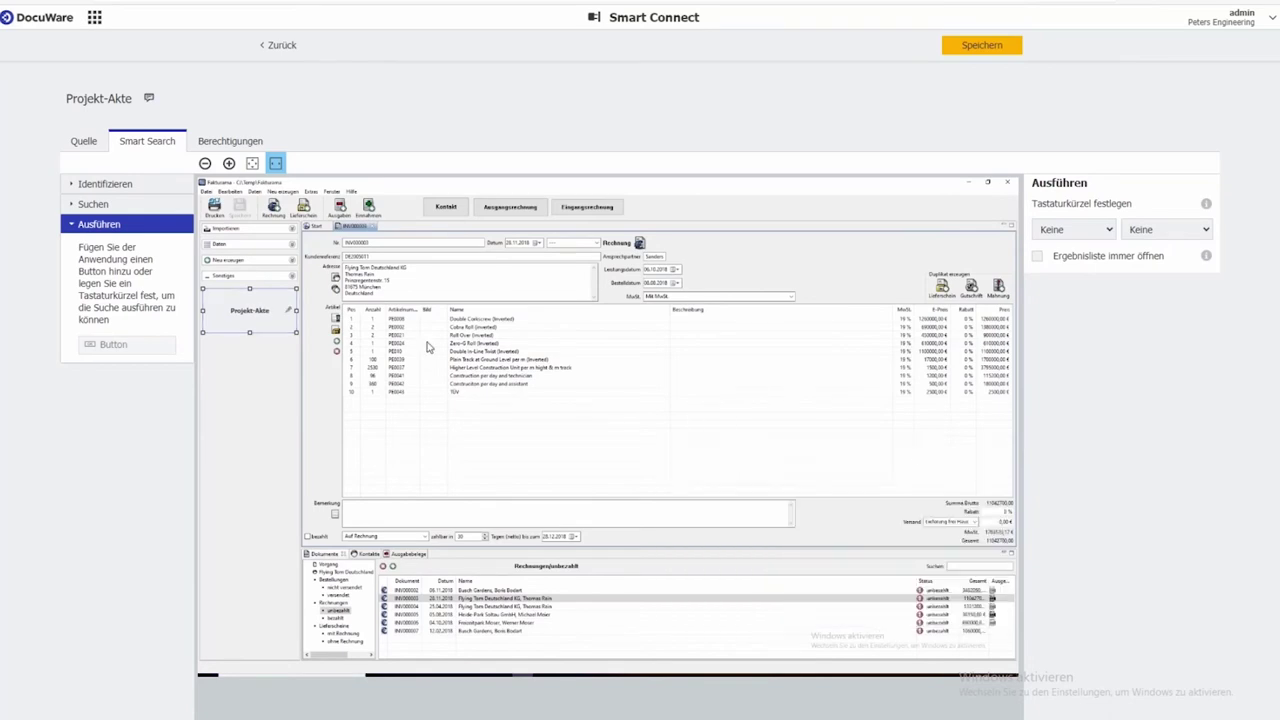
click(221, 145)
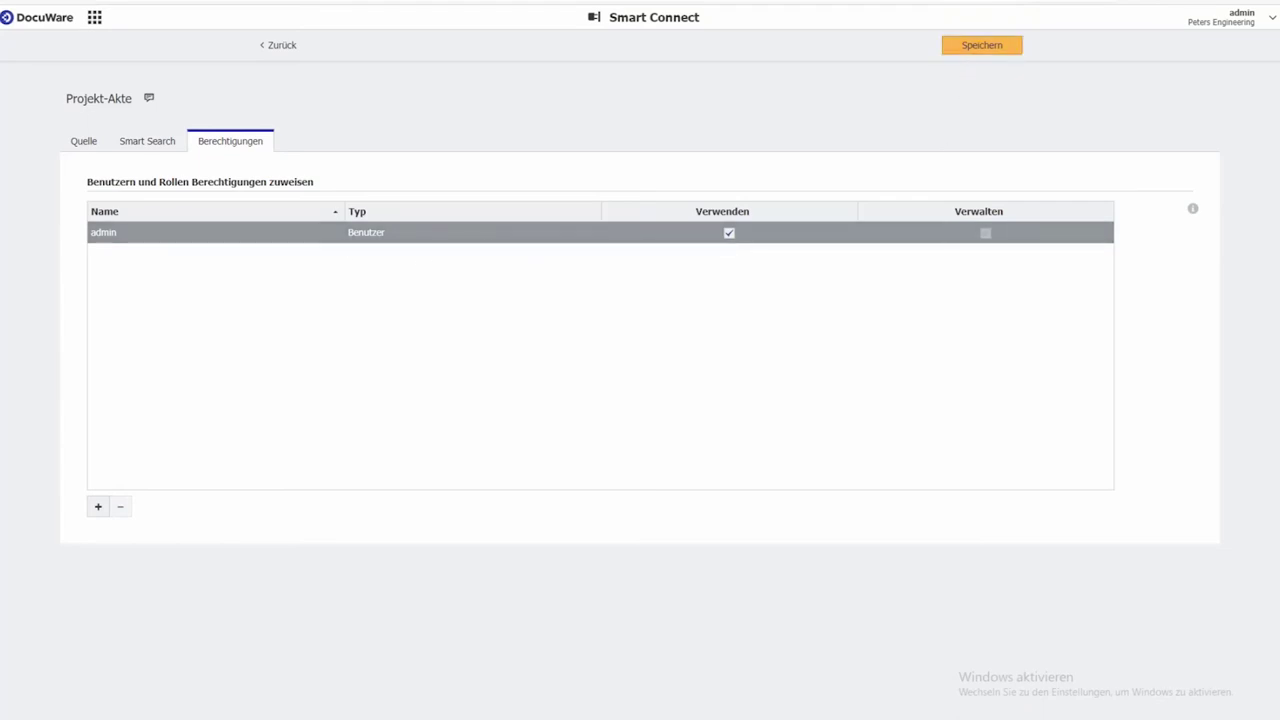
Step: Save the Projekt-Akte configuration
click(982, 45)
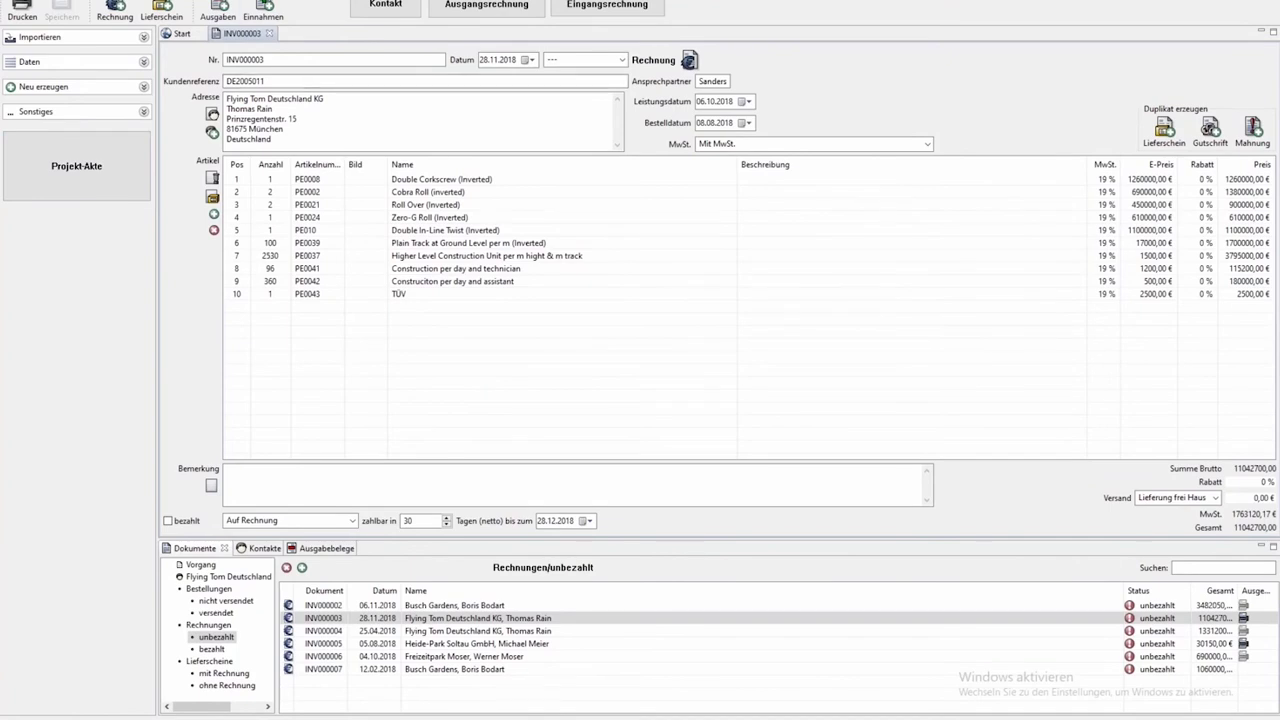
Step: Run Projekt-Akte on invoice INV000003 in Fakturama and launch the DocuWare search
key(super+Down)
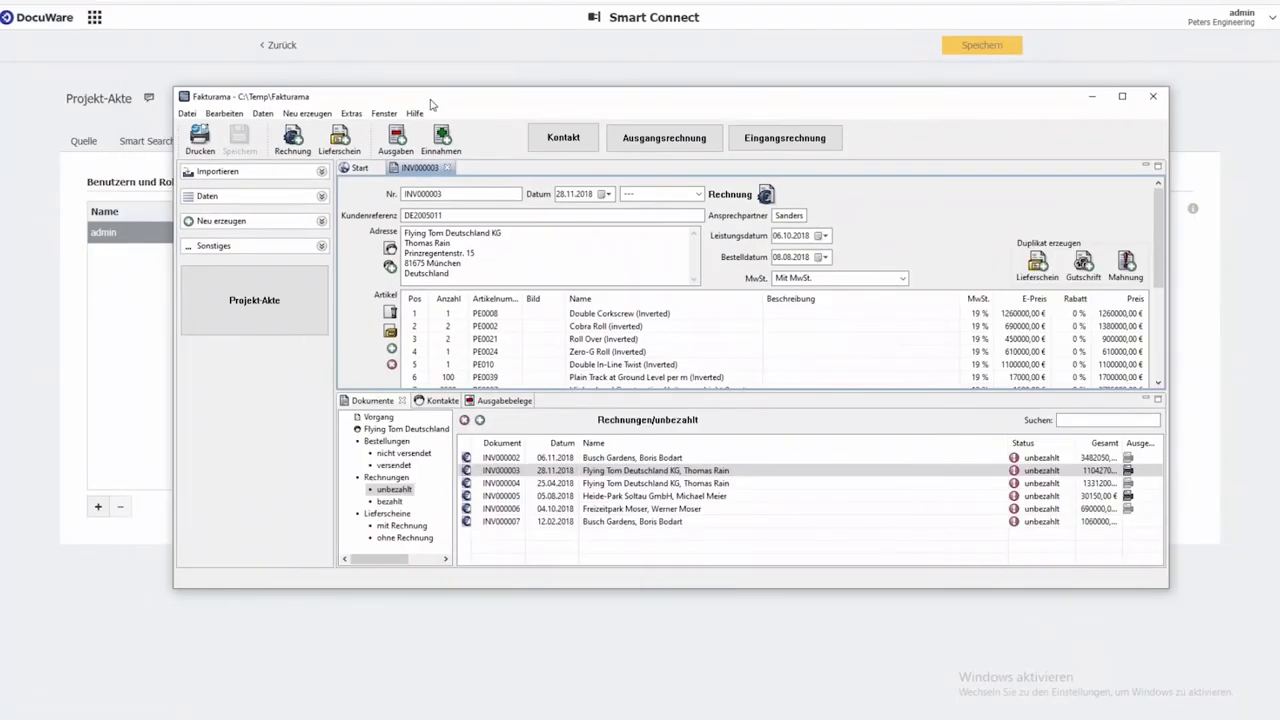
drag(435, 104, 392, 8)
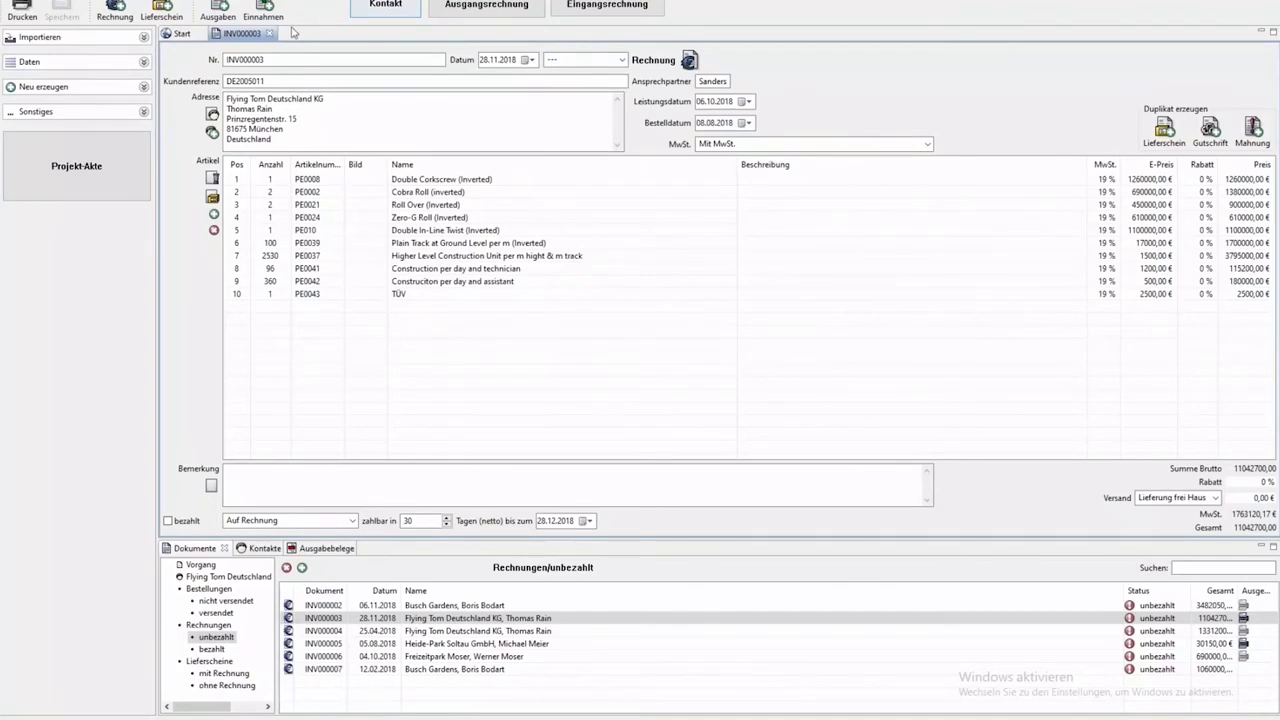
click(97, 192)
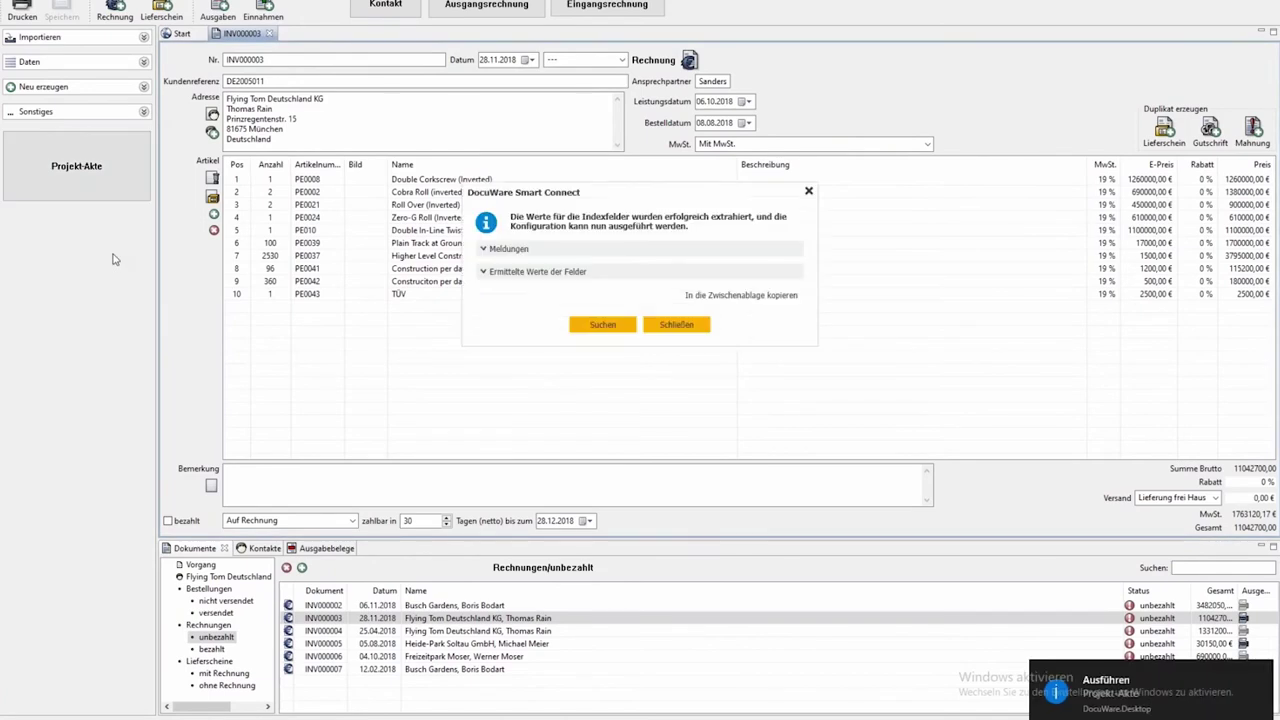
click(600, 328)
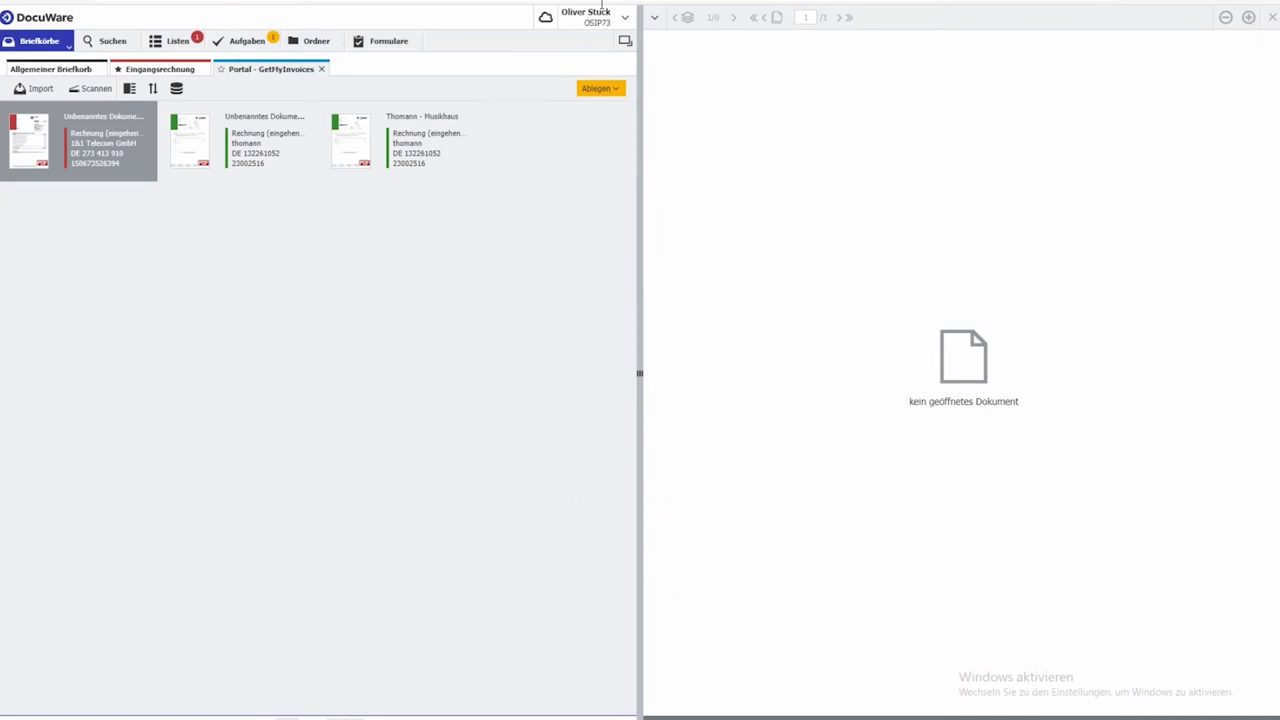
Step: Clear the tray selection and advance to the 'DocuWare Smart Connect – Anbindung an Fremdanwendungen' slide
click(574, 334)
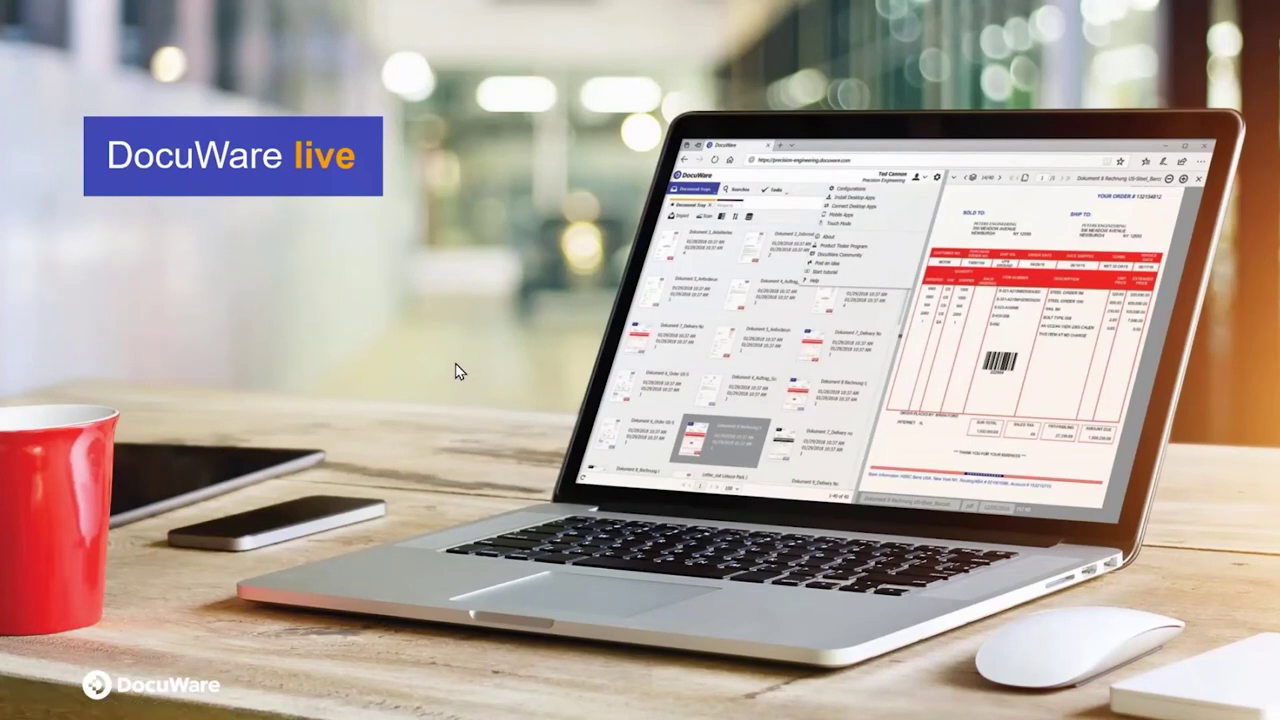
key(Right)
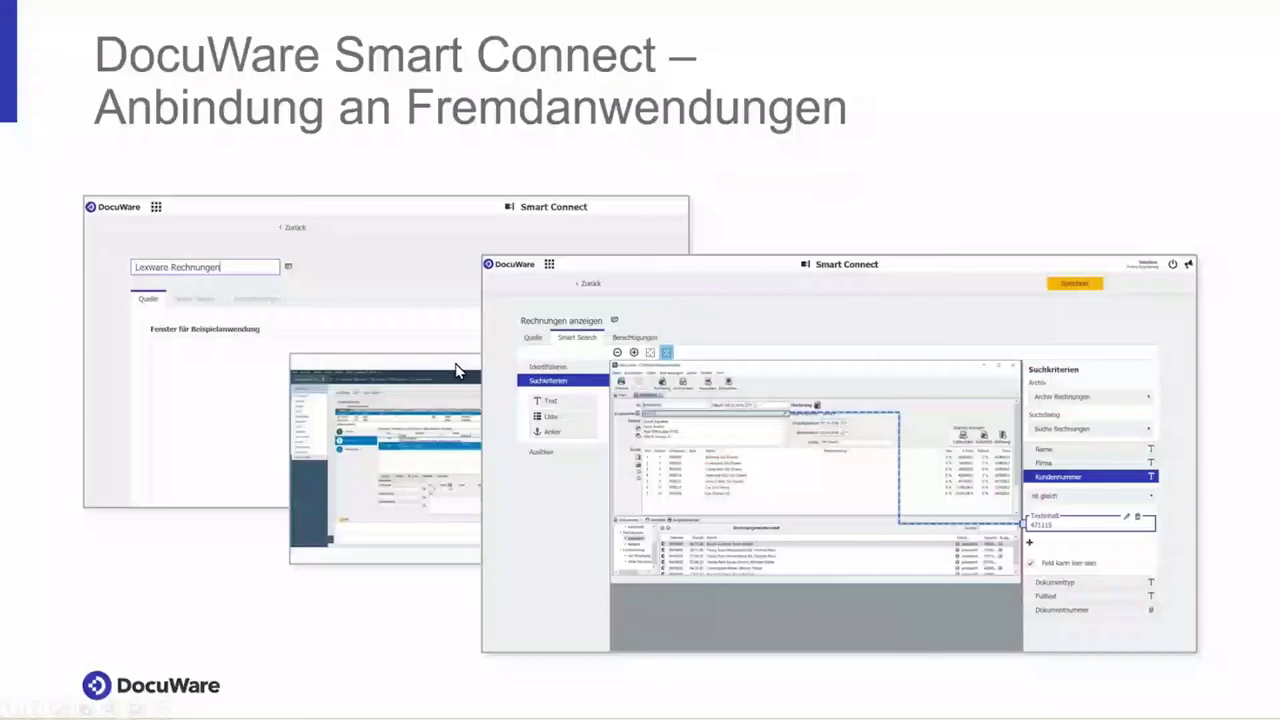
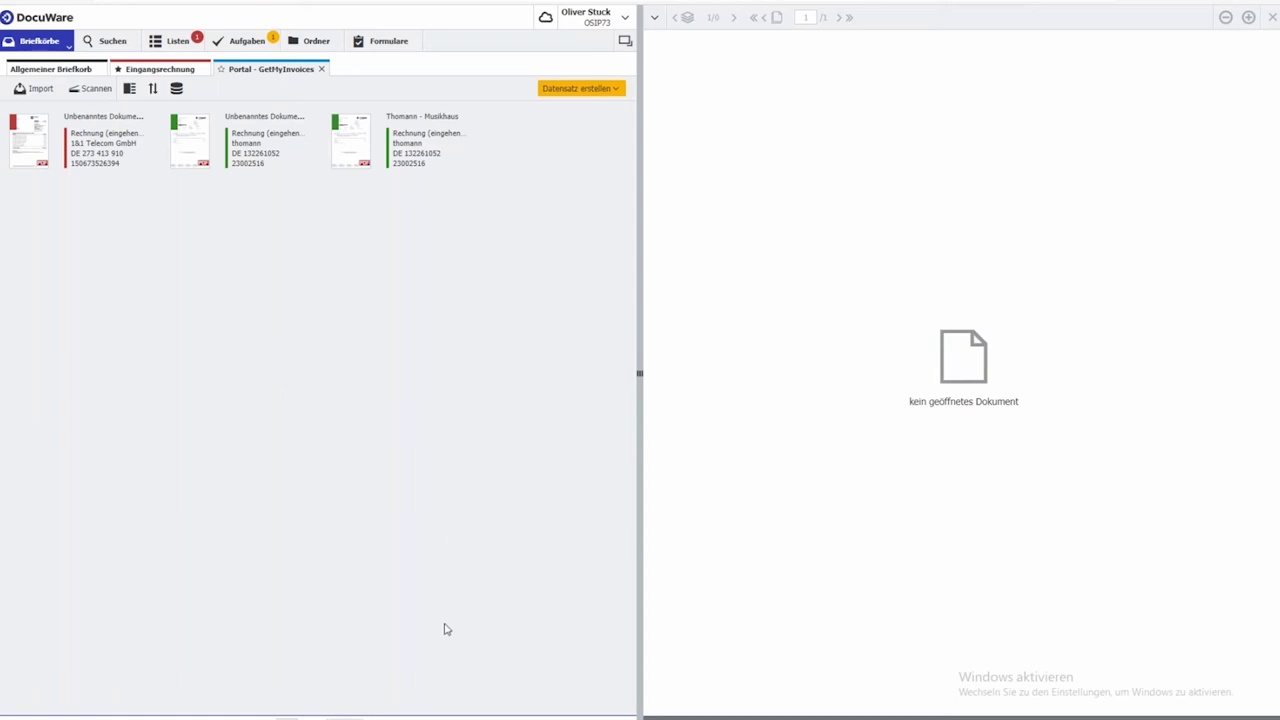
Step: Close both leftover message windows, discard the drafts, and bring the Outlook inbox forward
mouse_move(440, 719)
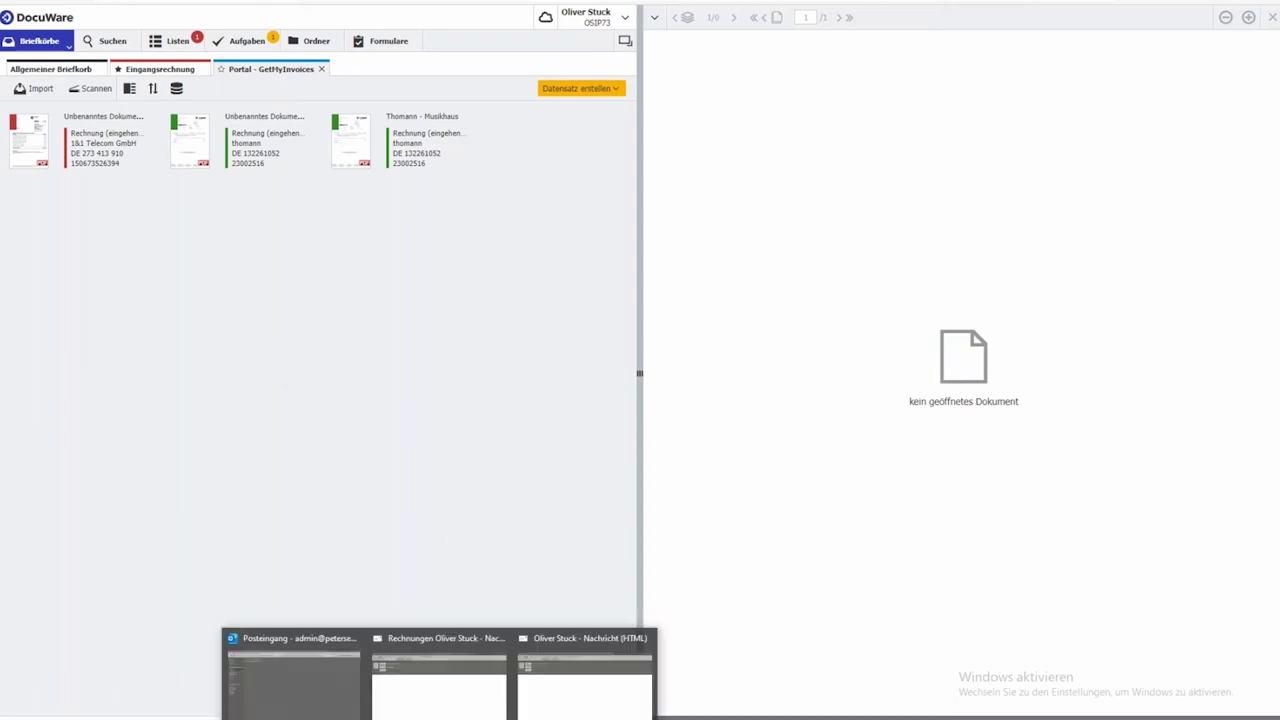
click(646, 637)
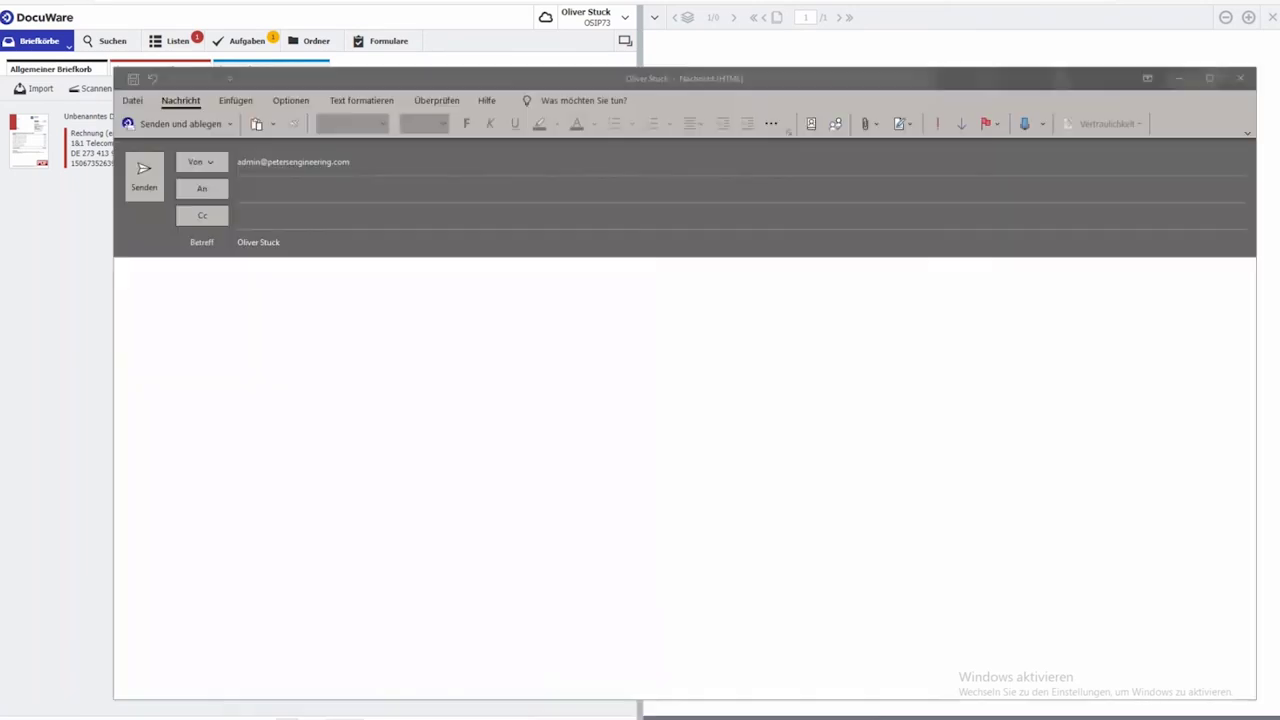
click(645, 391)
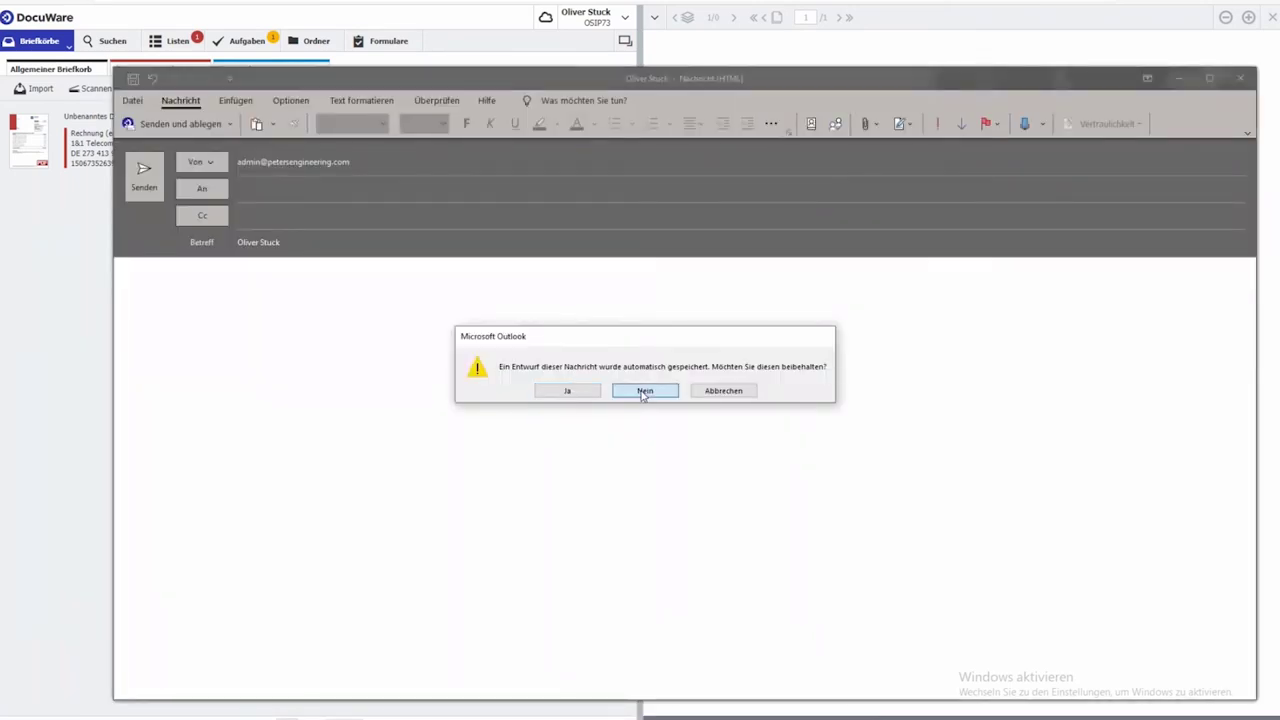
mouse_move(440, 719)
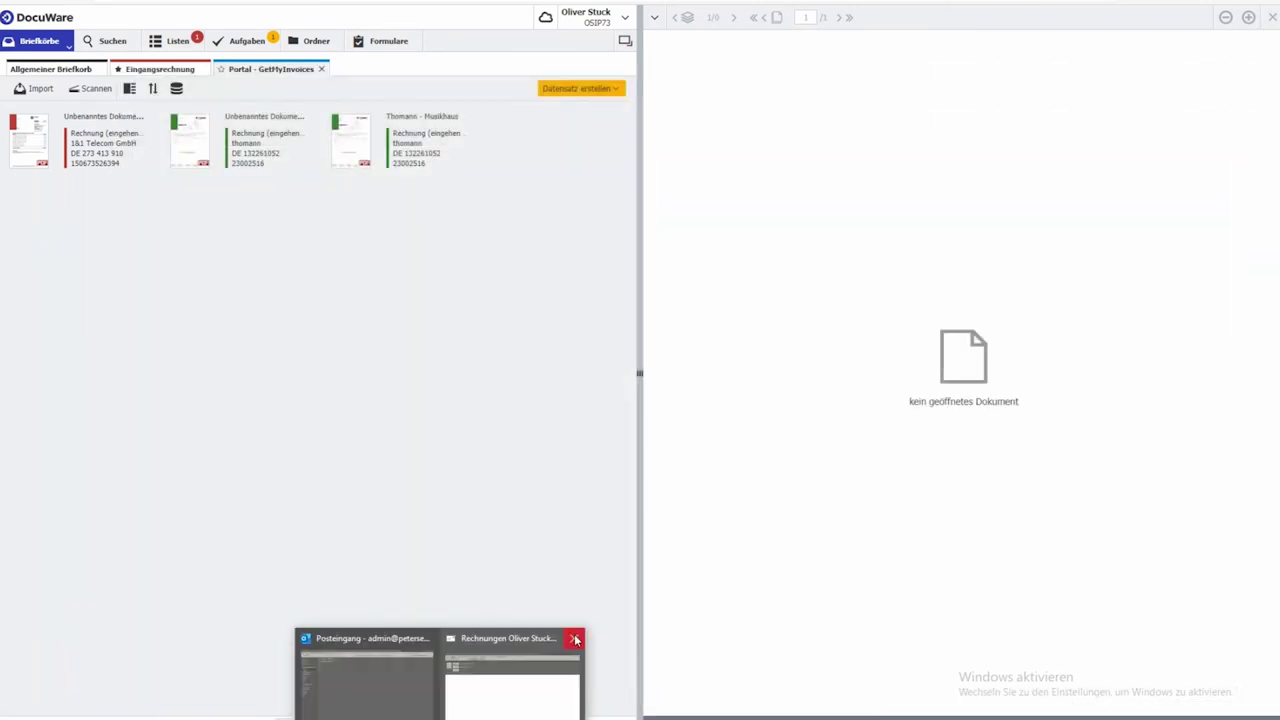
click(576, 640)
click(442, 717)
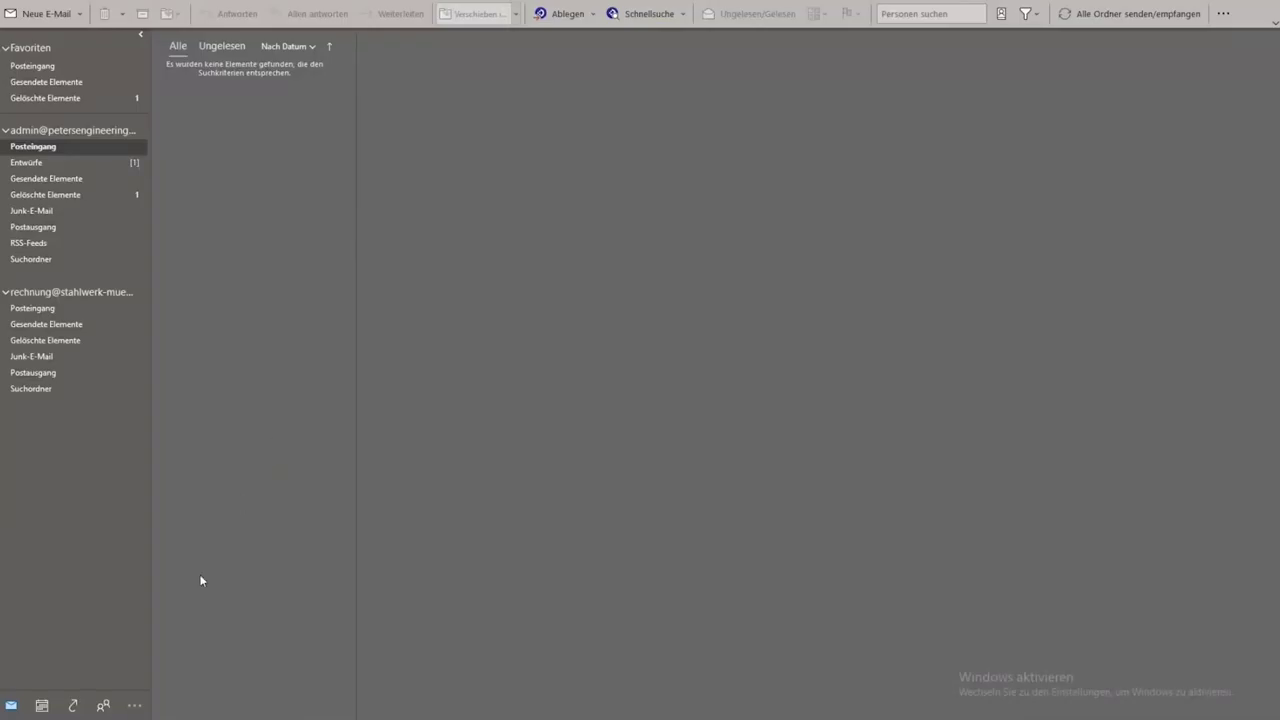
Step: Switch Outlook to the Verknüpfungen view and select the empty DocuWare shortcut group
click(73, 706)
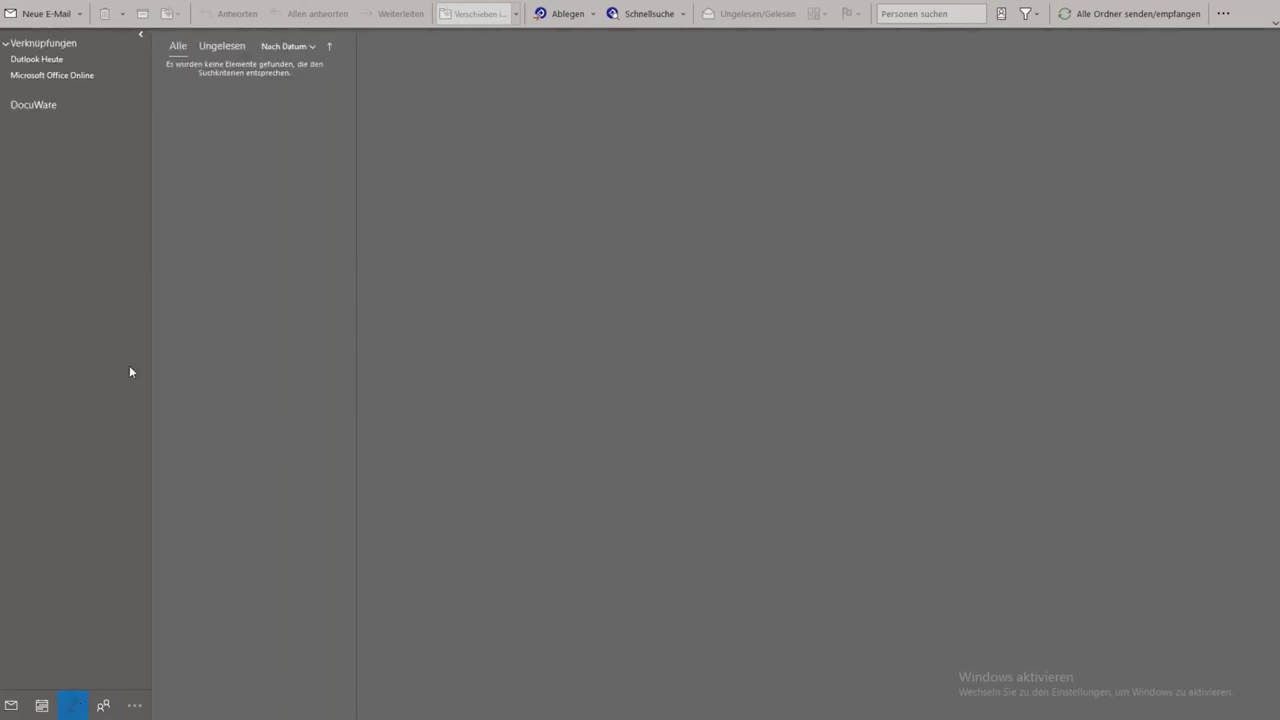
click(33, 105)
click(33, 108)
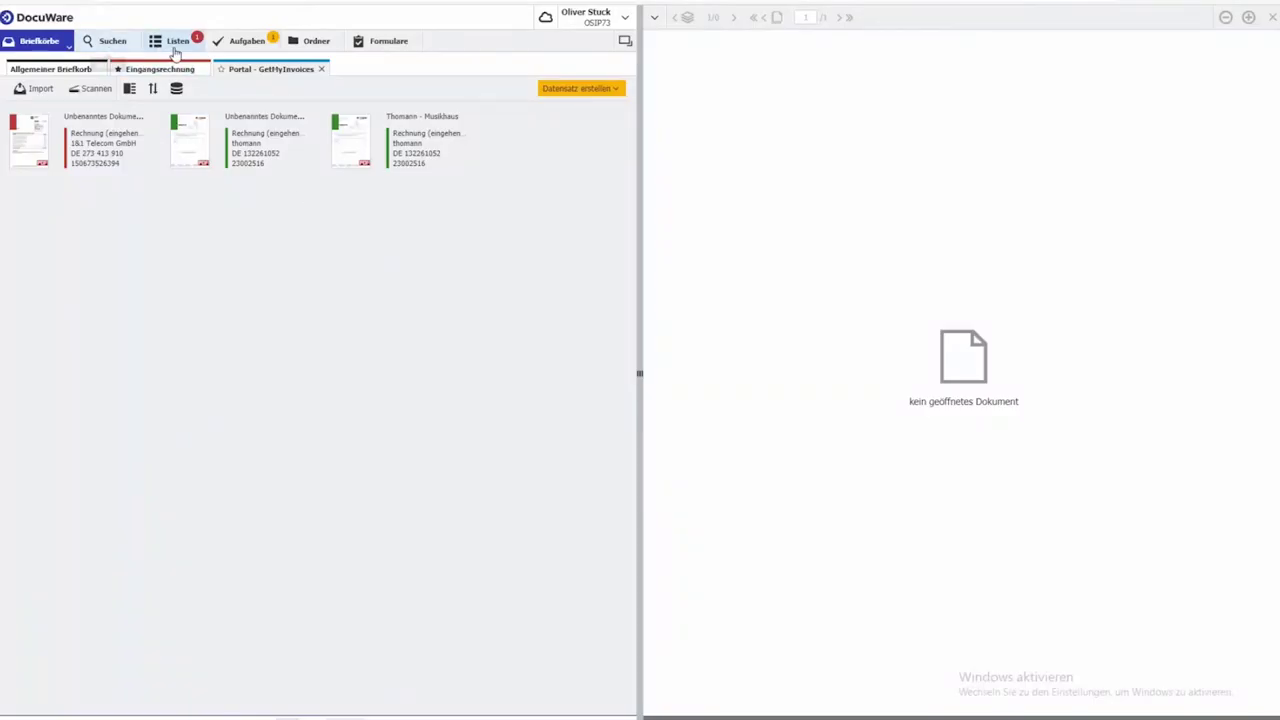
Step: Open the Buchhaltung - In Sachlicher Prüfung list from the Listen dropdown in a new tab
click(180, 44)
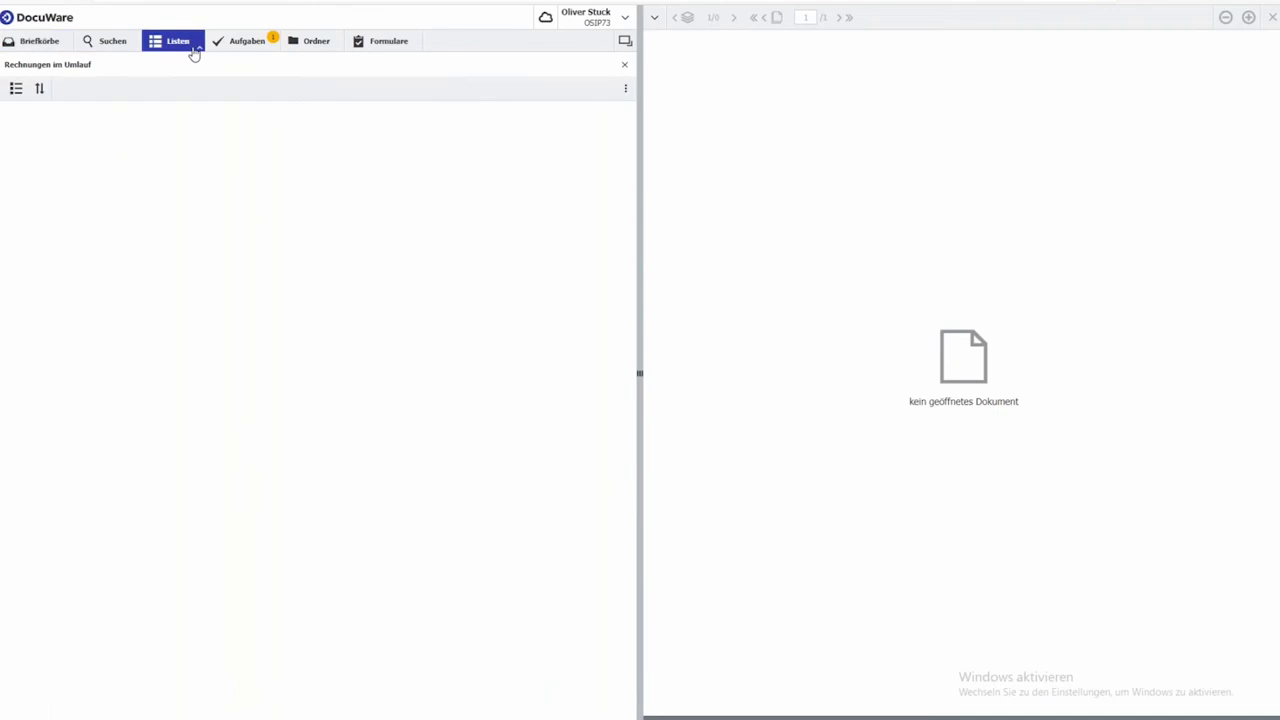
click(195, 50)
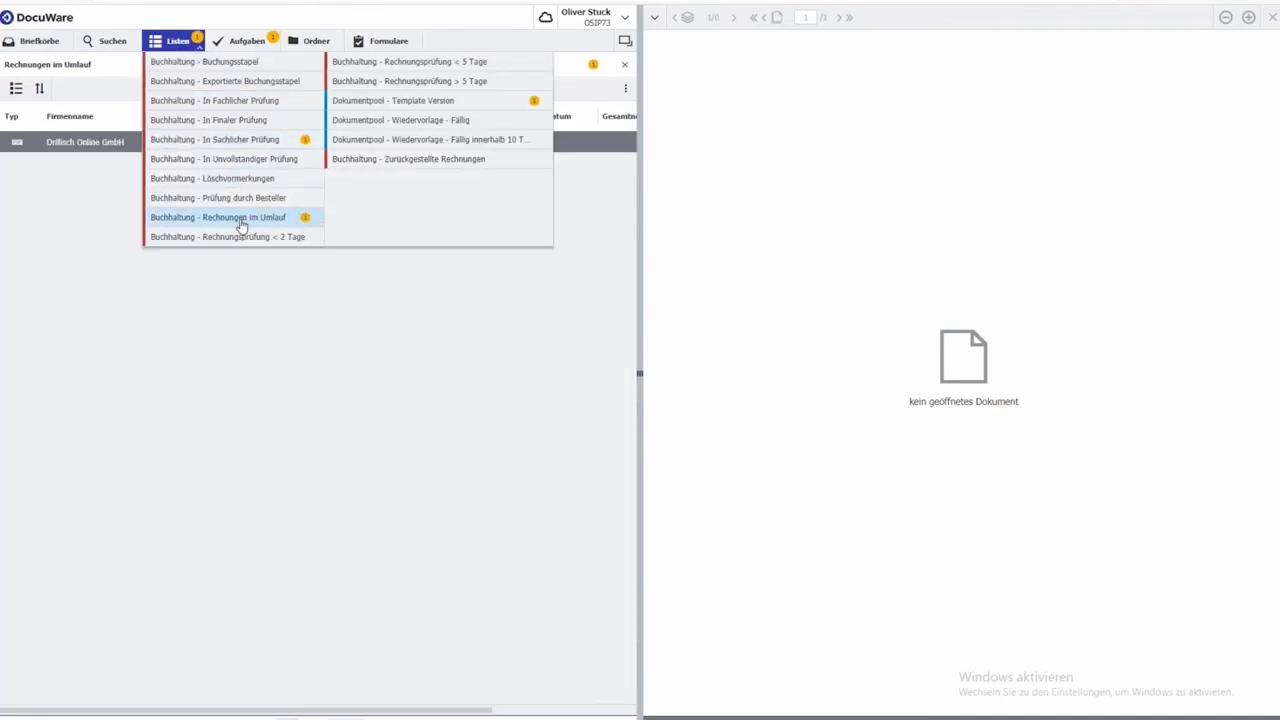
click(244, 148)
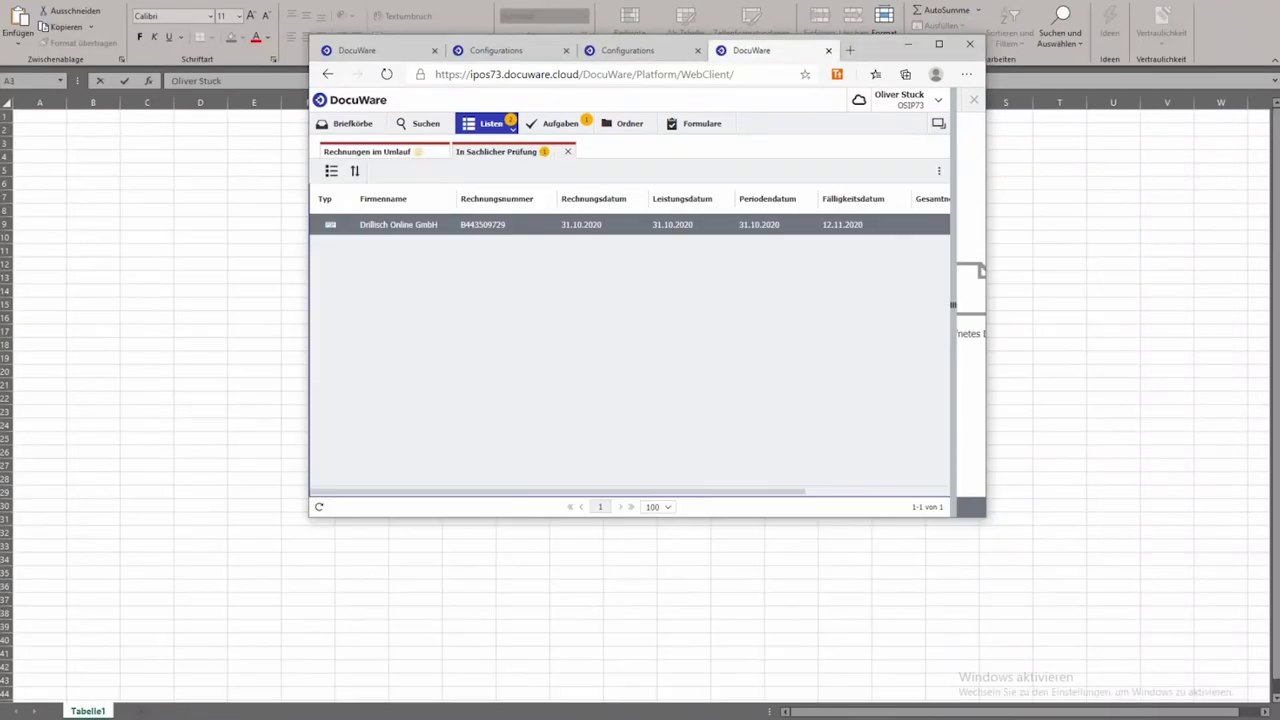
Step: Close both open Excel workbooks with Alt+F4, choosing Nicht speichern each time
key(alt+F4)
key(alt+F4)
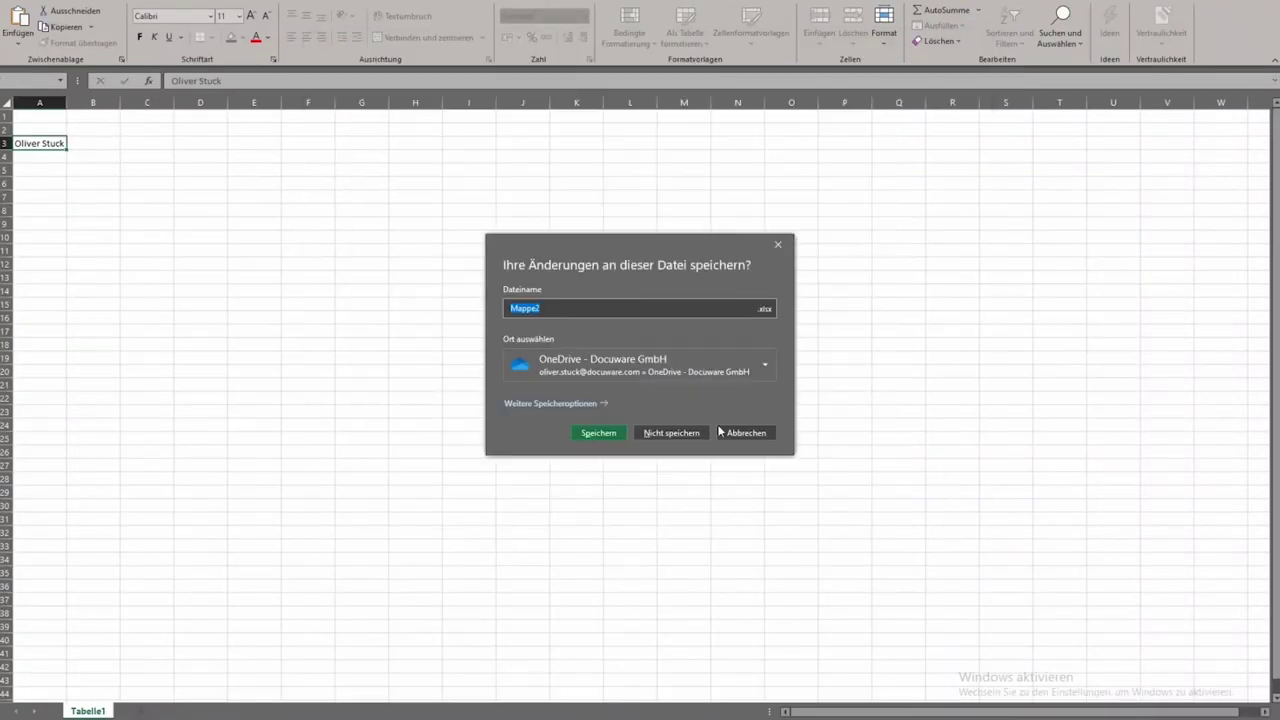
click(695, 433)
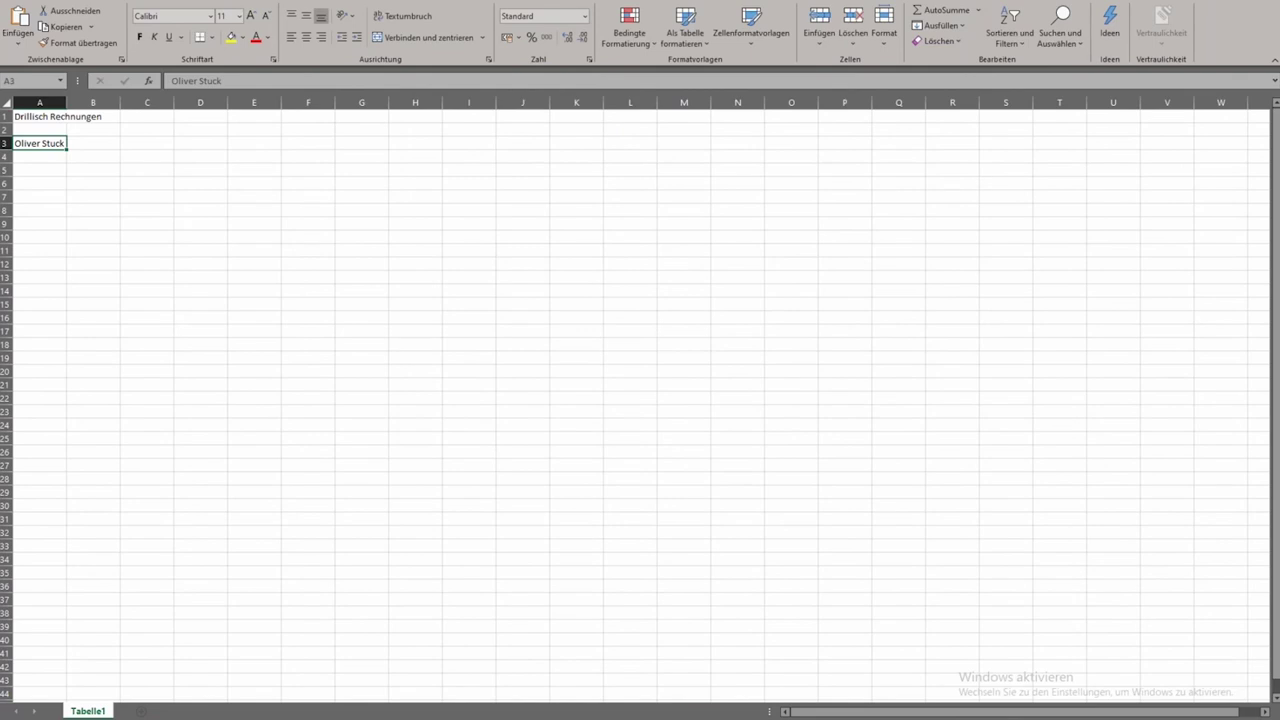
key(alt+F4)
click(671, 433)
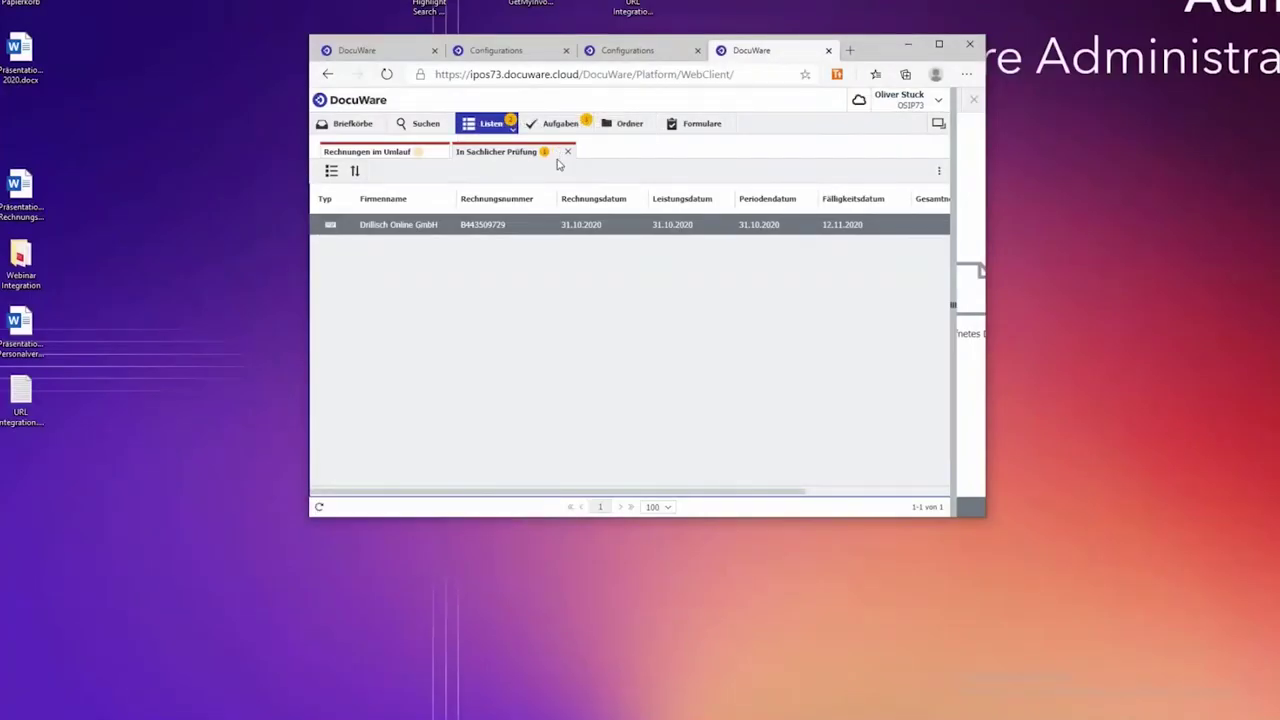
Step: Drag the In Sachlicher Prüfung and Rechnungen im Umlauf list links onto the desktop, then minimize the browser
drag(556, 152, 206, 176)
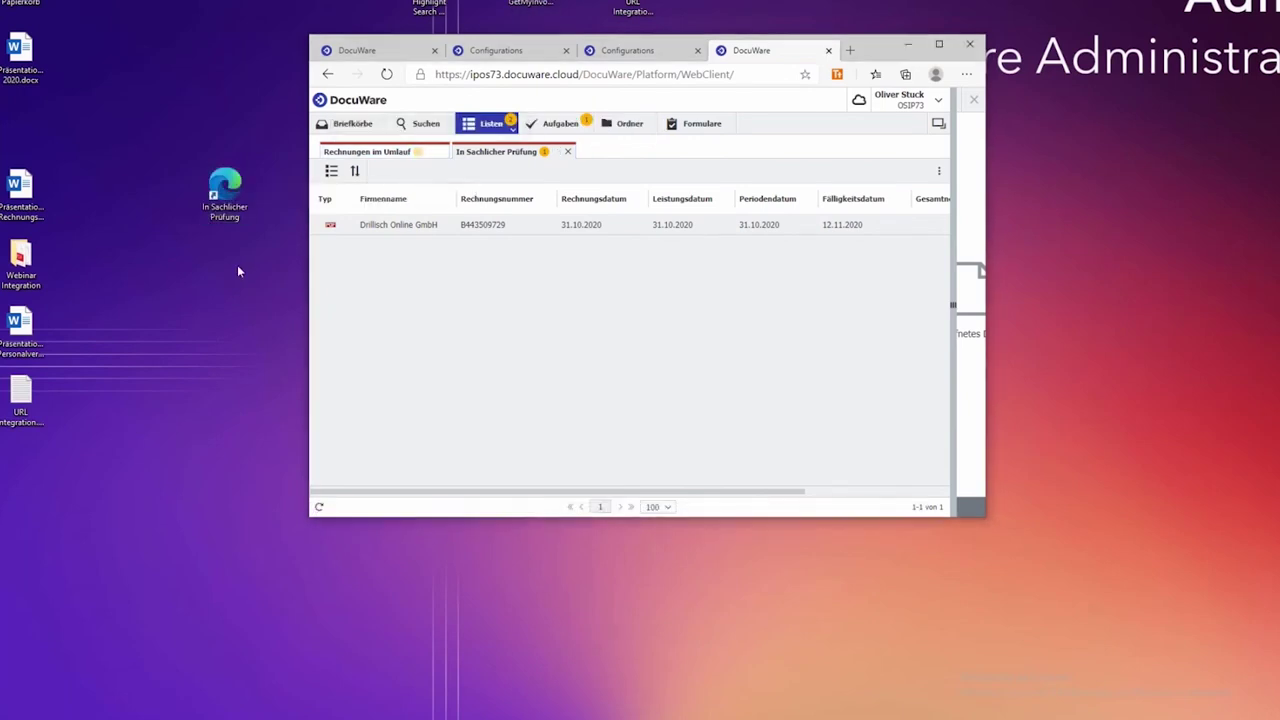
drag(430, 152, 228, 264)
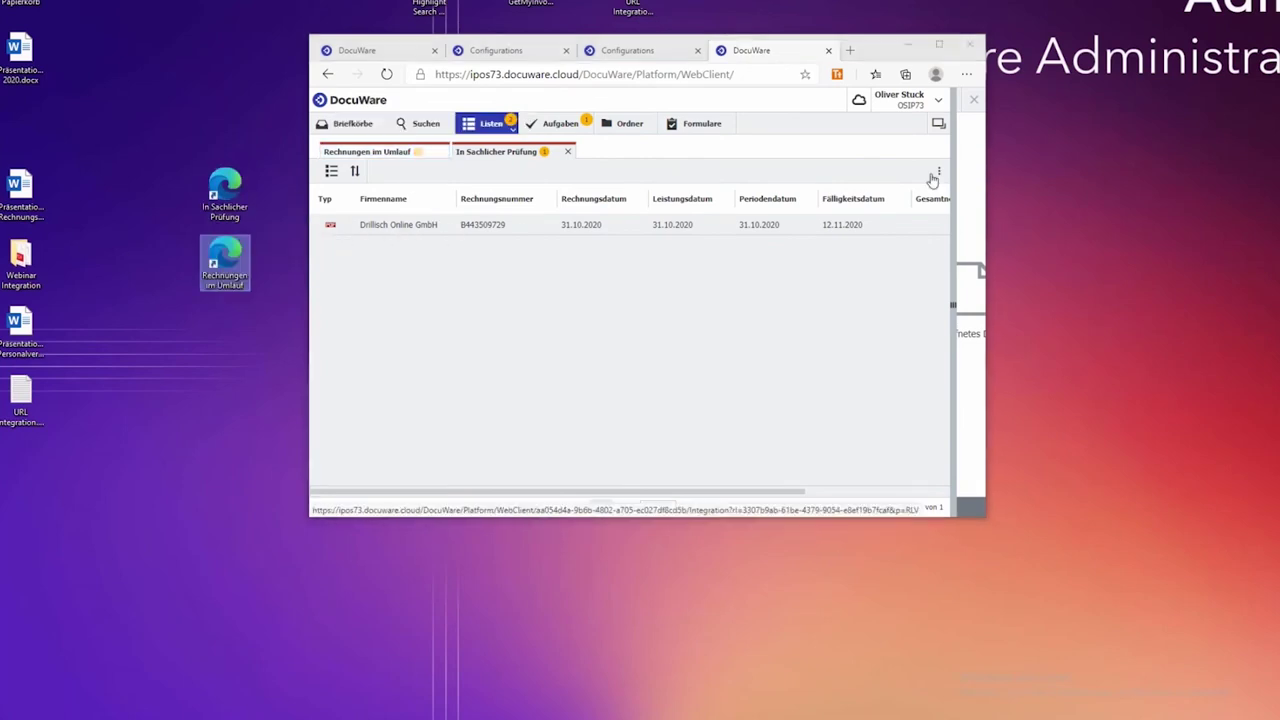
click(905, 50)
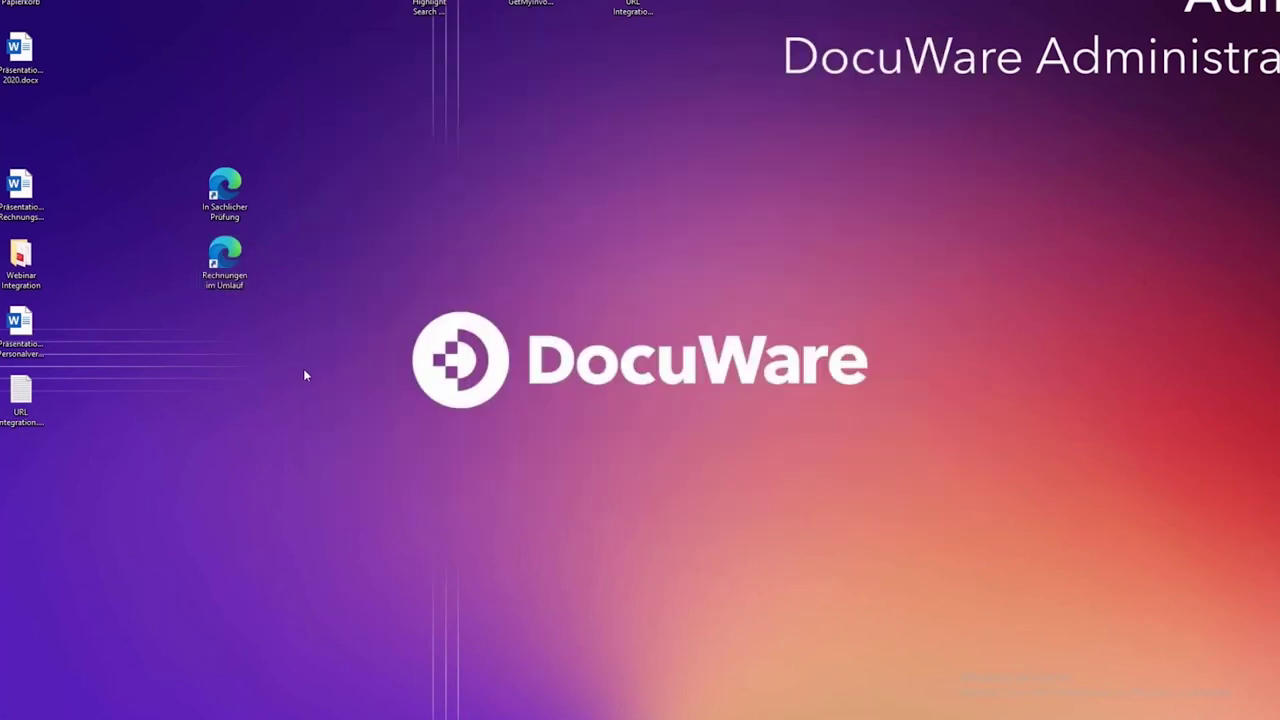
Step: Open In Sachlicher Prüfung from its desktop shortcut and inspect the Drillisch Online GmbH invoice's action menu
double_click(240, 205)
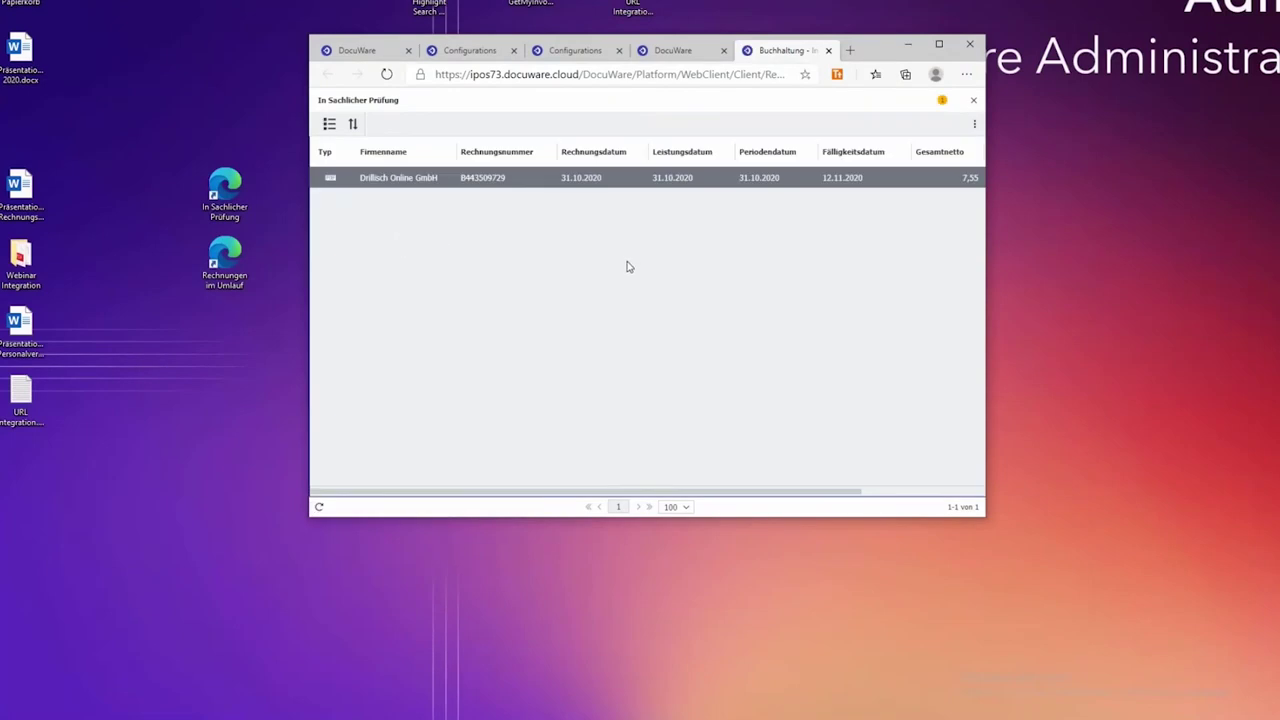
right_click(598, 182)
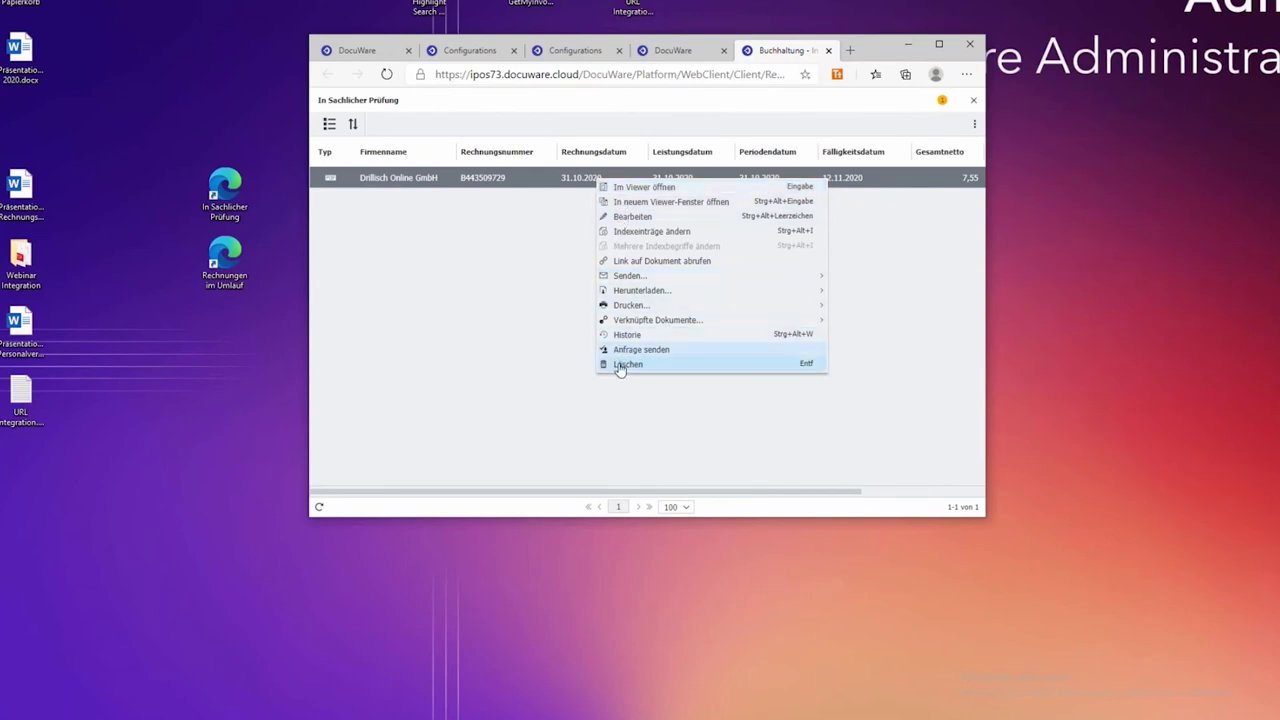
mouse_move(632, 322)
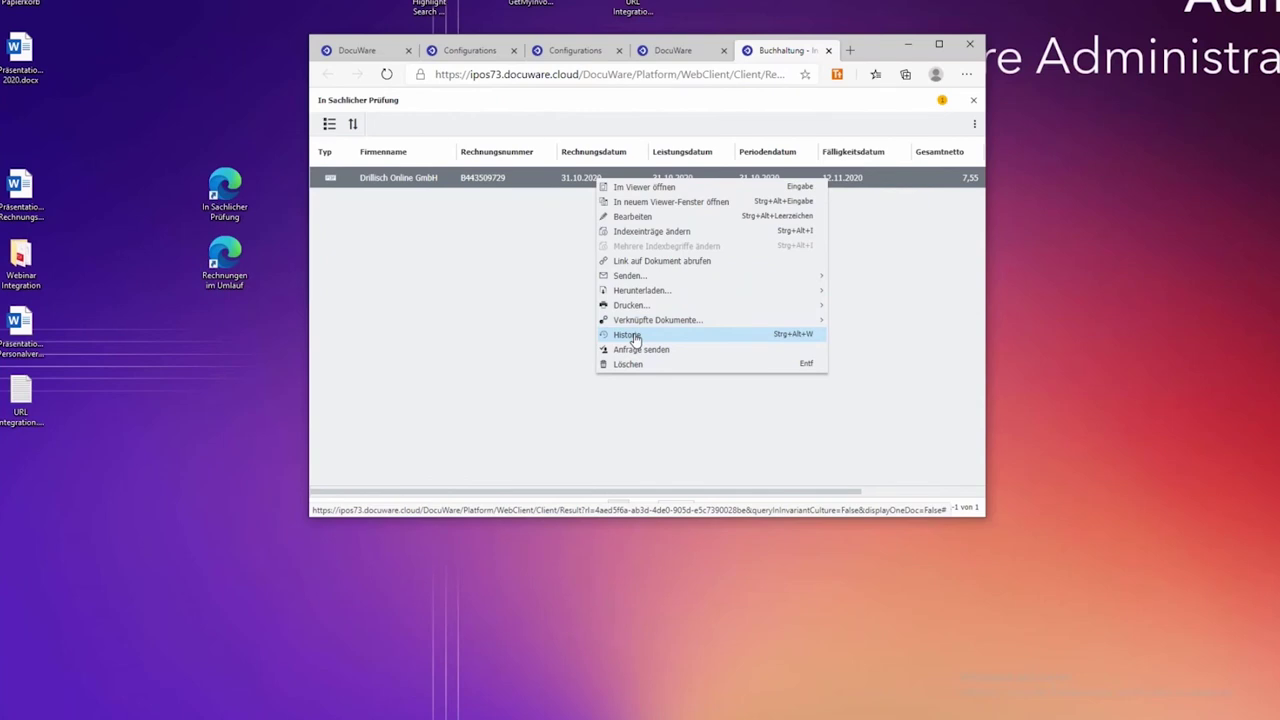
mouse_move(634, 283)
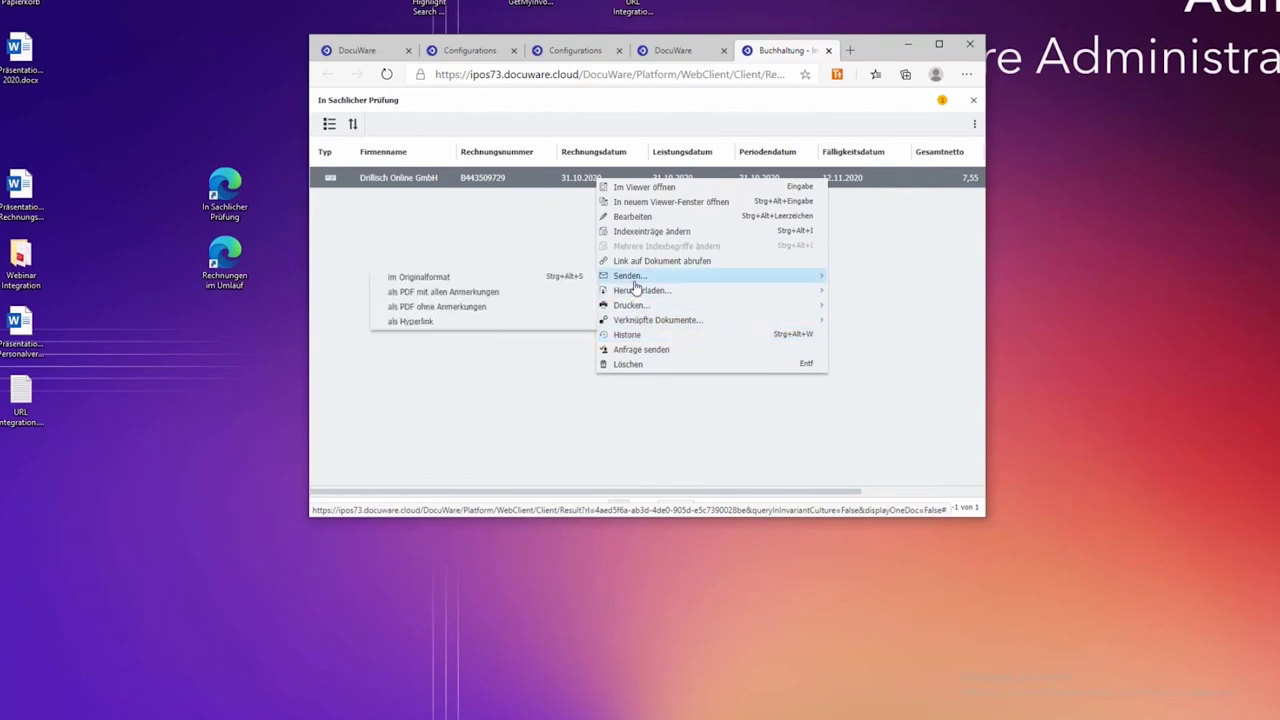
click(545, 244)
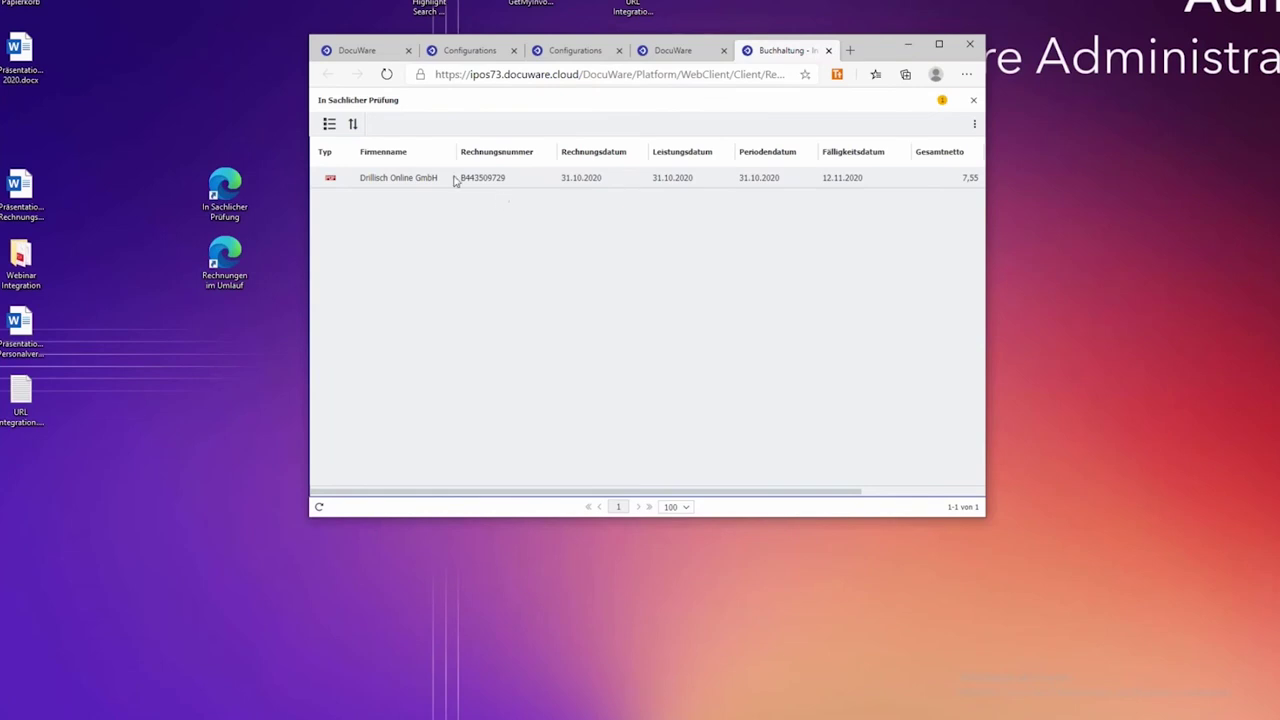
click(408, 186)
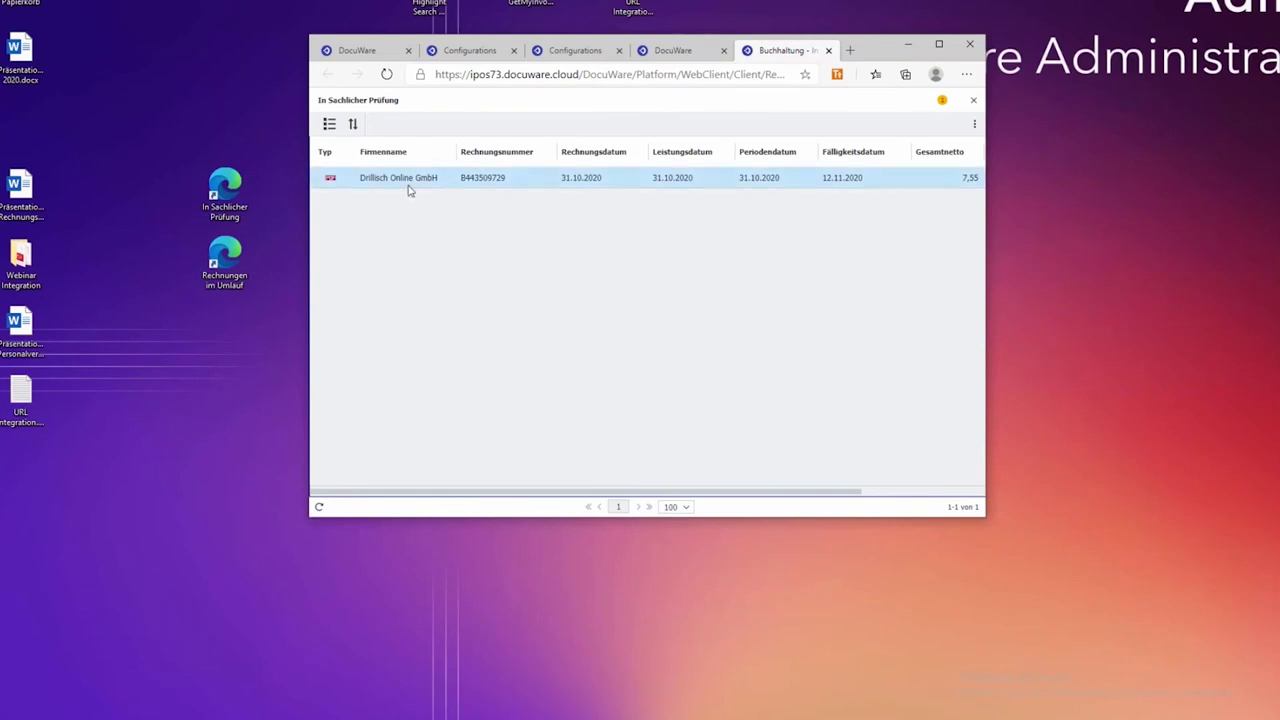
click(493, 189)
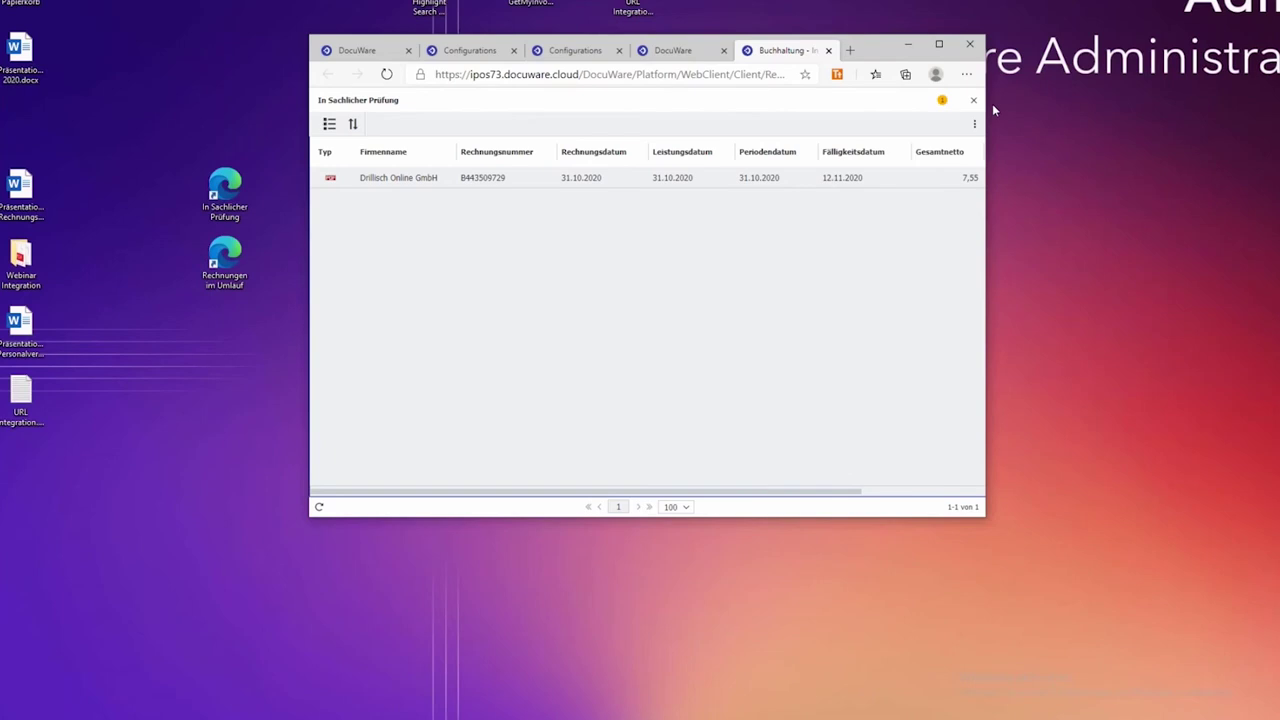
Step: Drag the In Sachlicher Prüfung desktop link into Outlook's DocuWare group and rename it 'Sachliche Prüfung'
drag(224, 190, 46, 106)
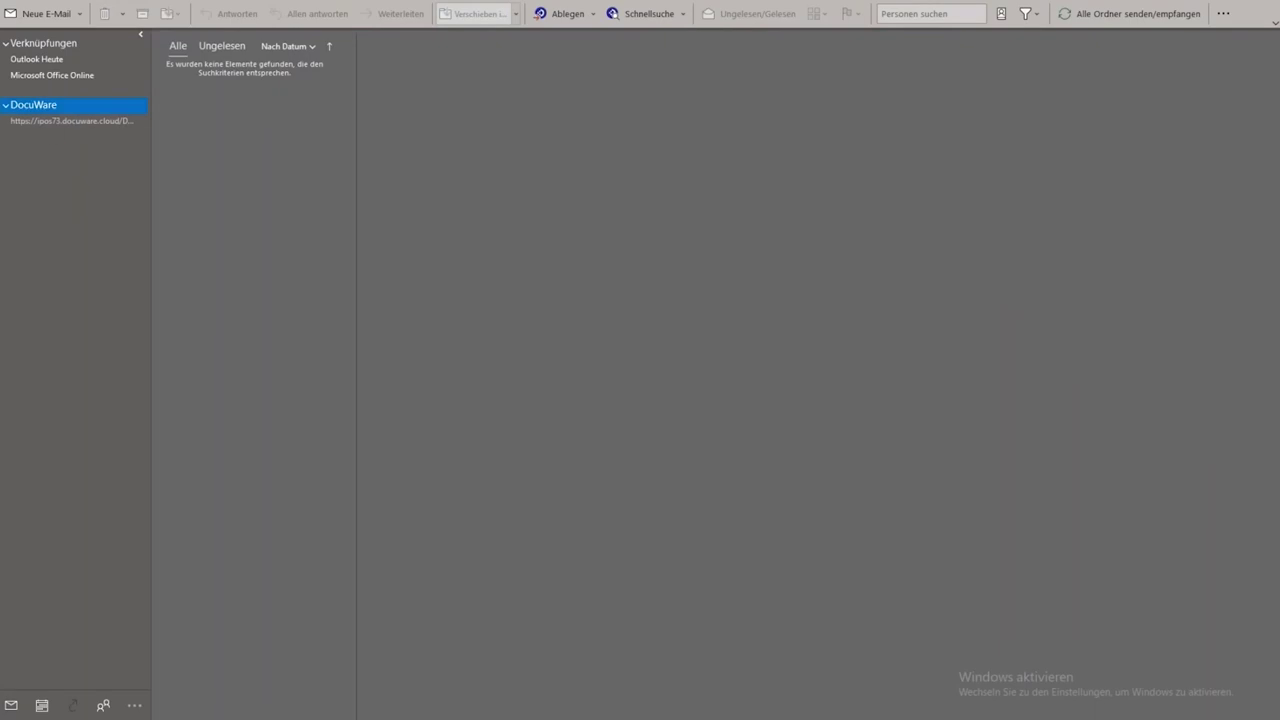
right_click(54, 125)
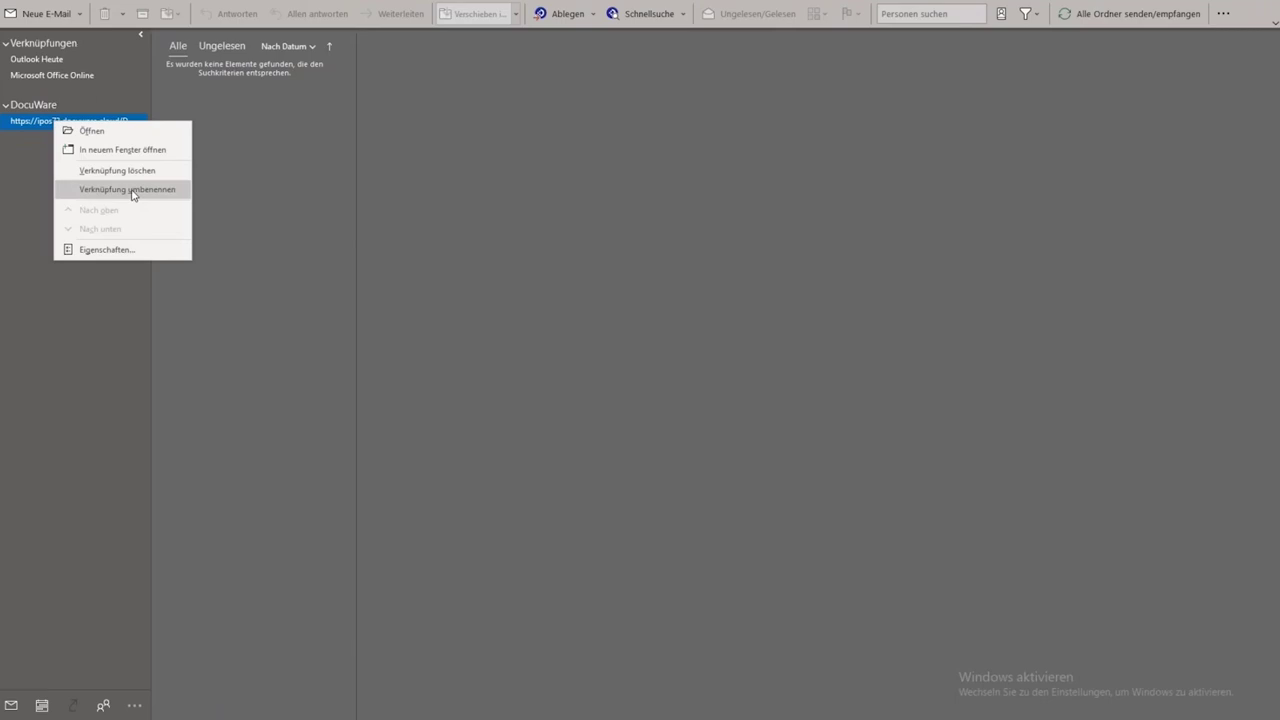
click(399, 300)
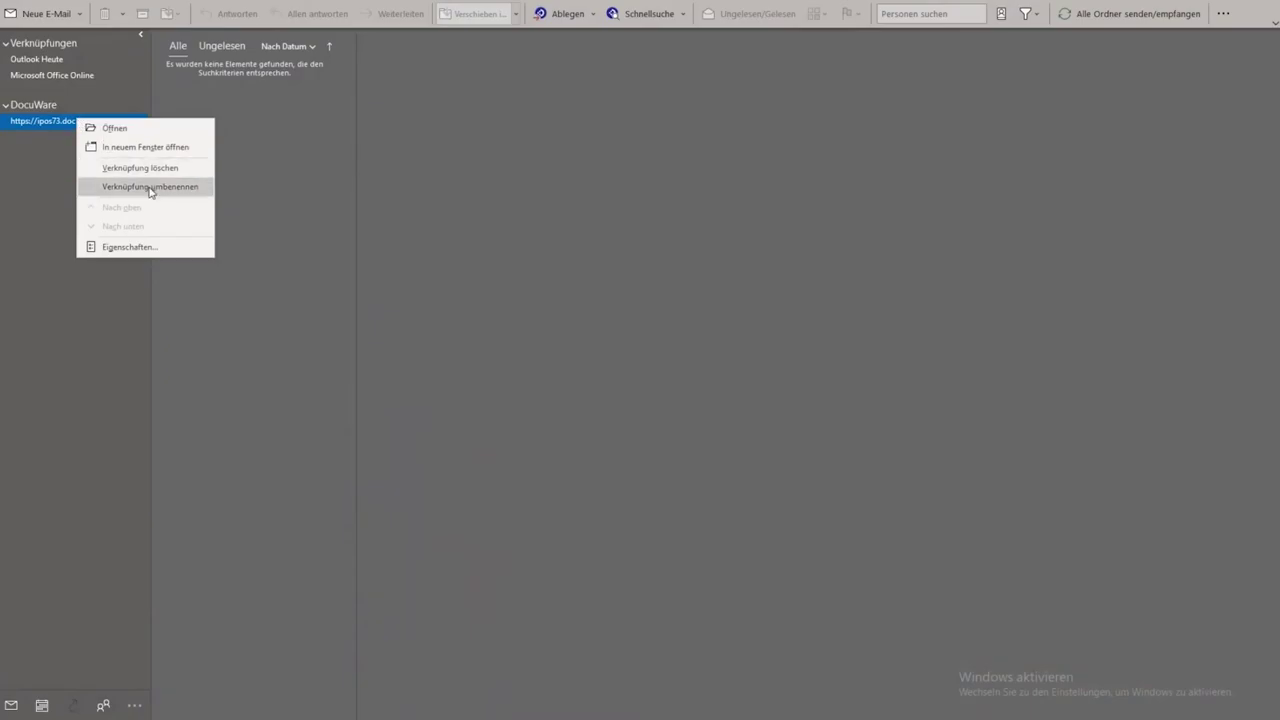
click(151, 188)
text(Sachliche Prüfung)
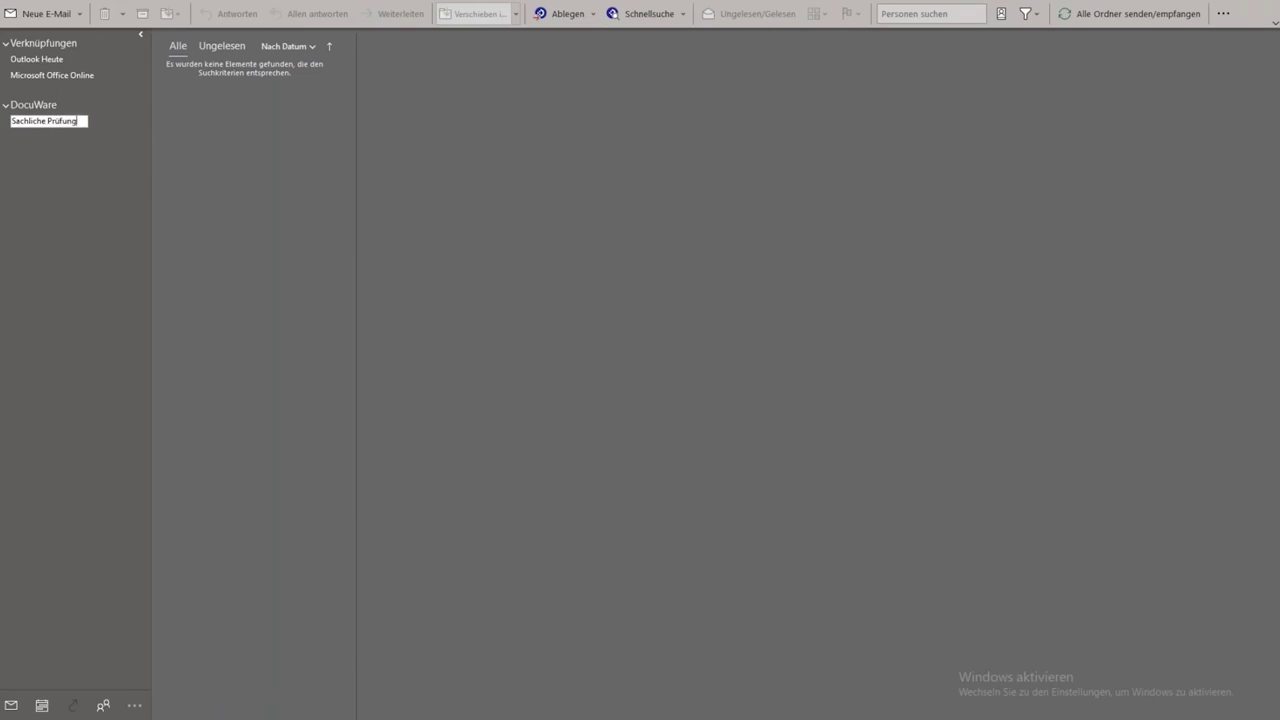
key(Return)
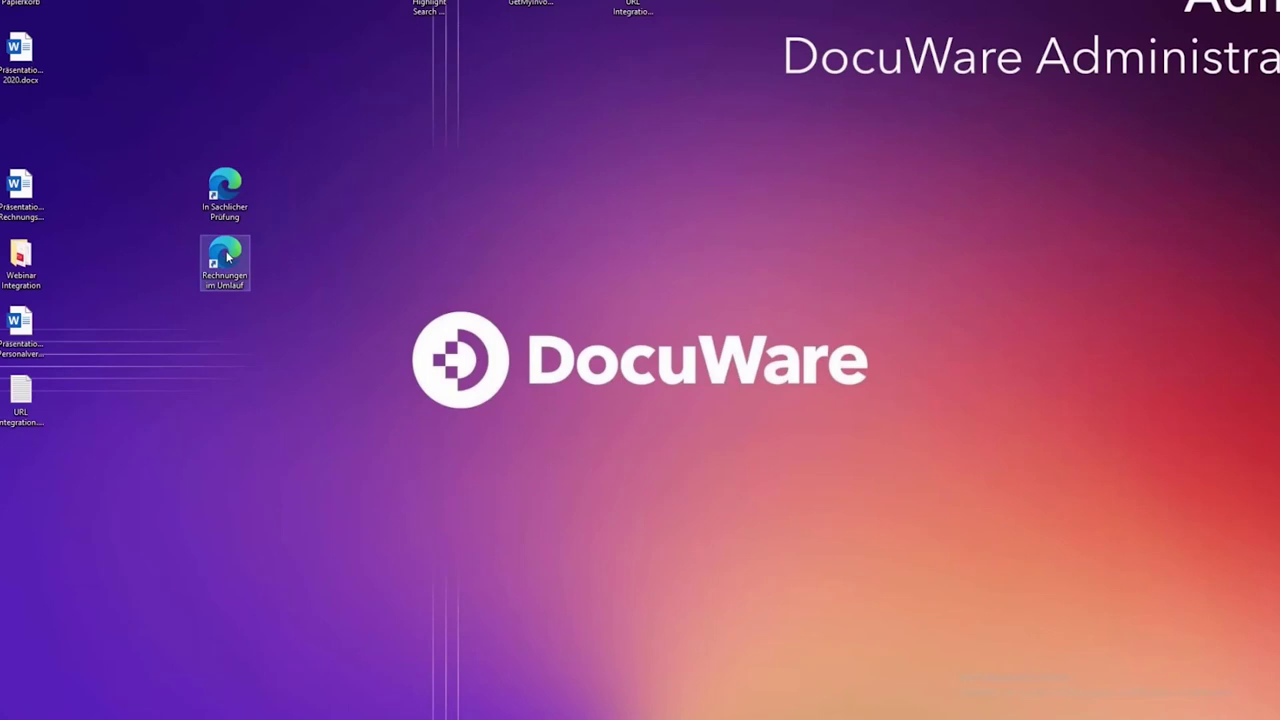
Step: Drop the Rechnungen im Umlauf desktop link into the DocuWare group, rename it 'Rechnungen im Umlauf', then open Sachliche Prüfung
drag(228, 258, 456, 719)
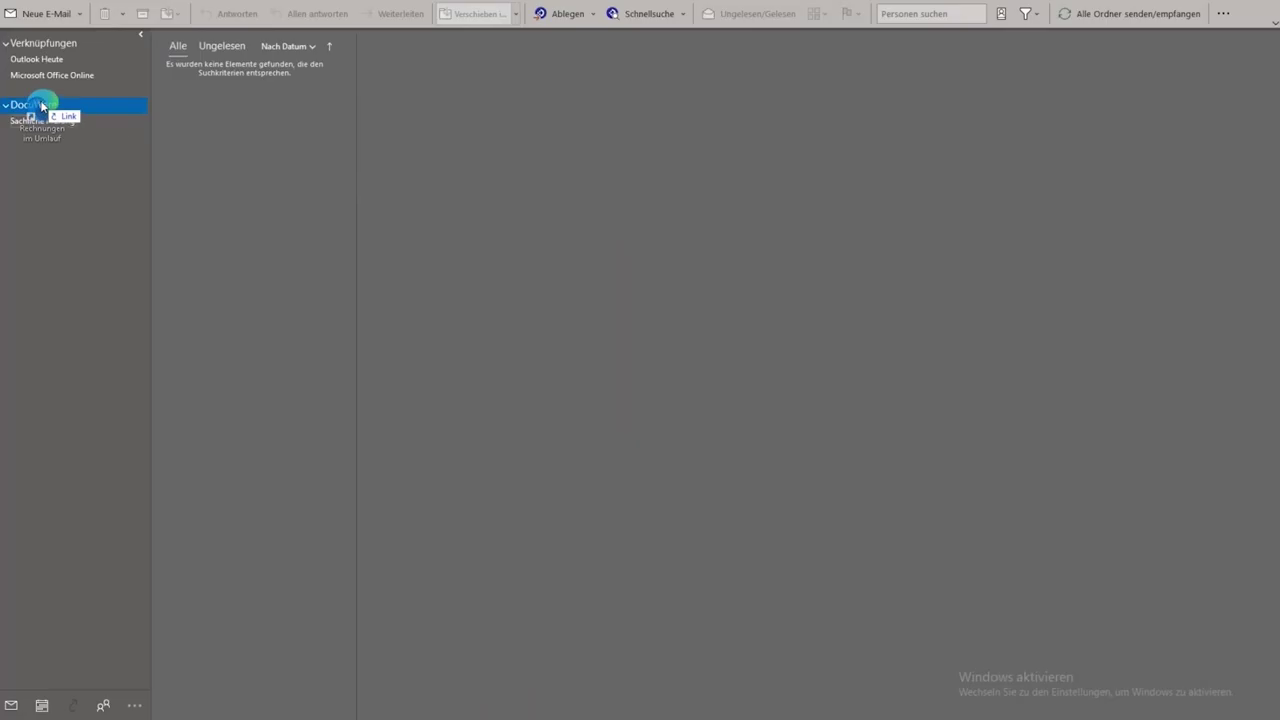
drag(57, 114, 57, 120)
right_click(57, 138)
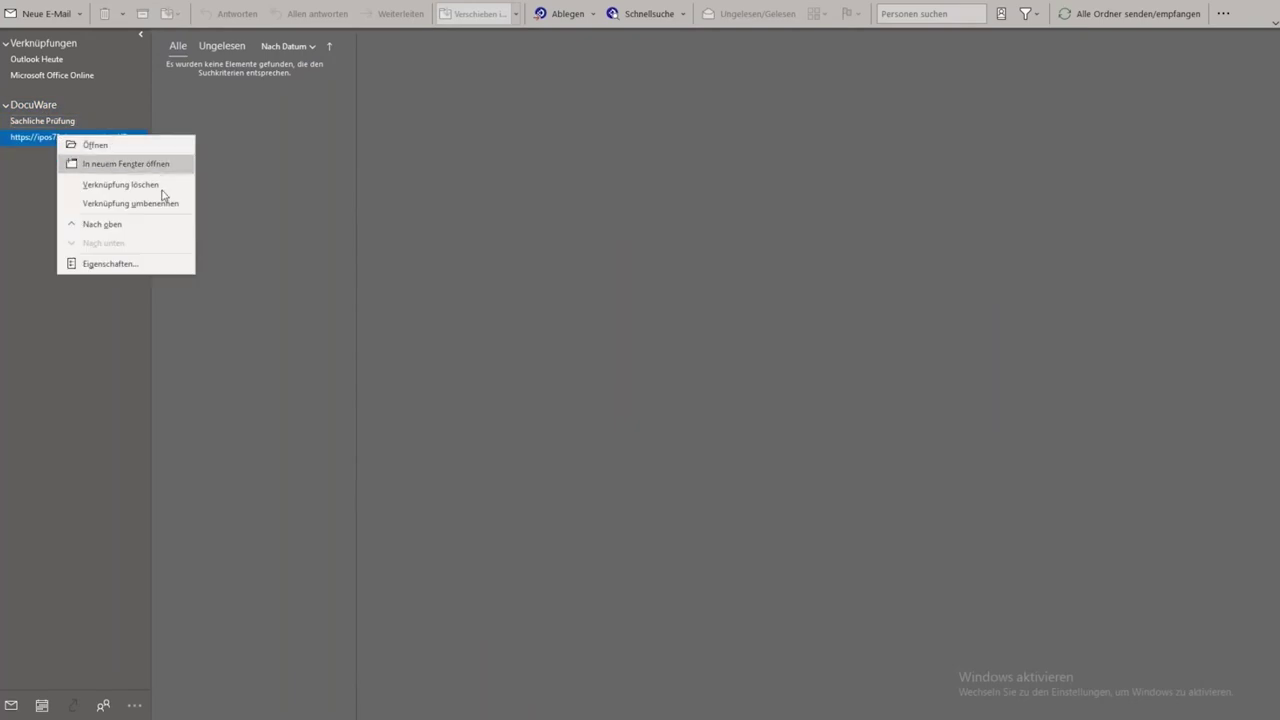
click(160, 204)
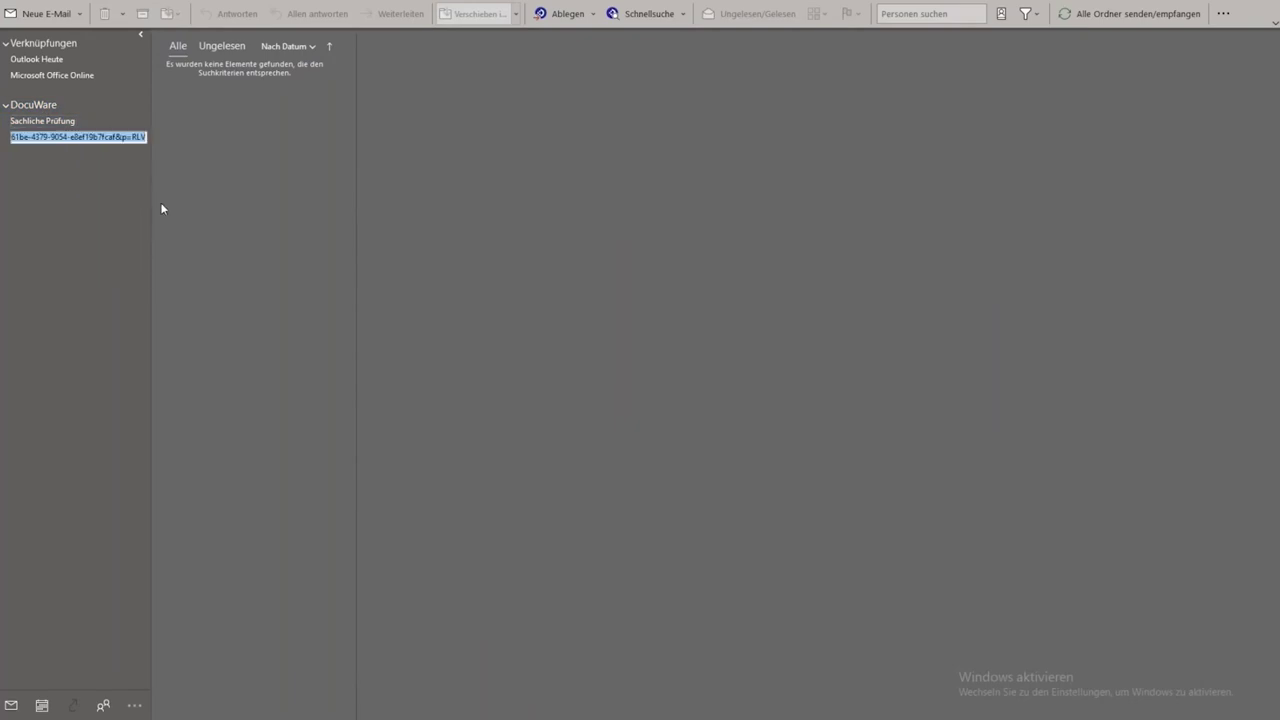
text(Rechn)
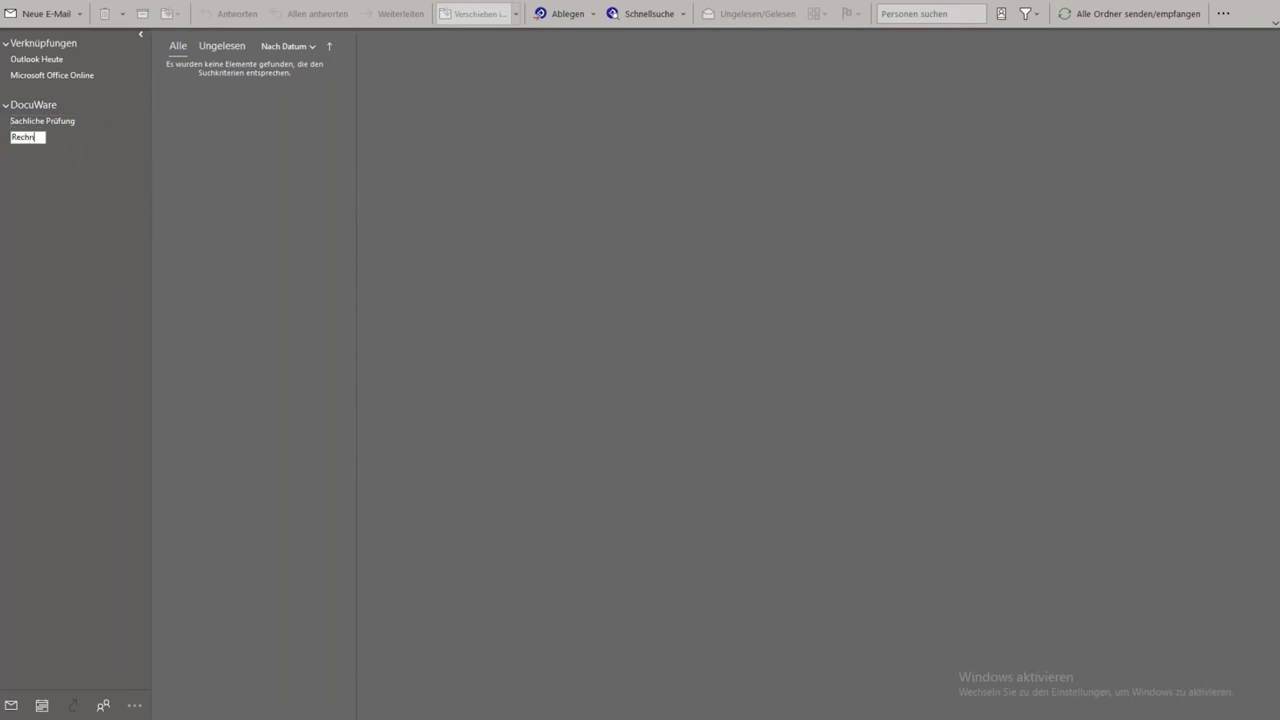
text(ungen im Umlauf)
key(Return)
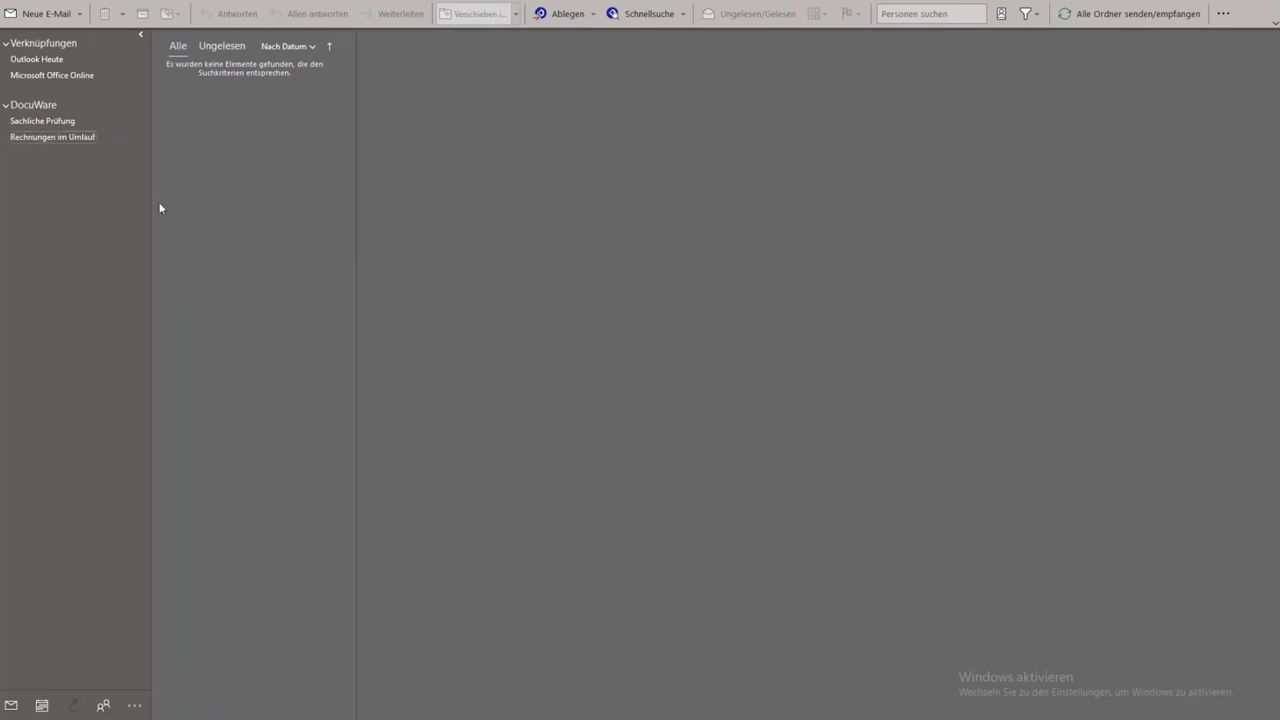
click(49, 123)
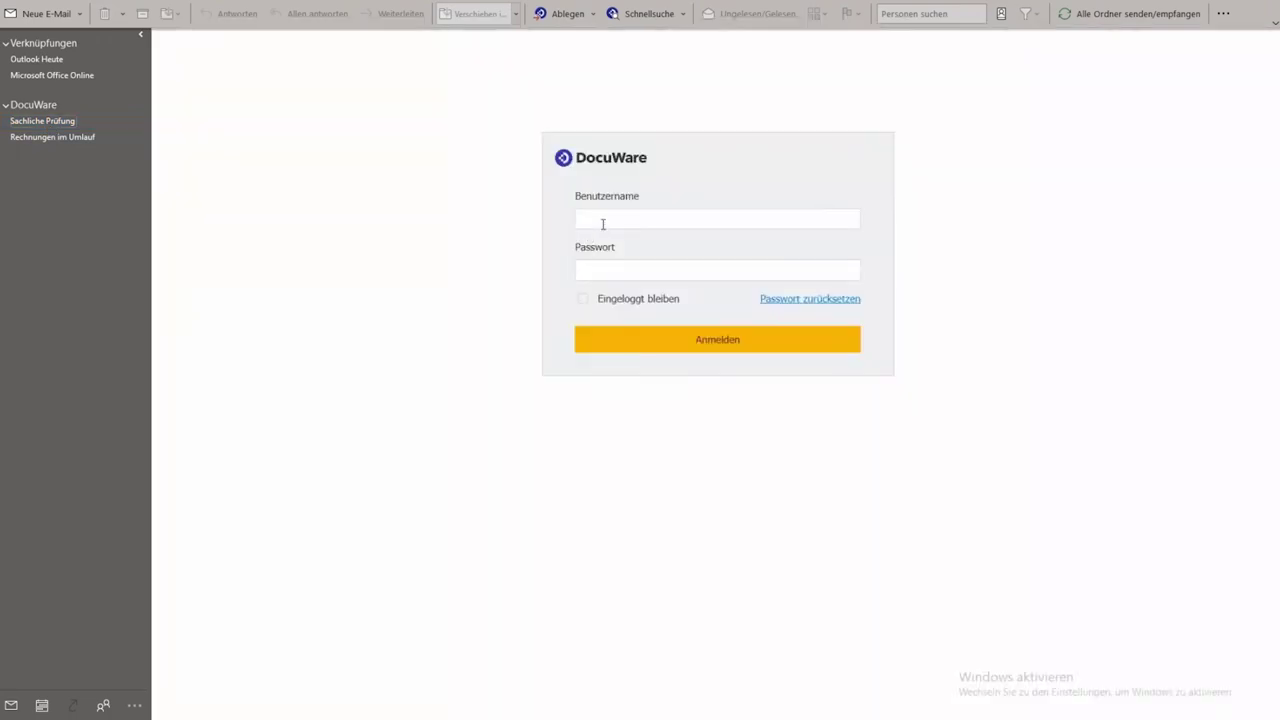
Step: Log in to DocuWare in the reading pane as admin, declining to save the password
click(601, 222)
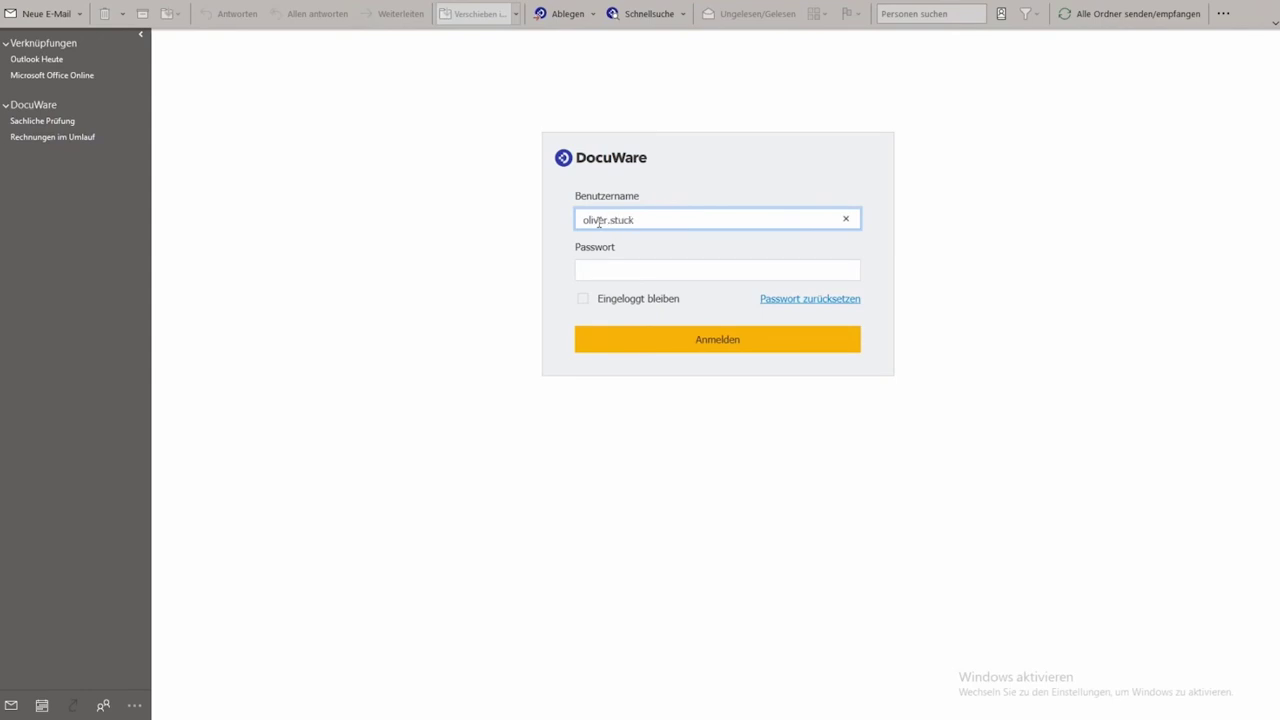
drag(651, 220, 571, 226)
text(d)
key(BackSpace)
text(admin)
key(Tab)
text(•••••)
click(699, 345)
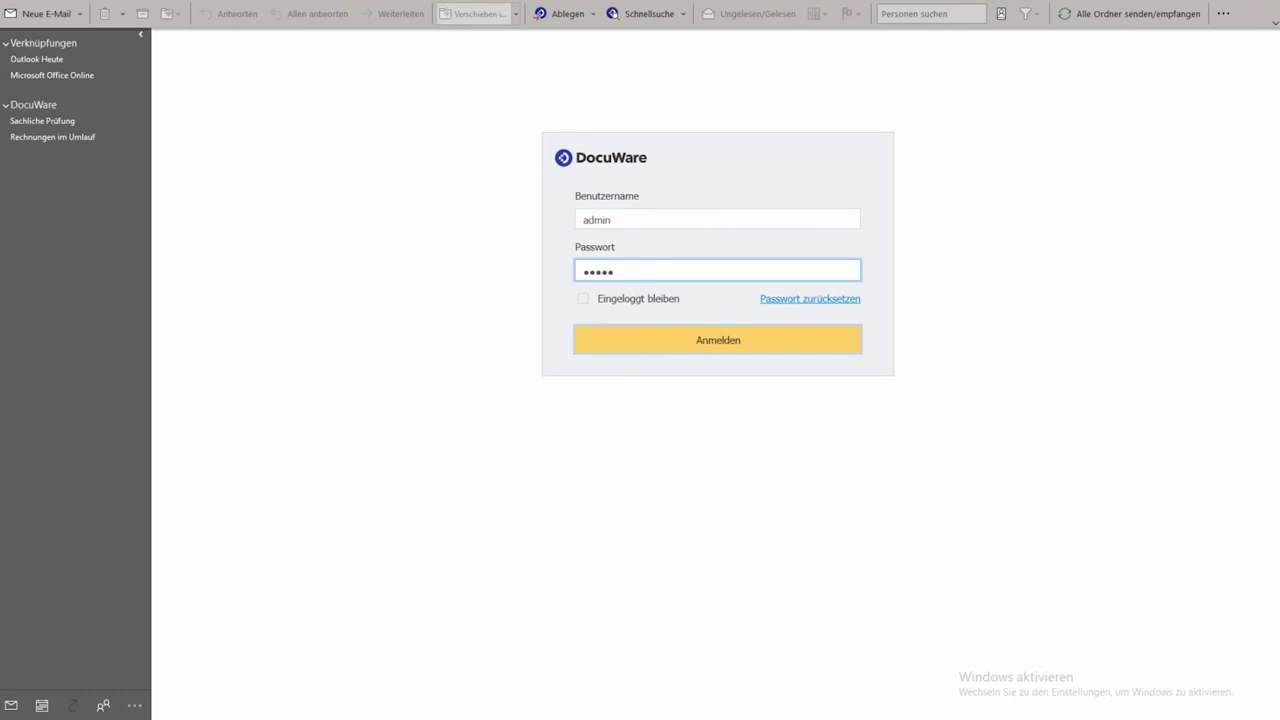
click(731, 400)
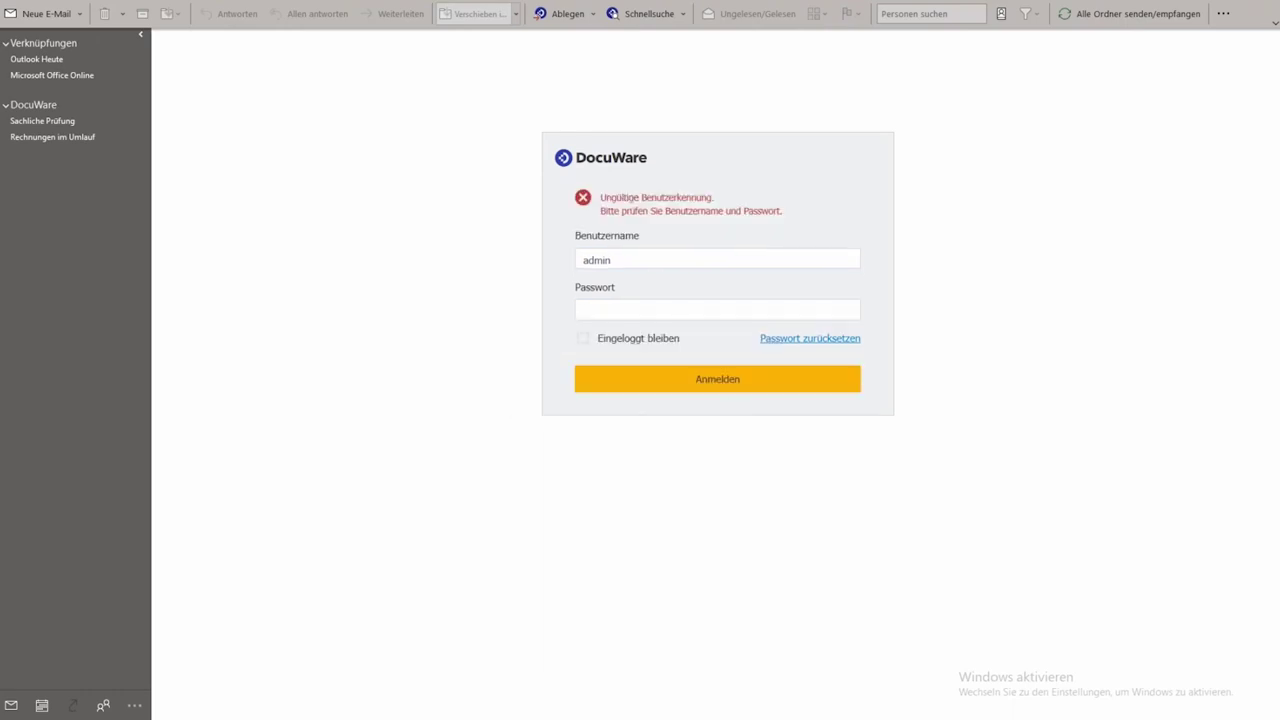
Step: Log in again with the user's e-mail address and password, then show the Rechnungen im Umlauf list
drag(626, 262, 554, 271)
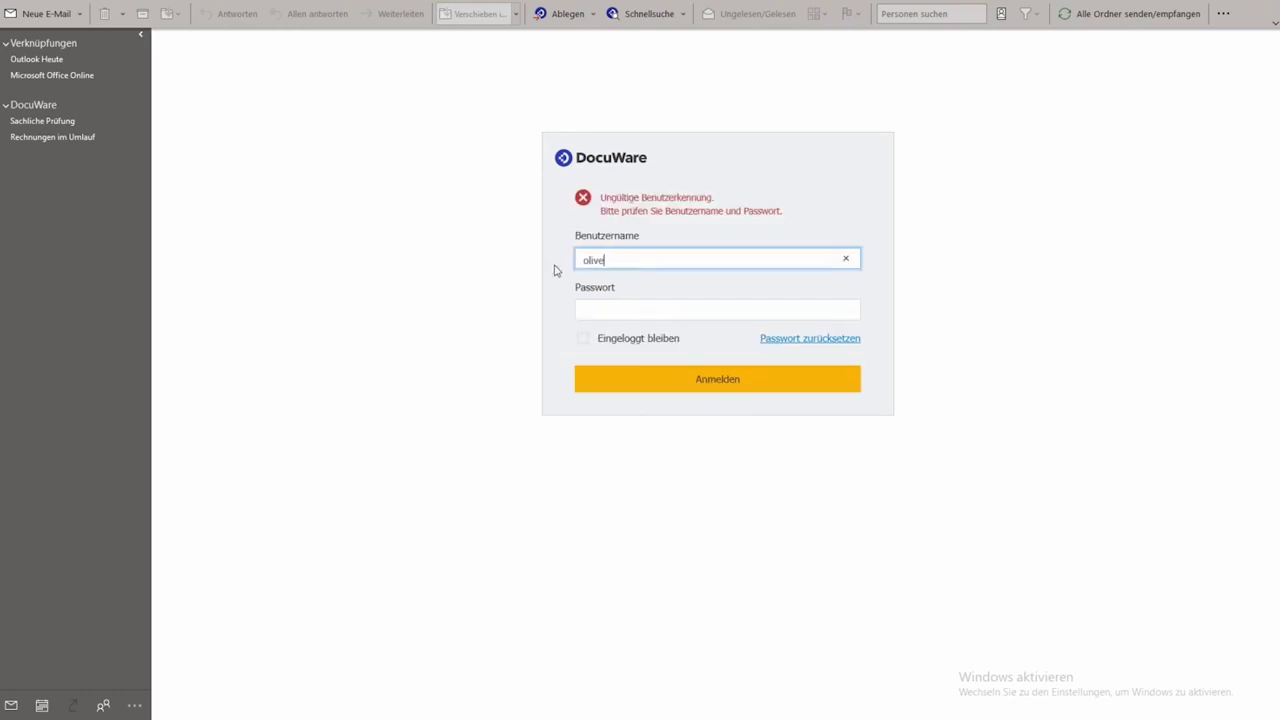
key(Tab)
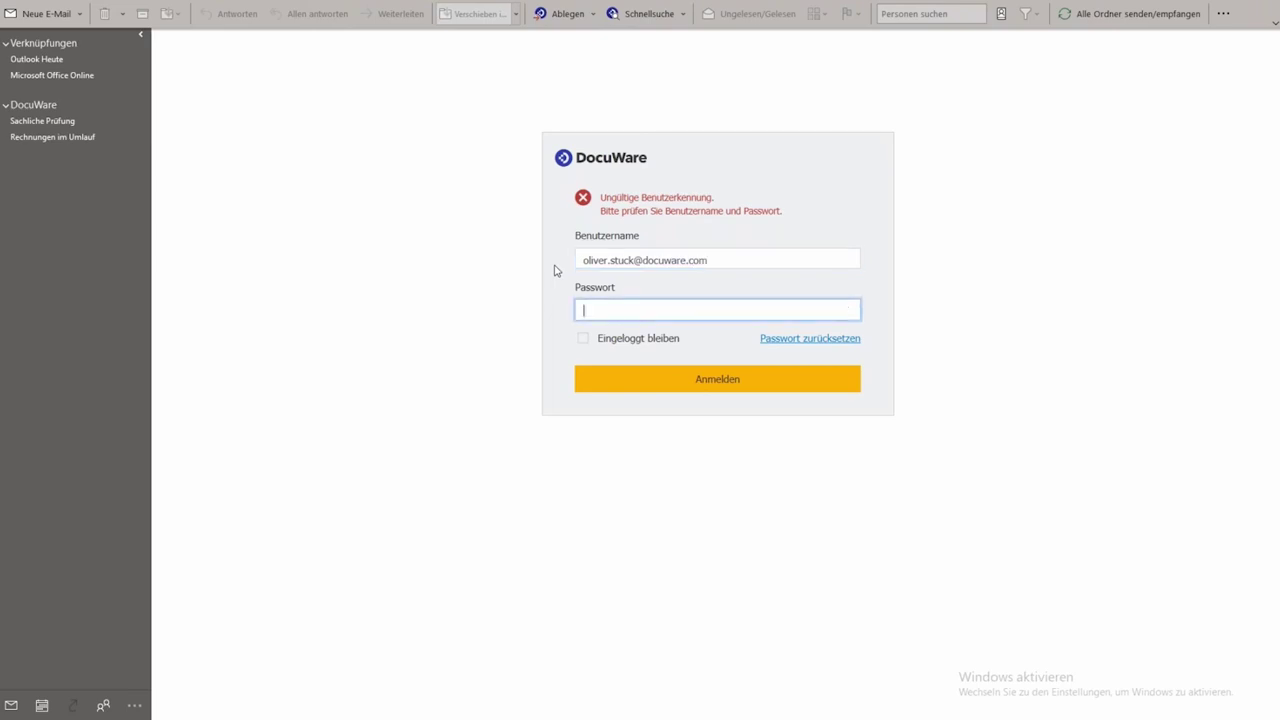
text(•••••••••••)
key(Return)
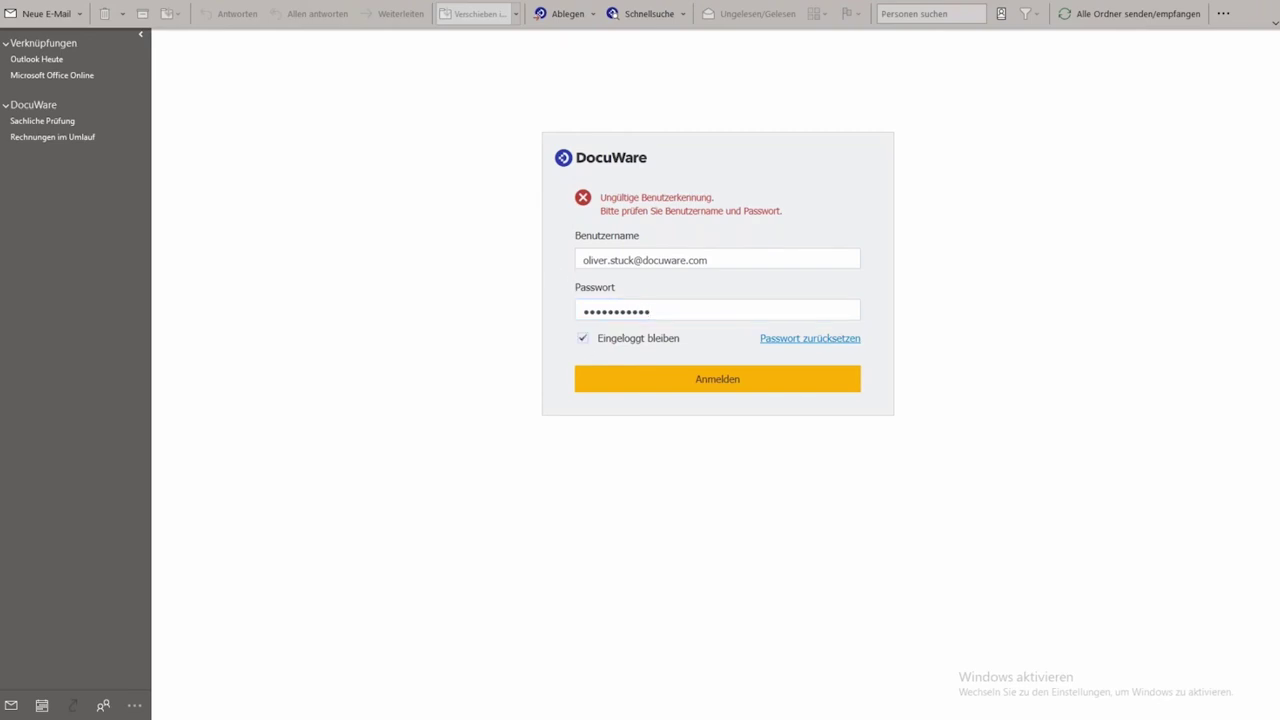
click(734, 397)
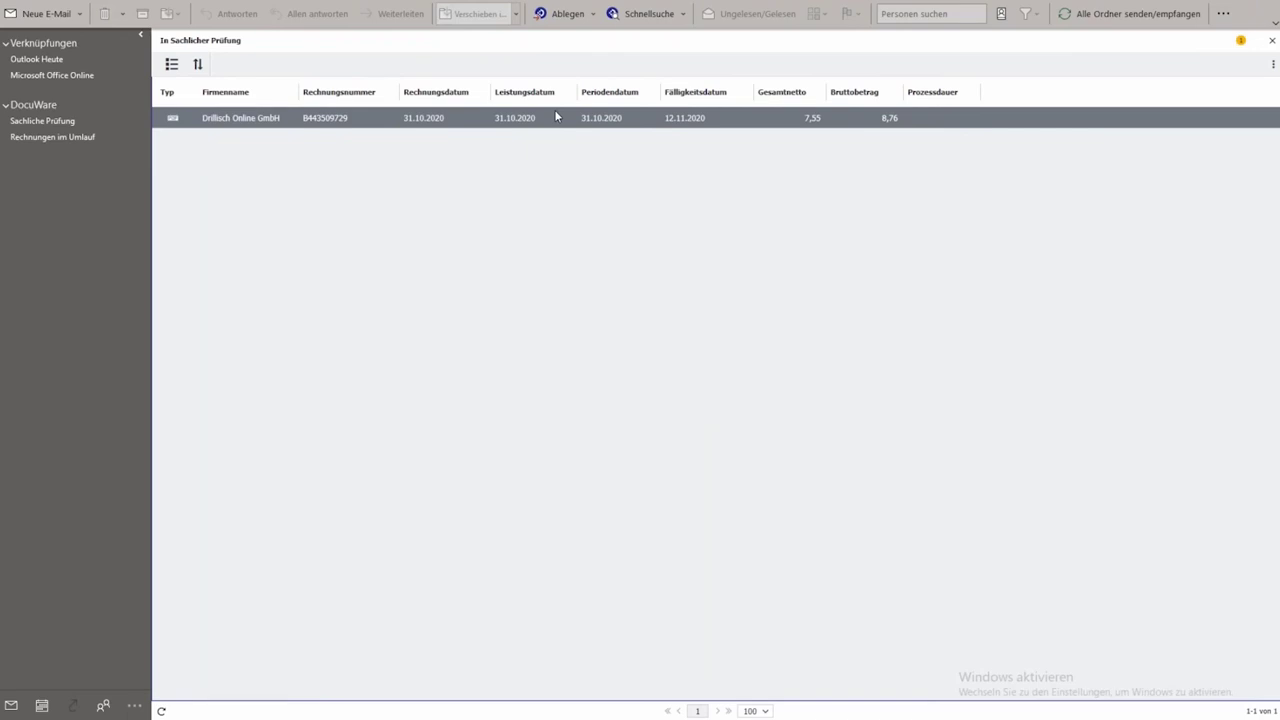
click(56, 140)
right_click(66, 106)
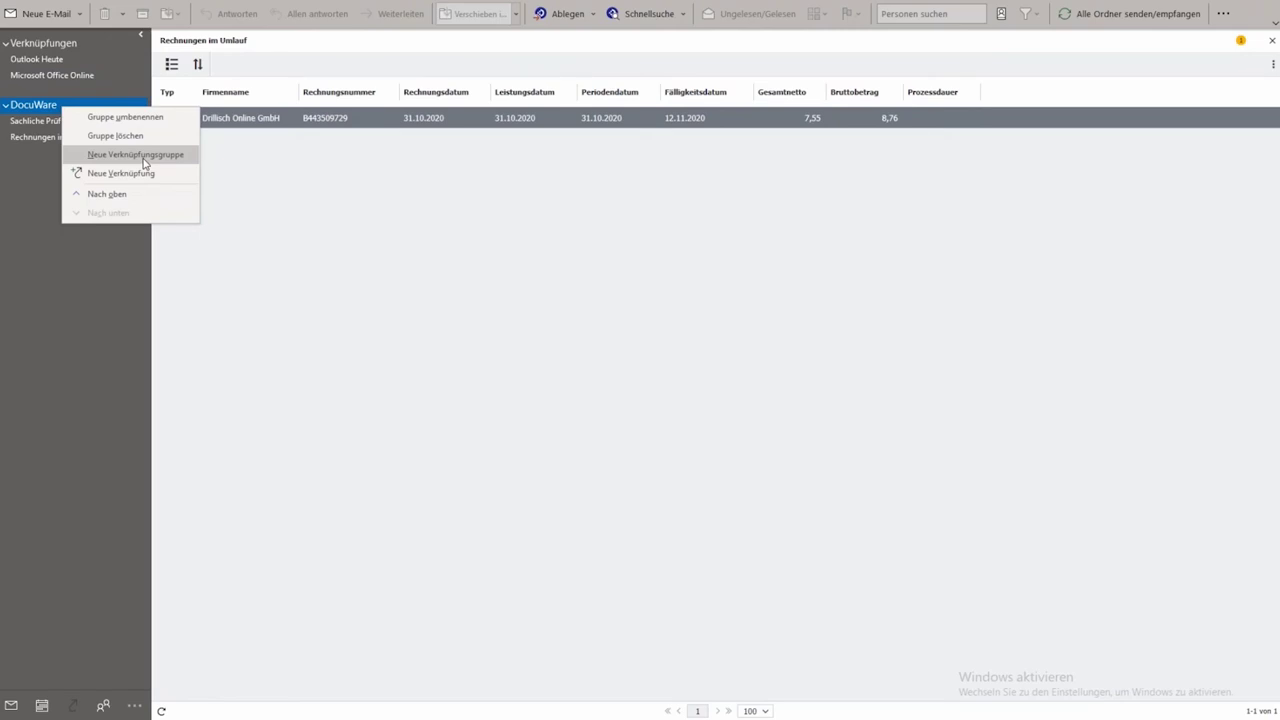
click(415, 195)
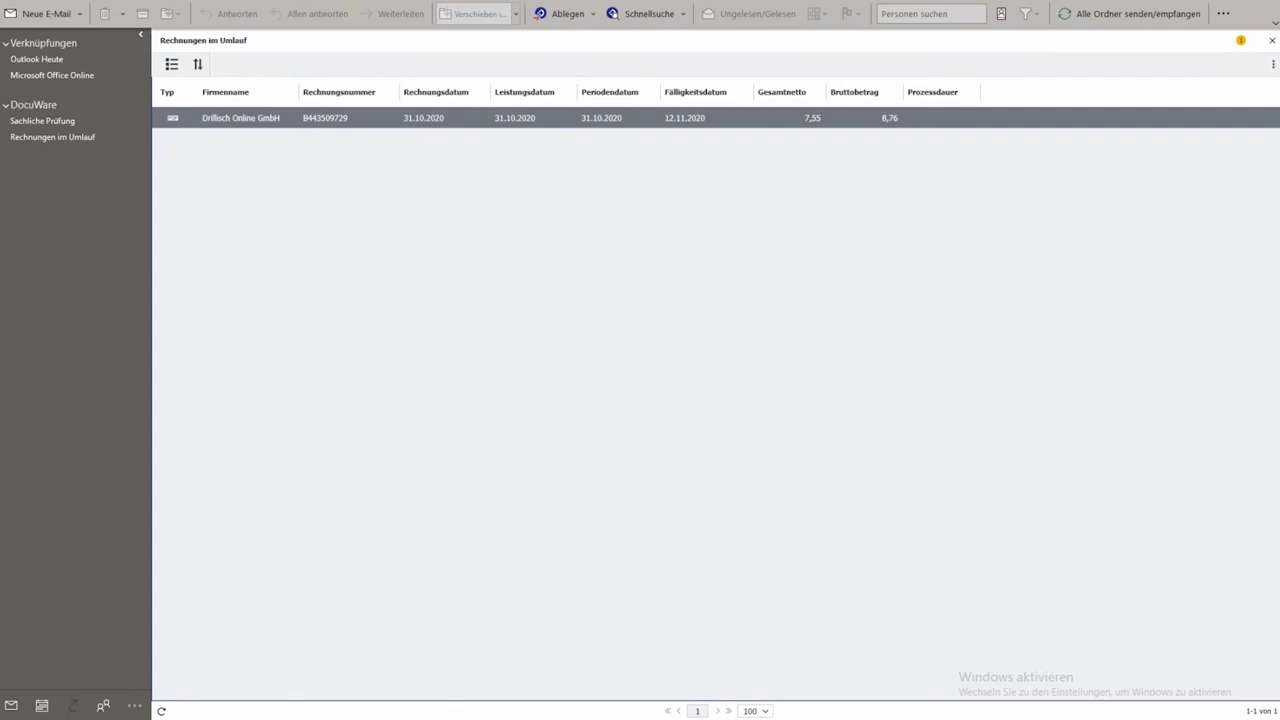
click(333, 668)
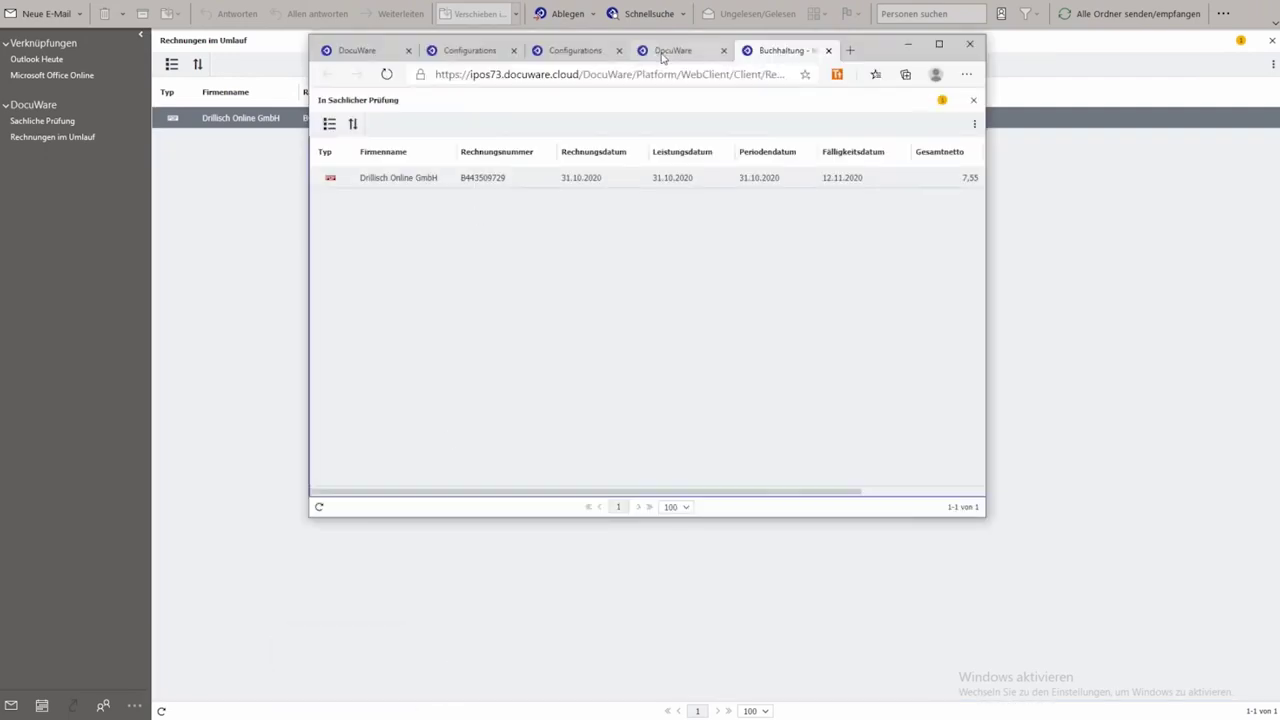
Step: View the Listen in the browser's DocuWare tab, then minimize the browser to return to Outlook
click(662, 56)
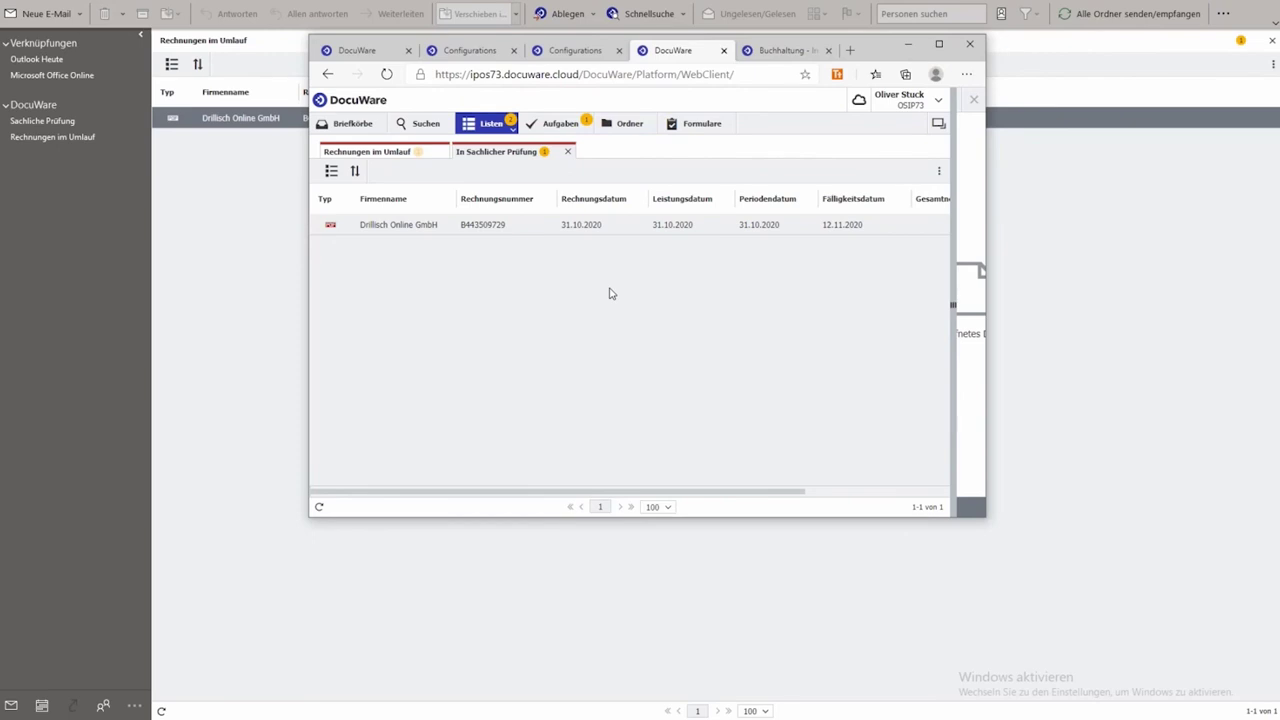
click(908, 46)
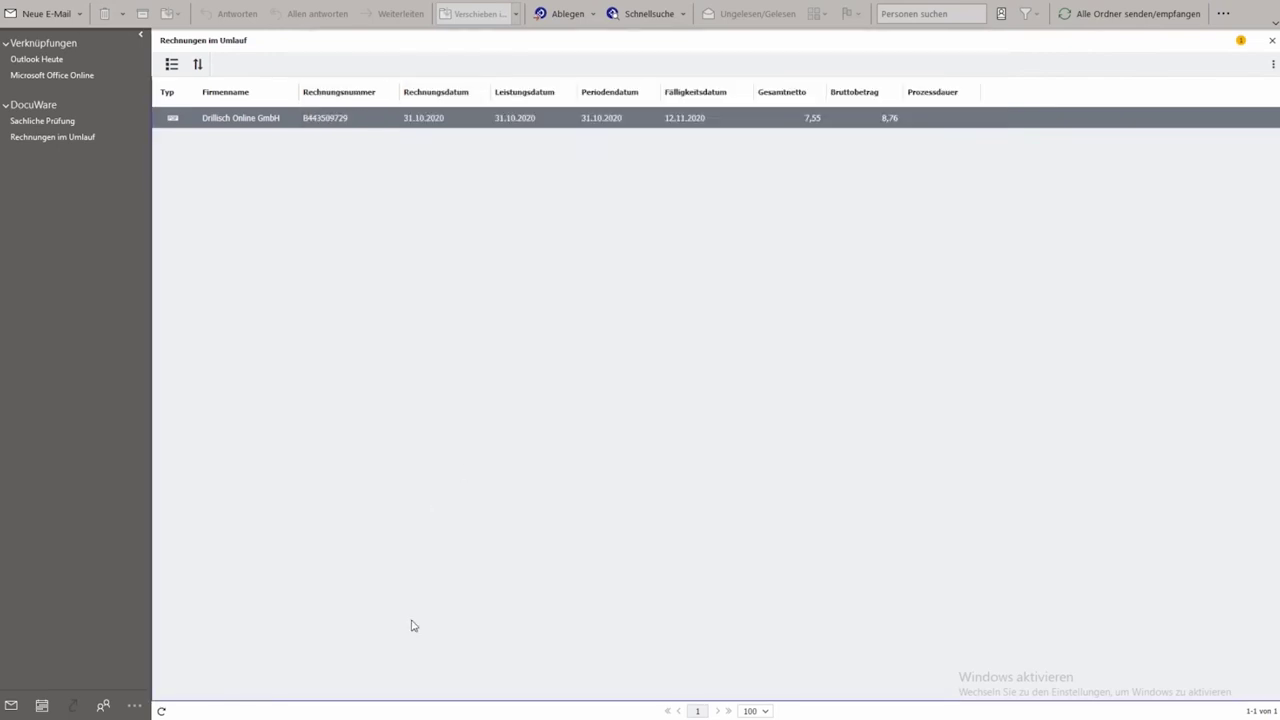
Step: In URL Creator, check the web client URL and organization name, then advance to Integration Type
mouse_move(407, 719)
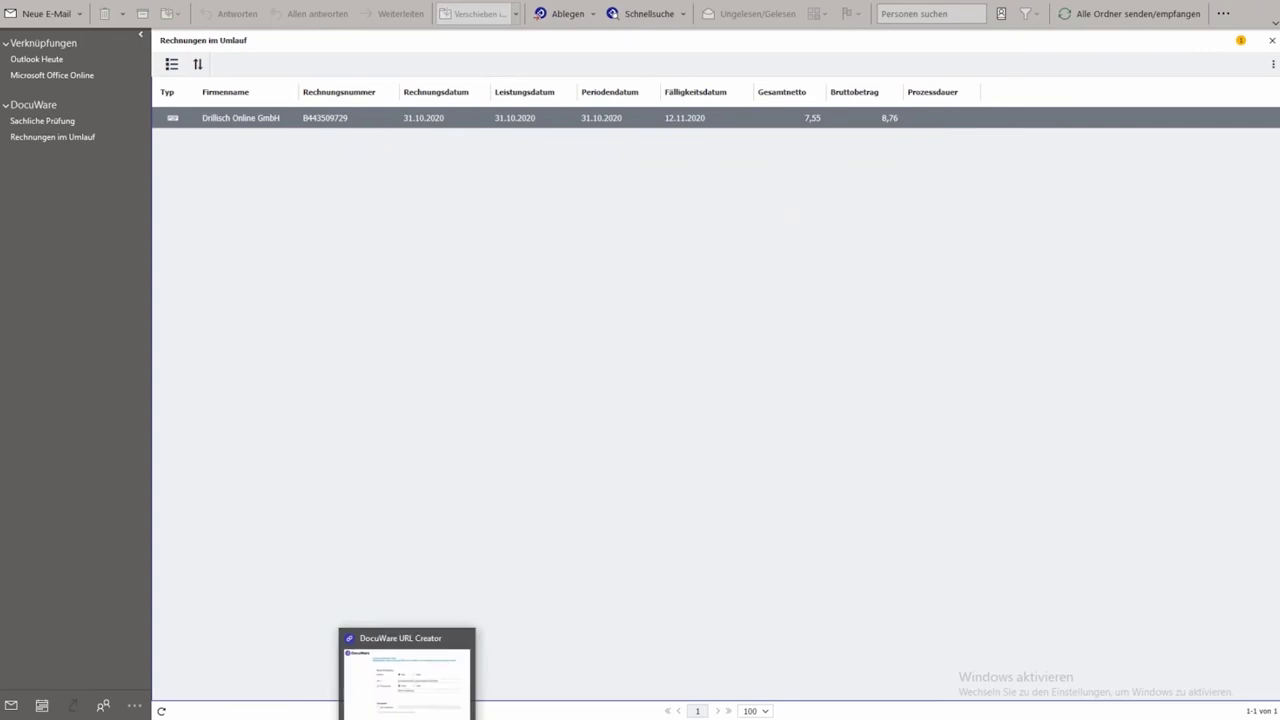
click(407, 680)
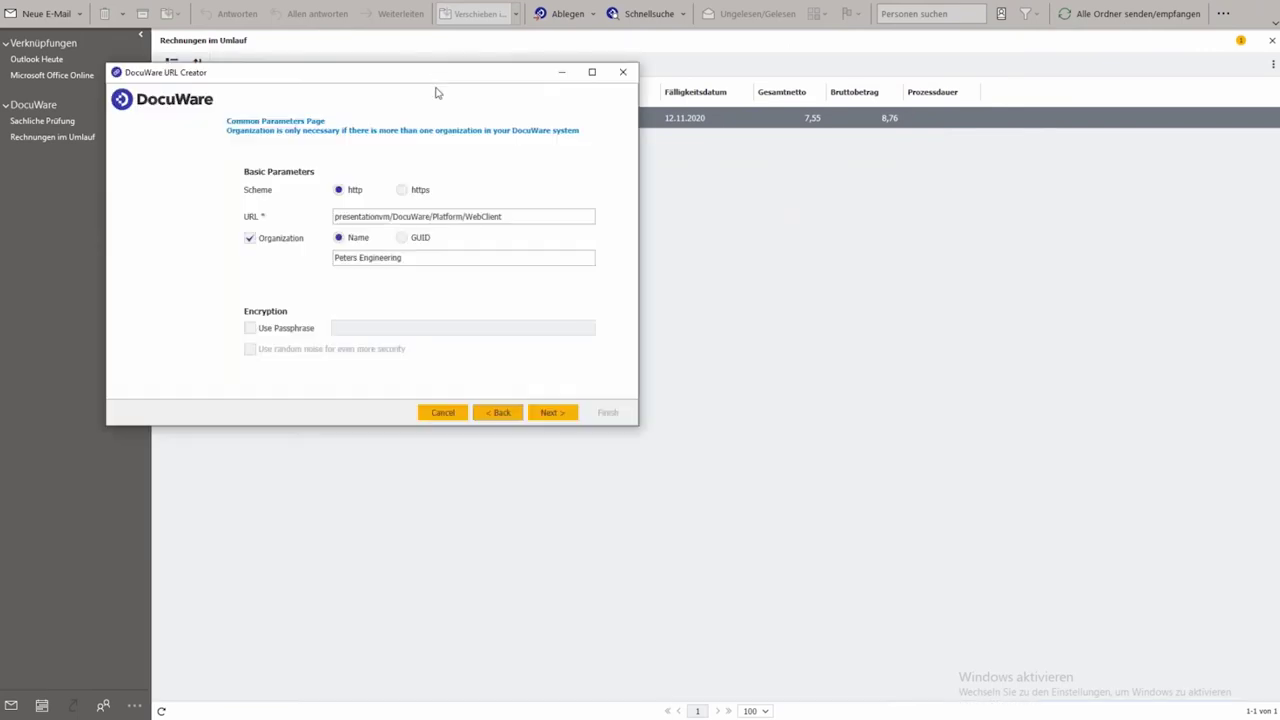
drag(445, 79, 594, 131)
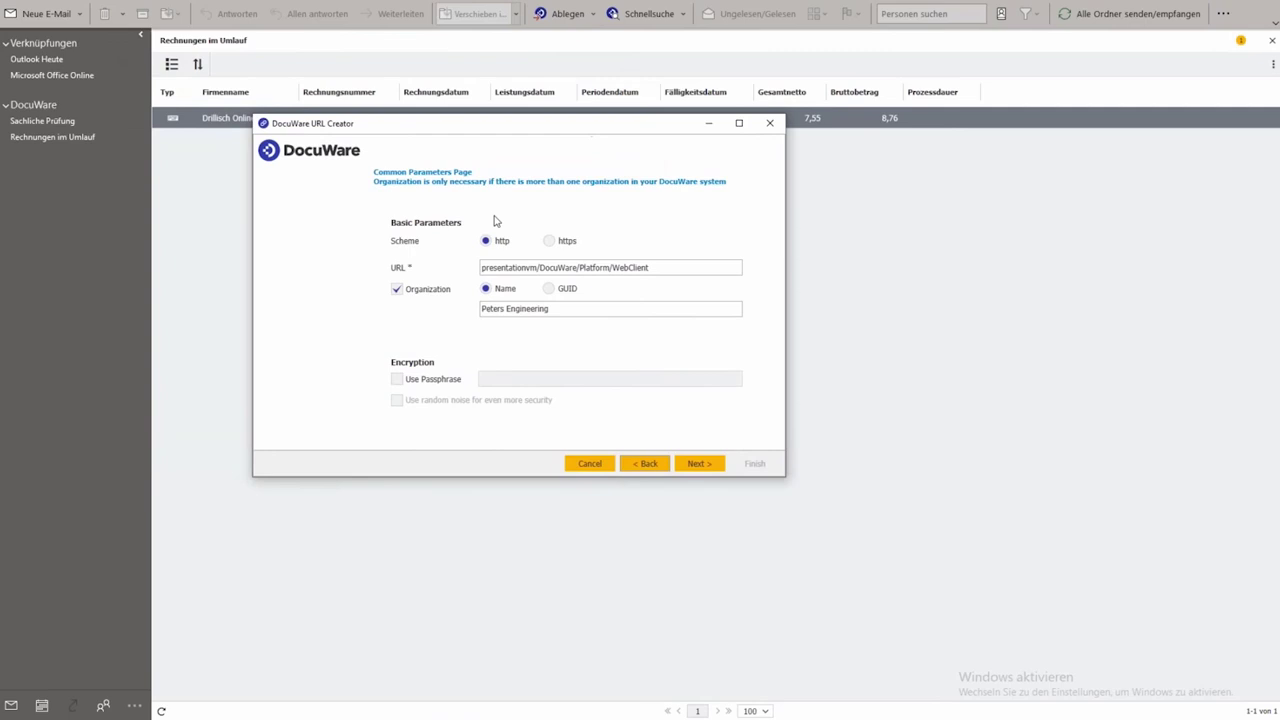
triple_click(538, 270)
click(488, 270)
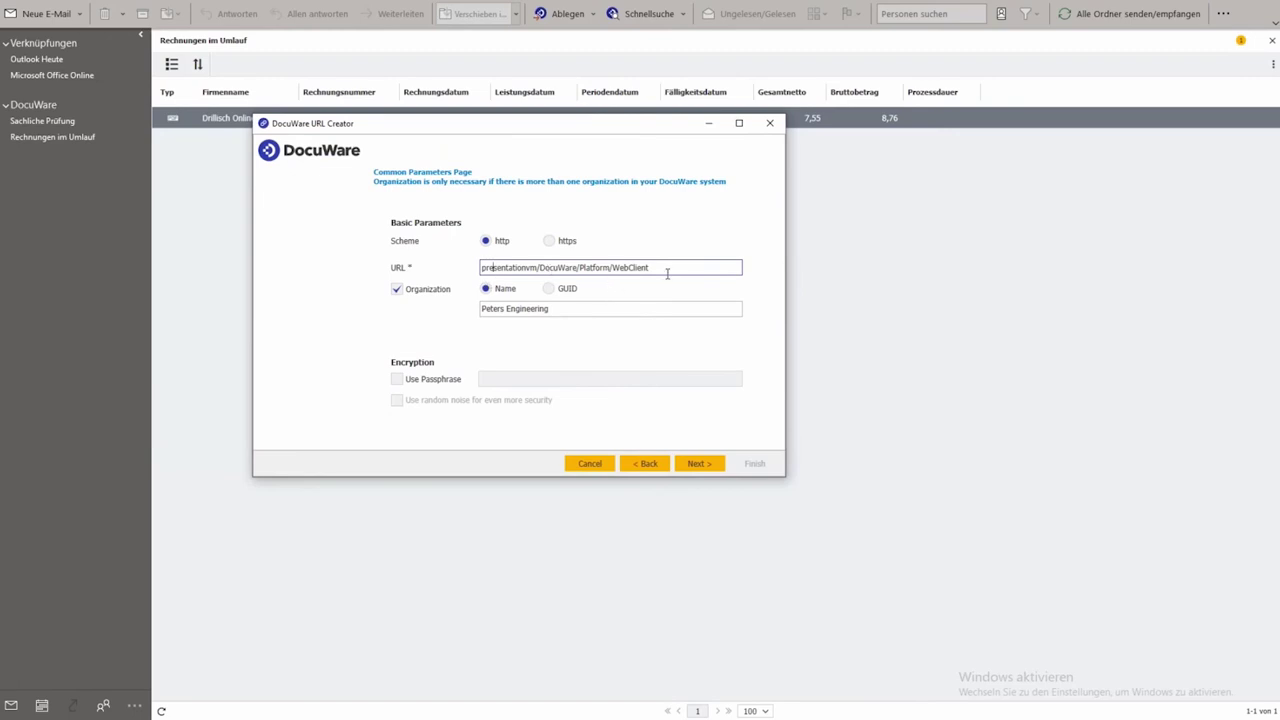
drag(557, 308, 475, 309)
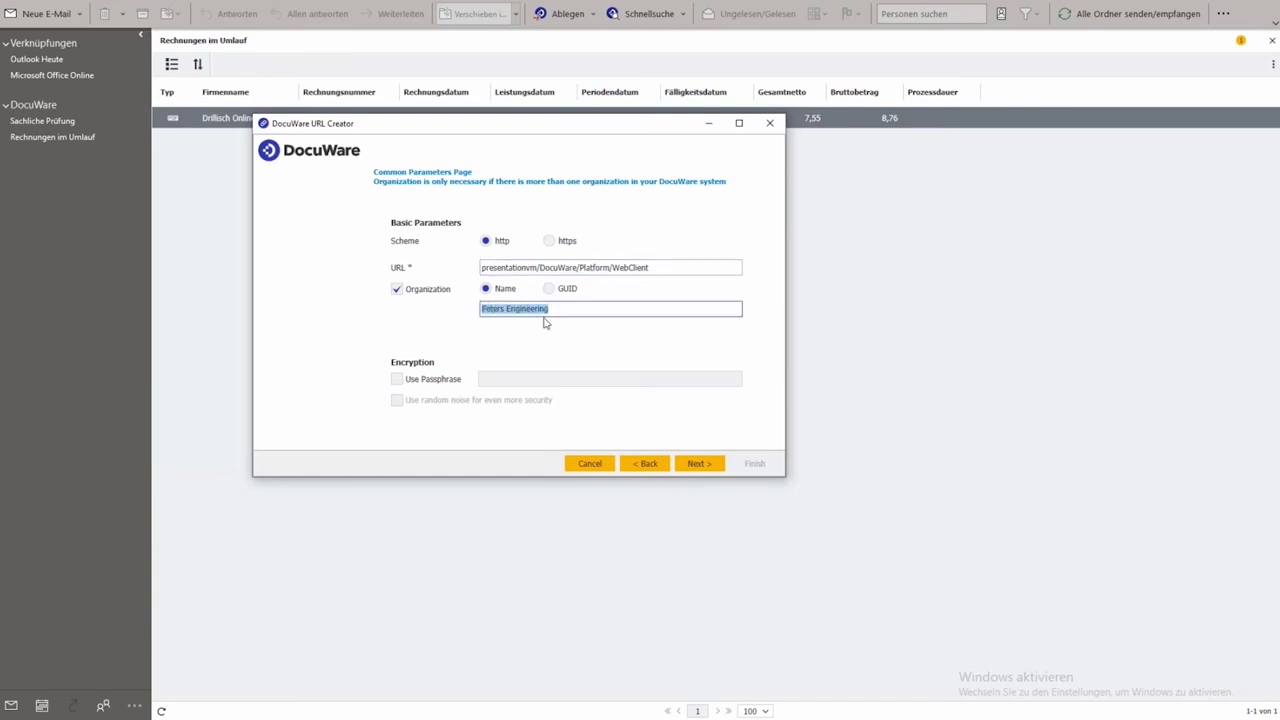
click(700, 465)
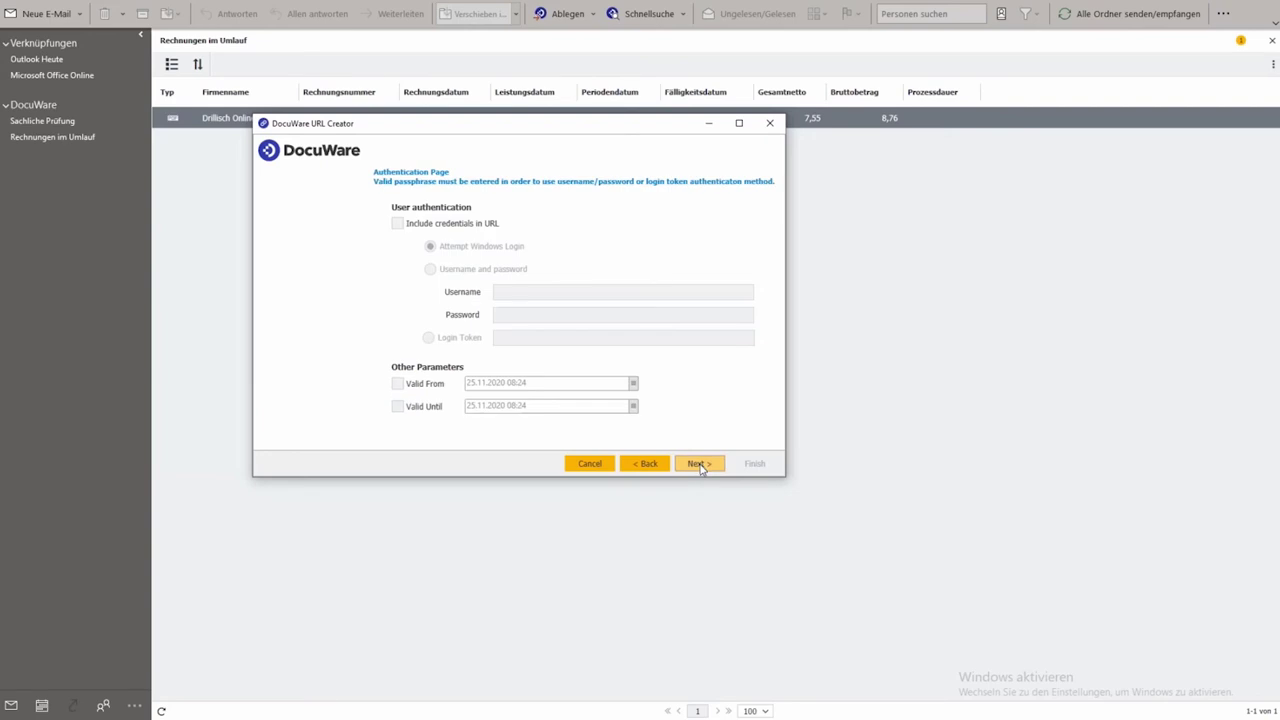
click(699, 465)
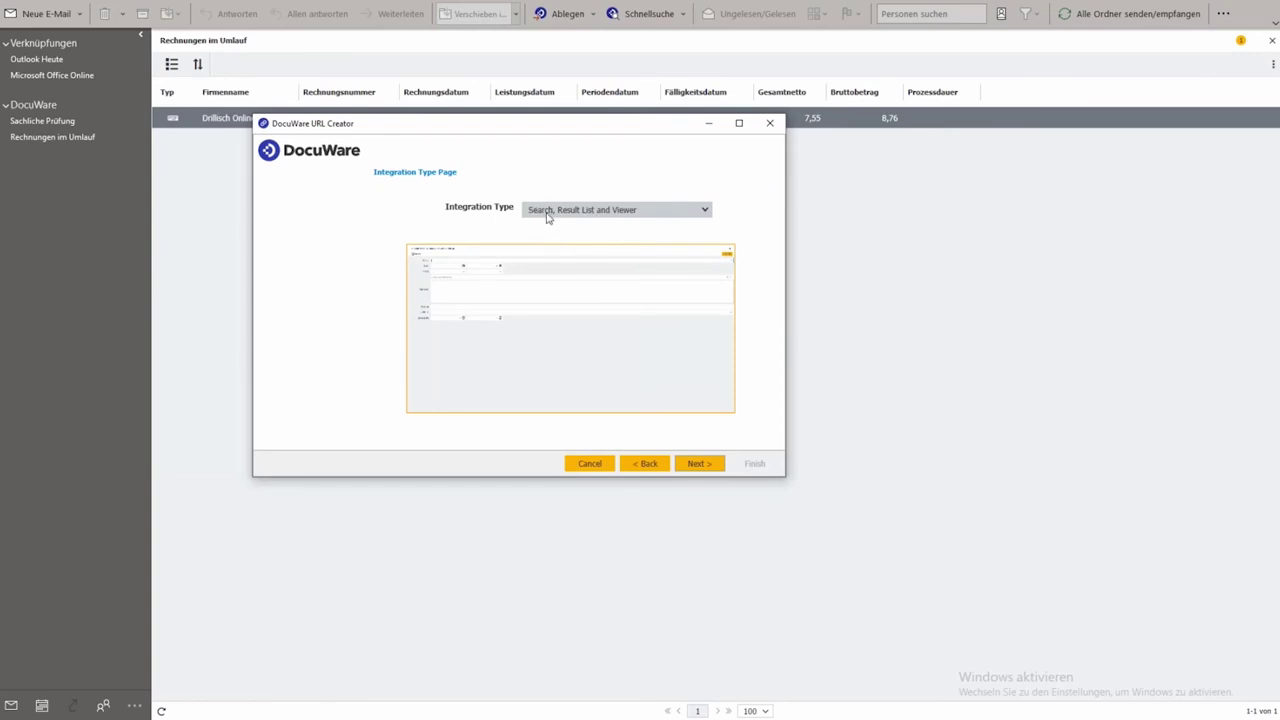
Step: Set the URL Creator integration type to 'Search, Result List and Viewer' and advance to the search dialog page
click(705, 213)
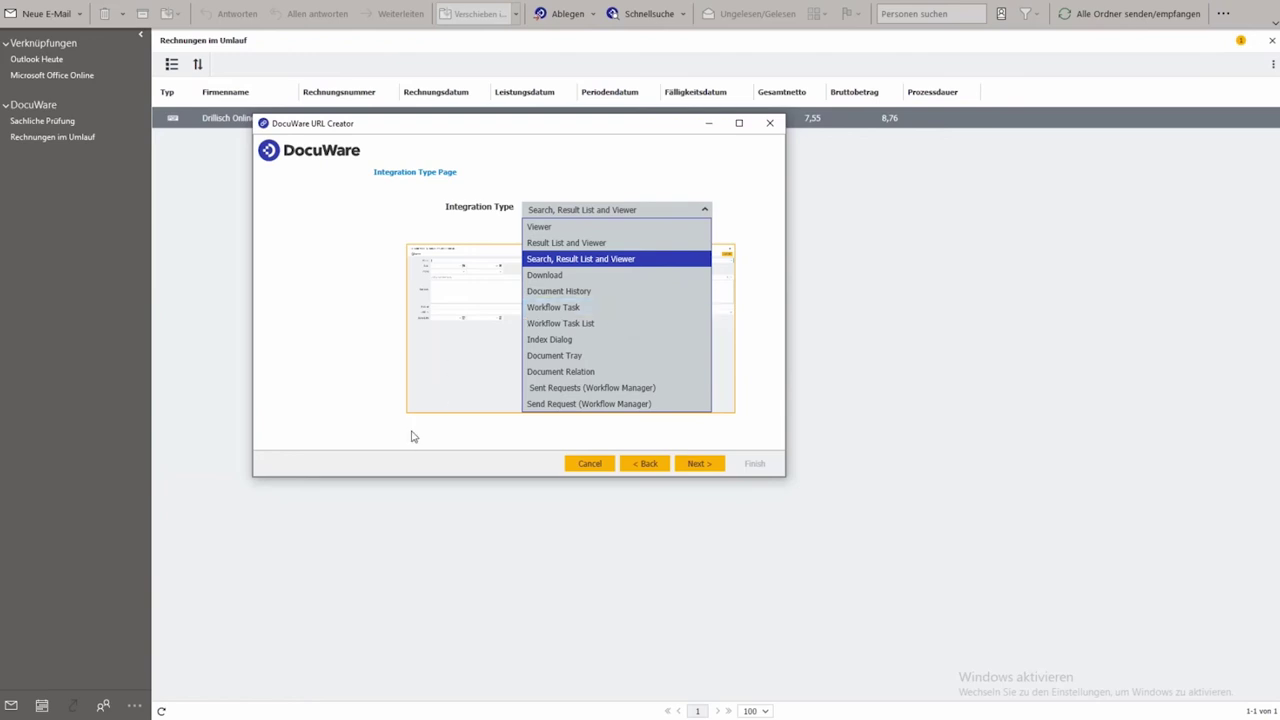
click(390, 384)
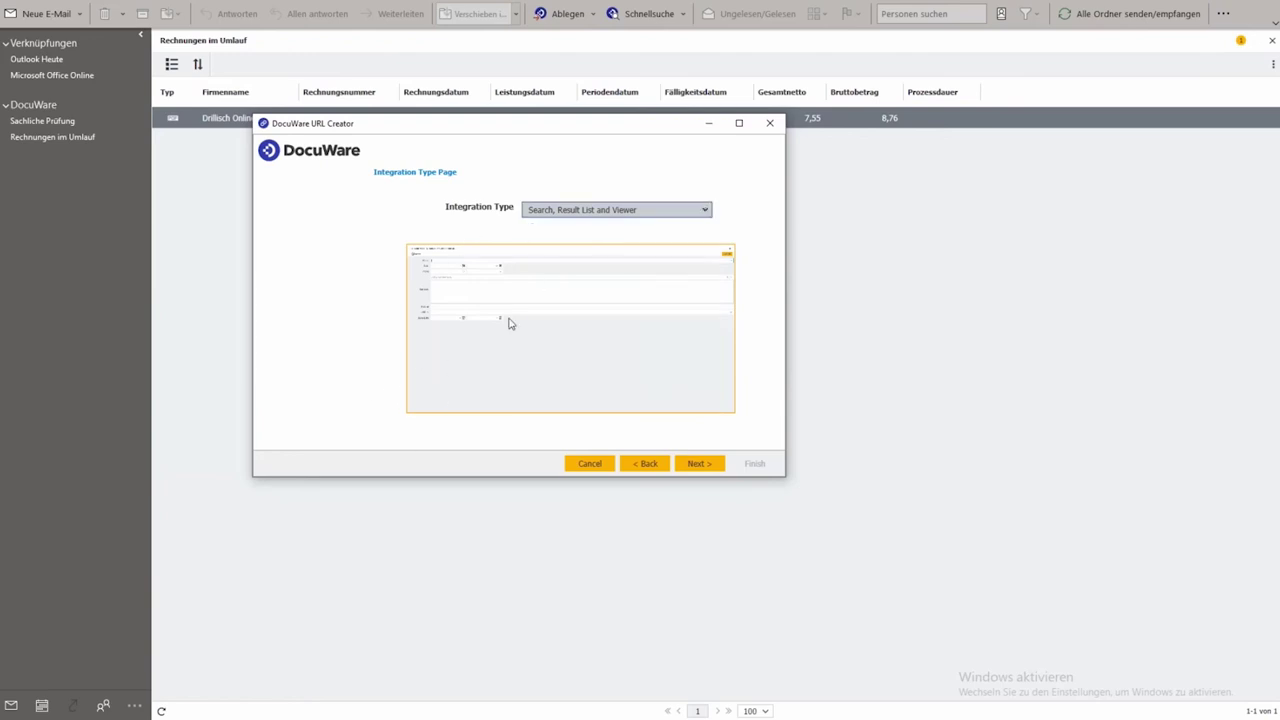
click(697, 464)
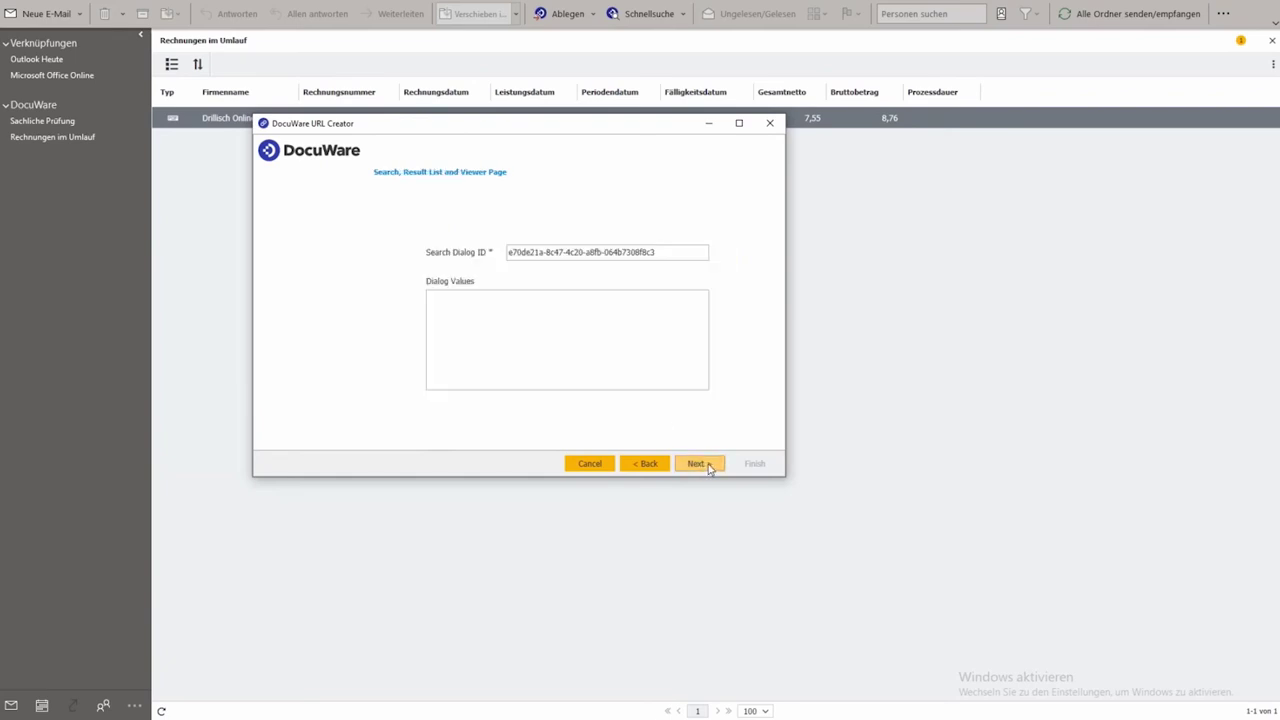
Step: Generate the URL from the pre-filled Search Dialog ID and open it to show the DP - Dokumentpool form
drag(649, 254, 490, 258)
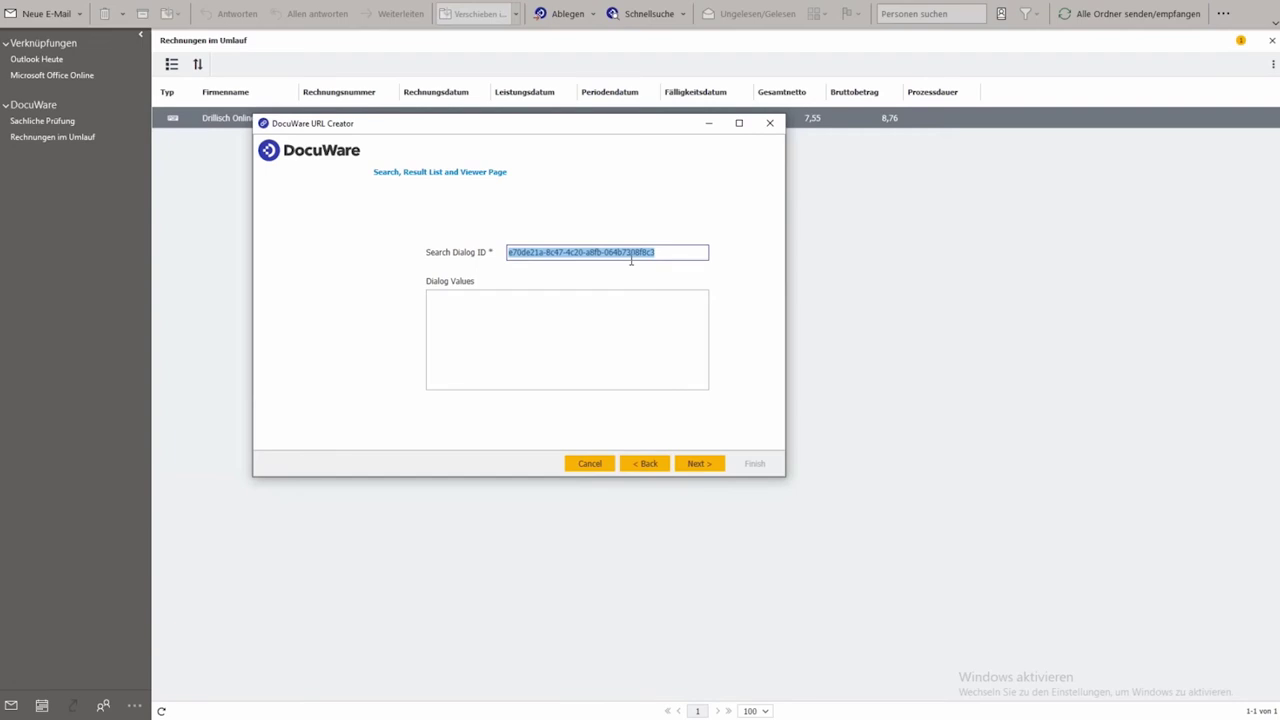
click(704, 465)
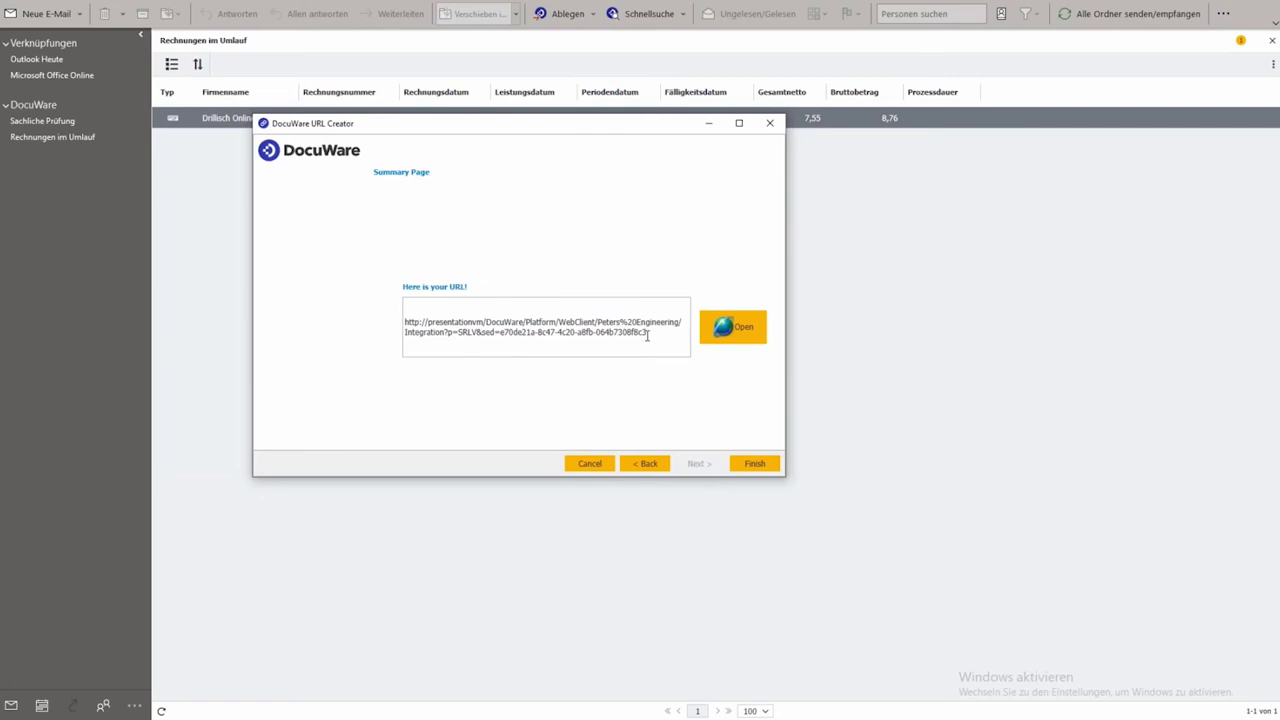
drag(650, 334, 371, 323)
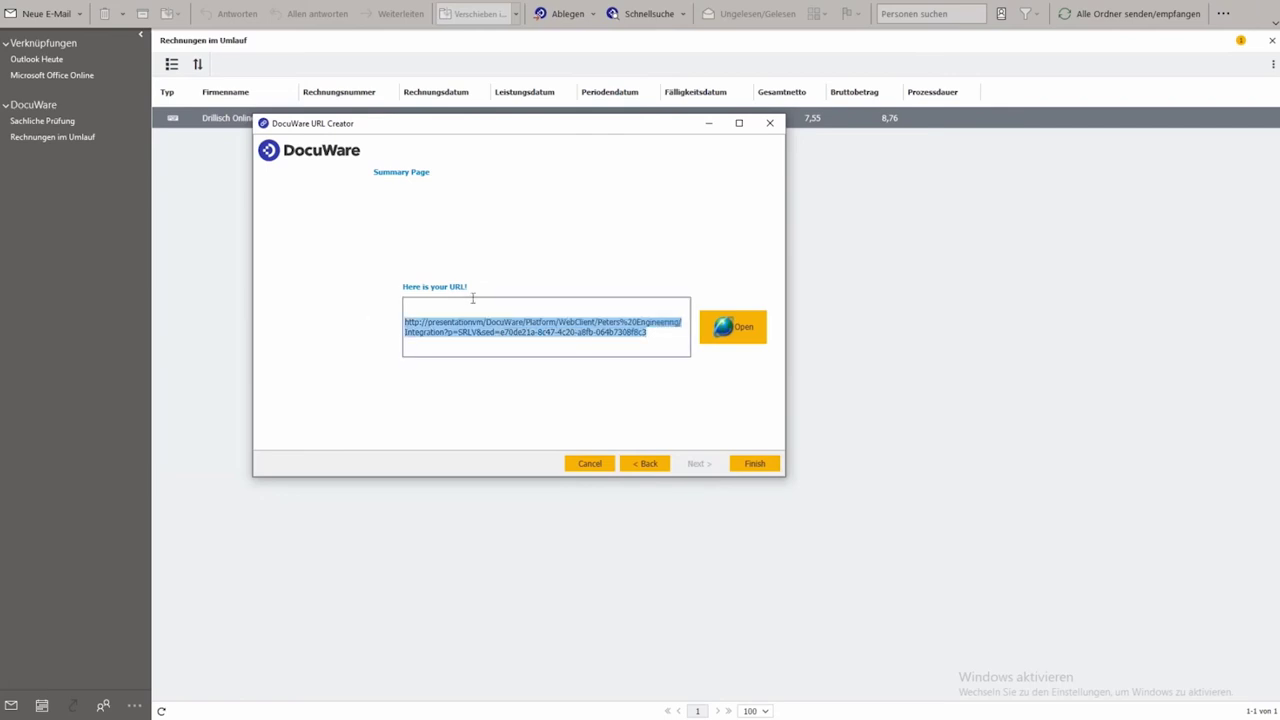
click(731, 333)
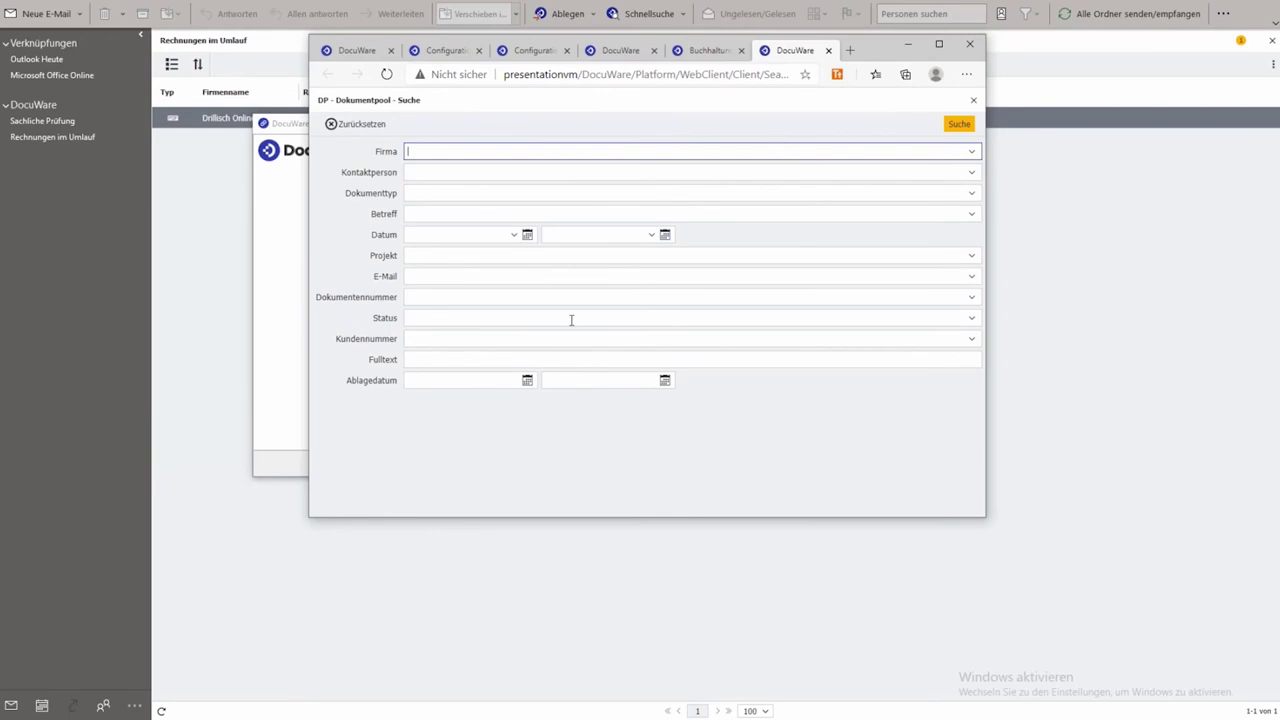
Step: Drag the desktop 'URL Integration - Suche DocuWare' shortcut into Outlook's DocuWare shortcut group
click(909, 45)
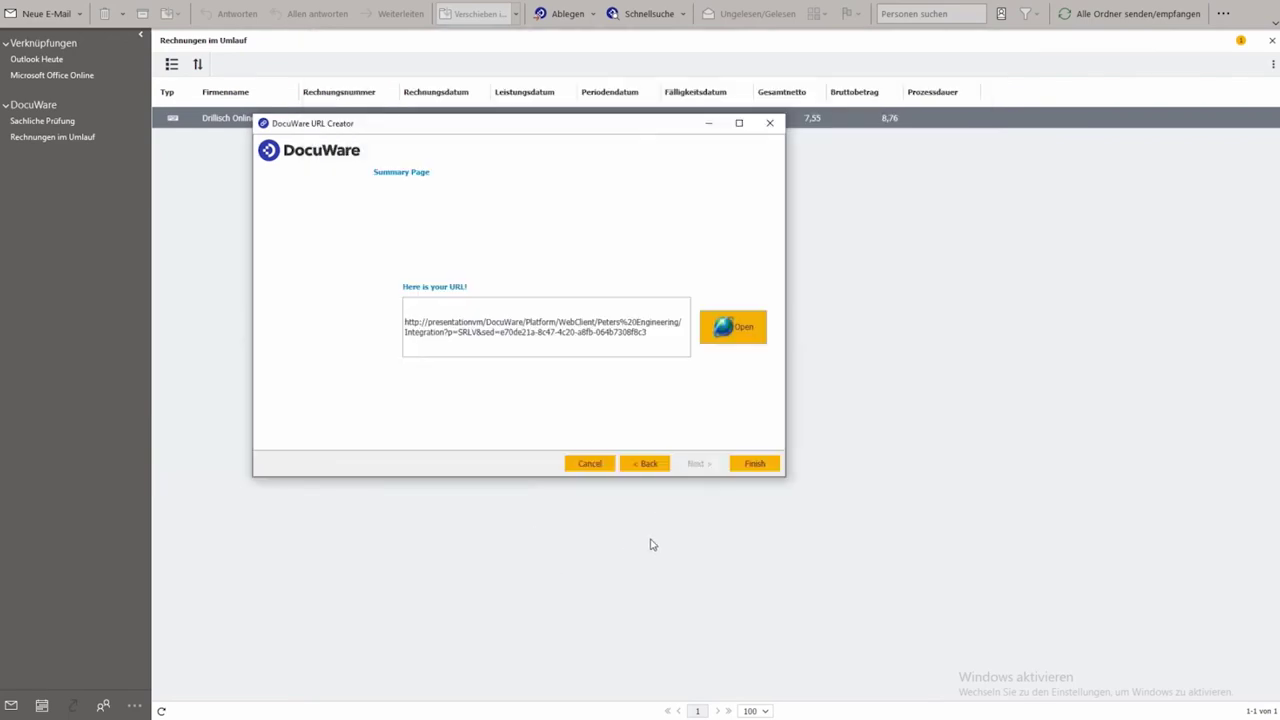
key(Escape)
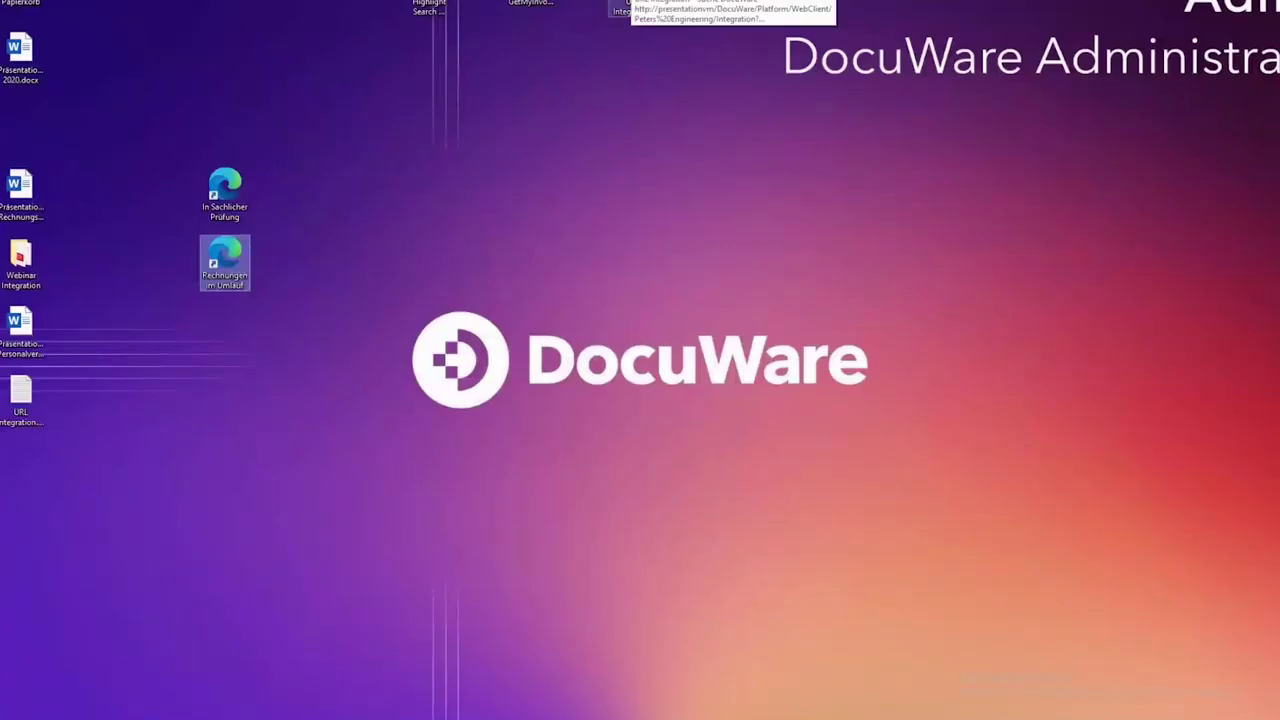
drag(632, 12, 438, 719)
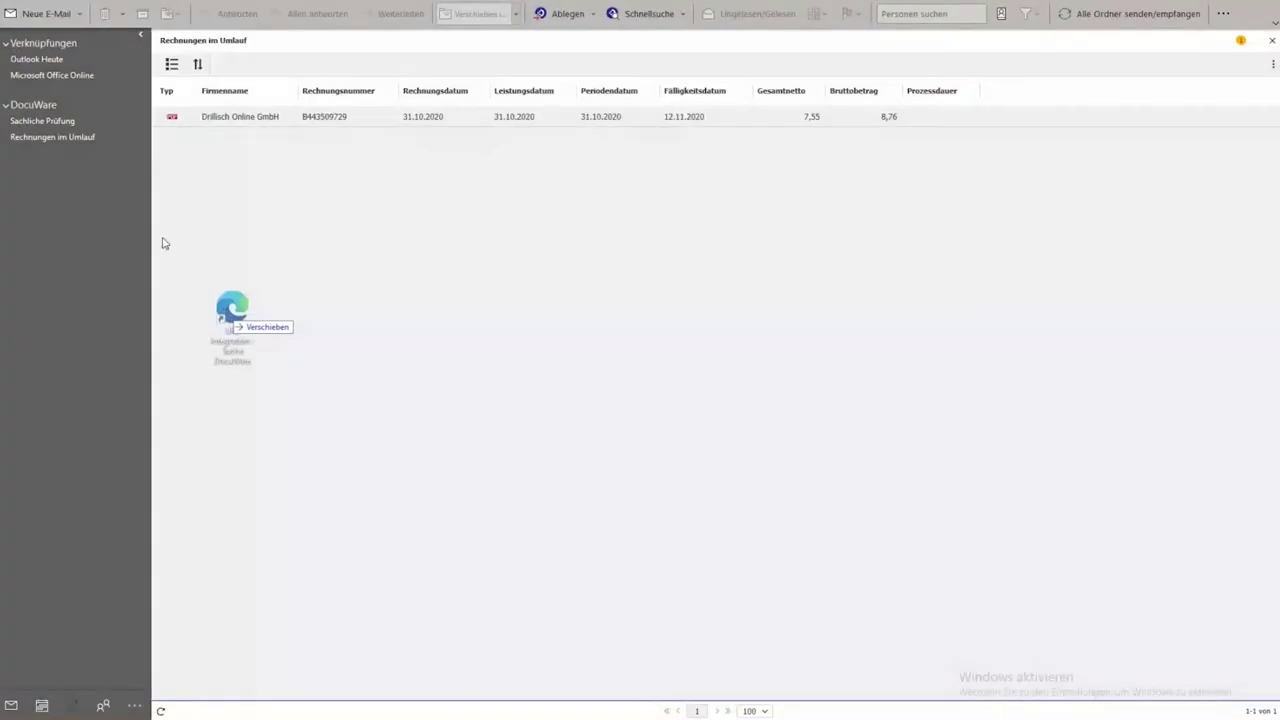
drag(234, 320, 42, 106)
Step: Rename the third DocuWare shortcut to 'Suche in DW' and open its empty DP - Dokumentpool form
right_click(61, 151)
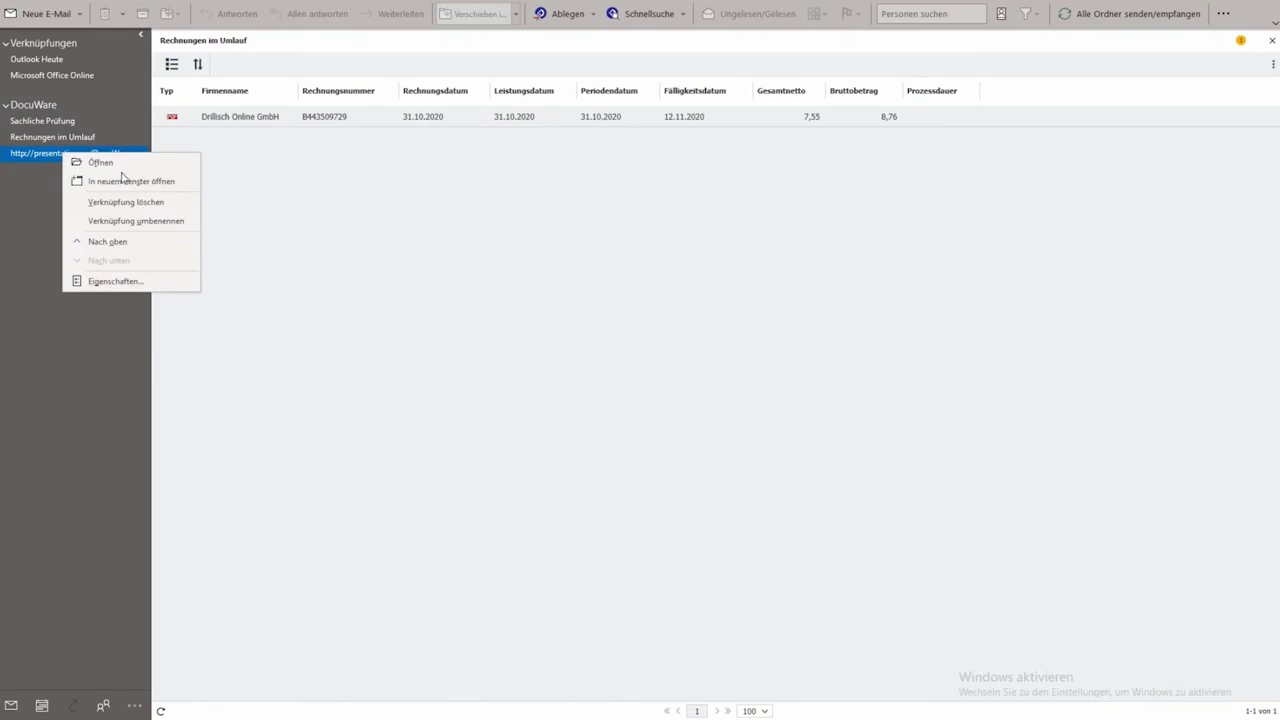
click(157, 222)
text(Suche in D)
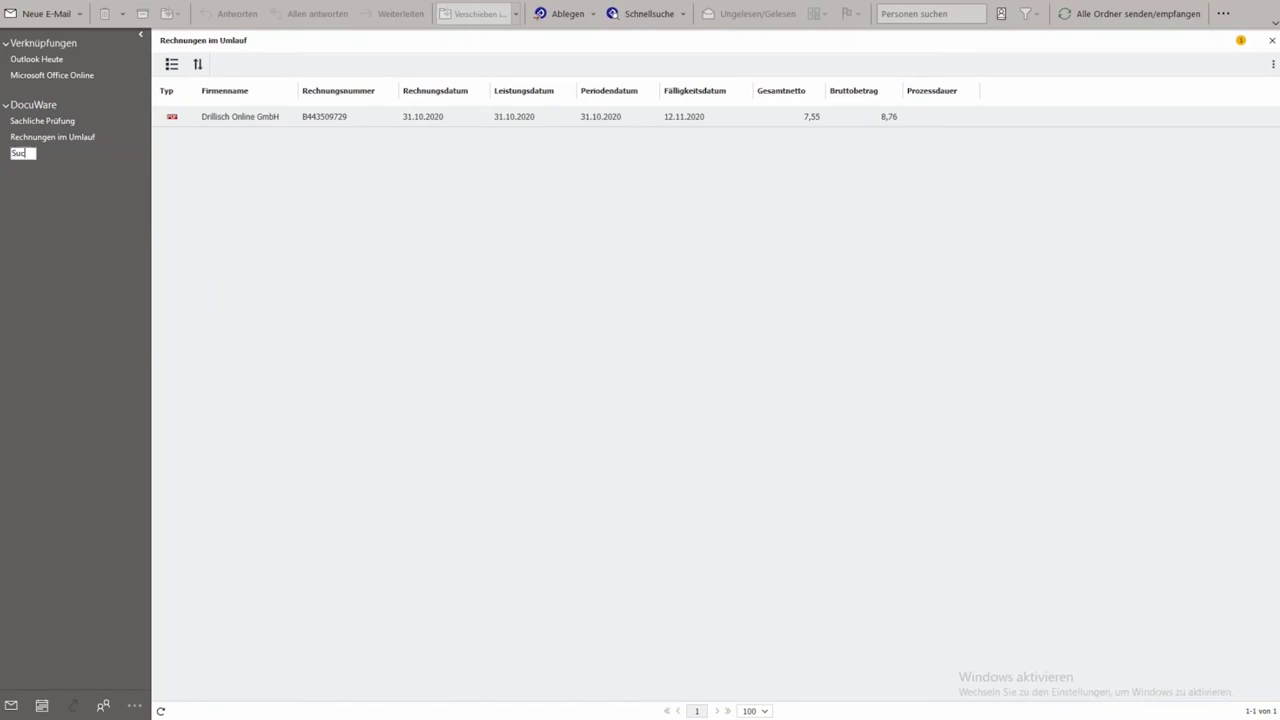
text(W)
key(Return)
click(44, 155)
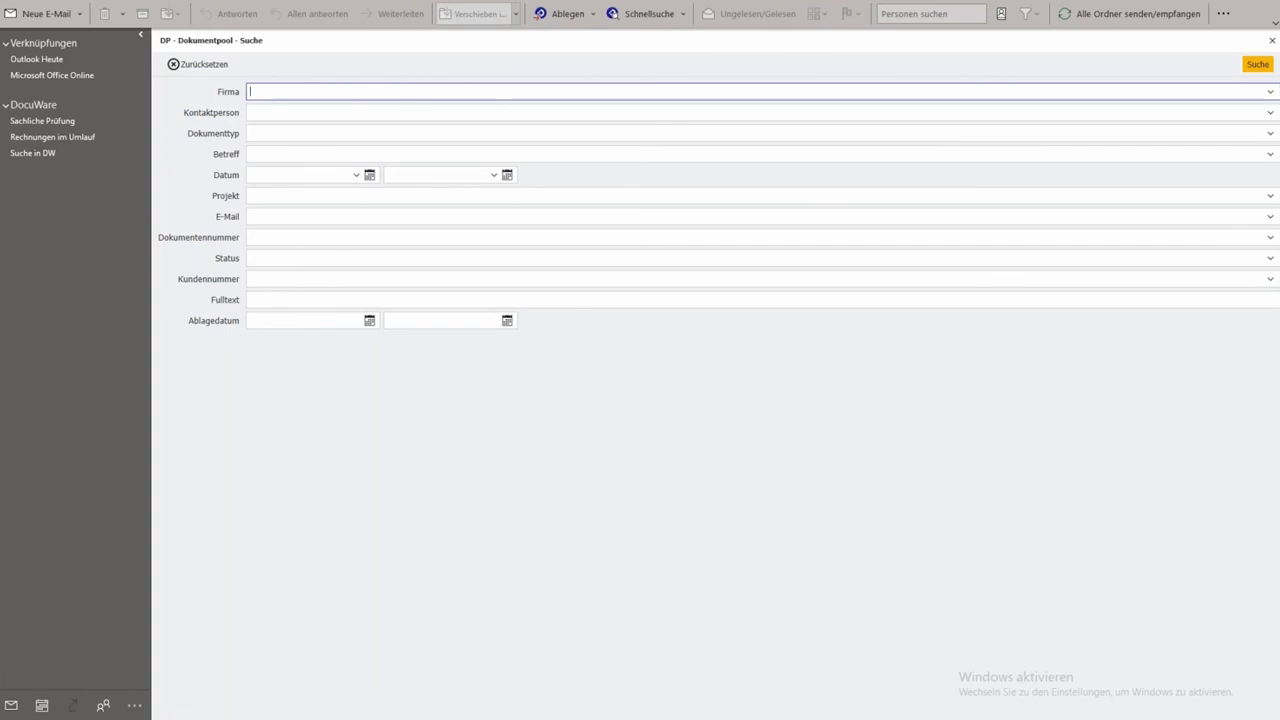
Step: Search with Firma 'Flying Tom Deutschland KG', picked from suggestions after typing 'fh', returning 11 documents
mouse_move(407, 718)
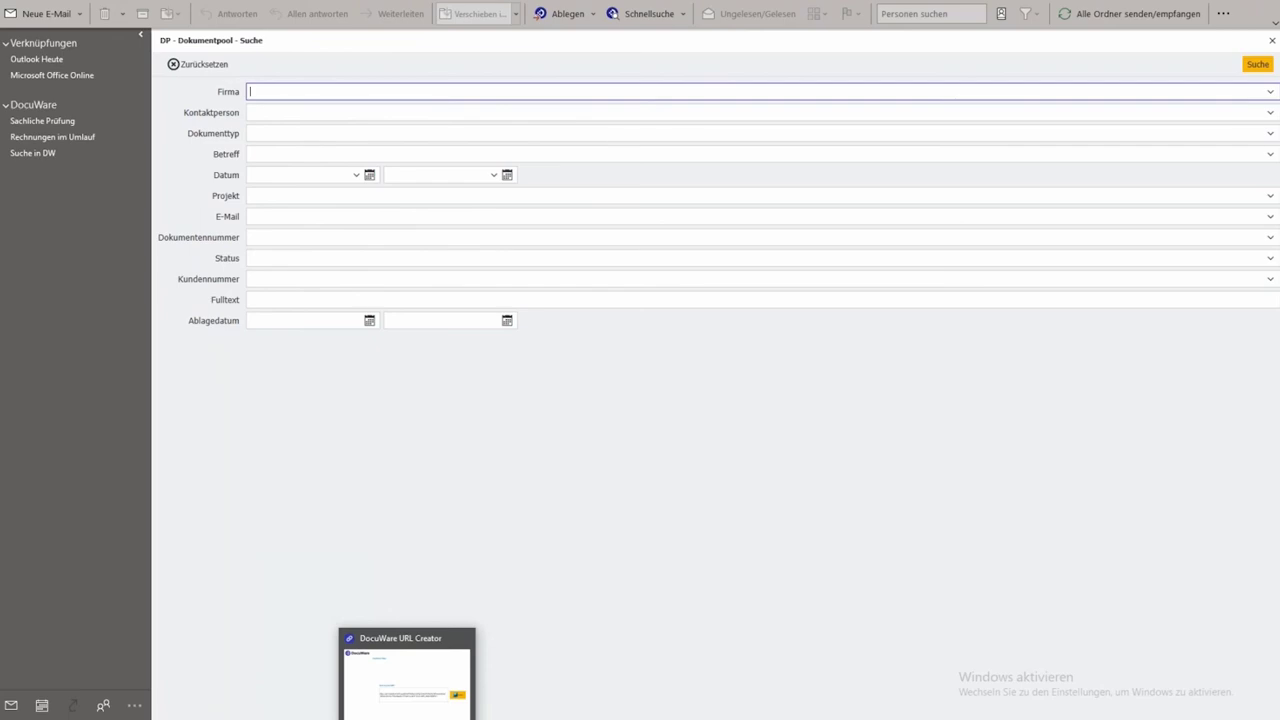
click(49, 138)
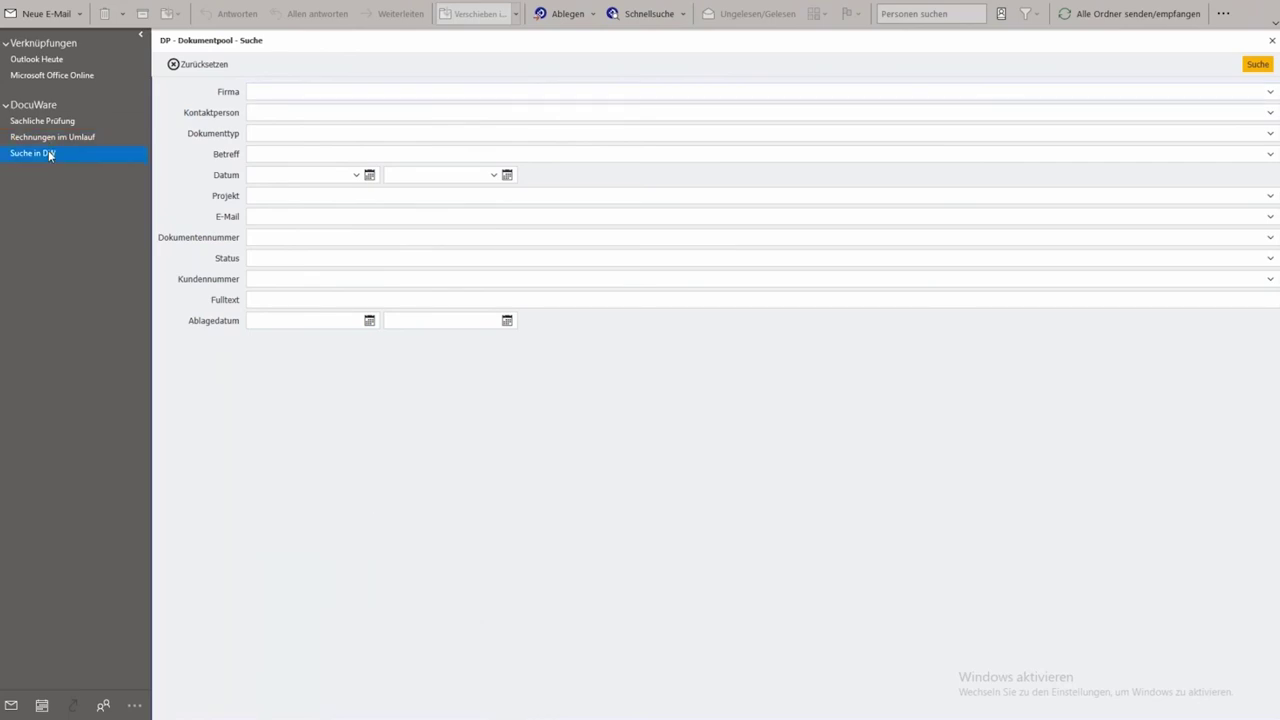
click(271, 92)
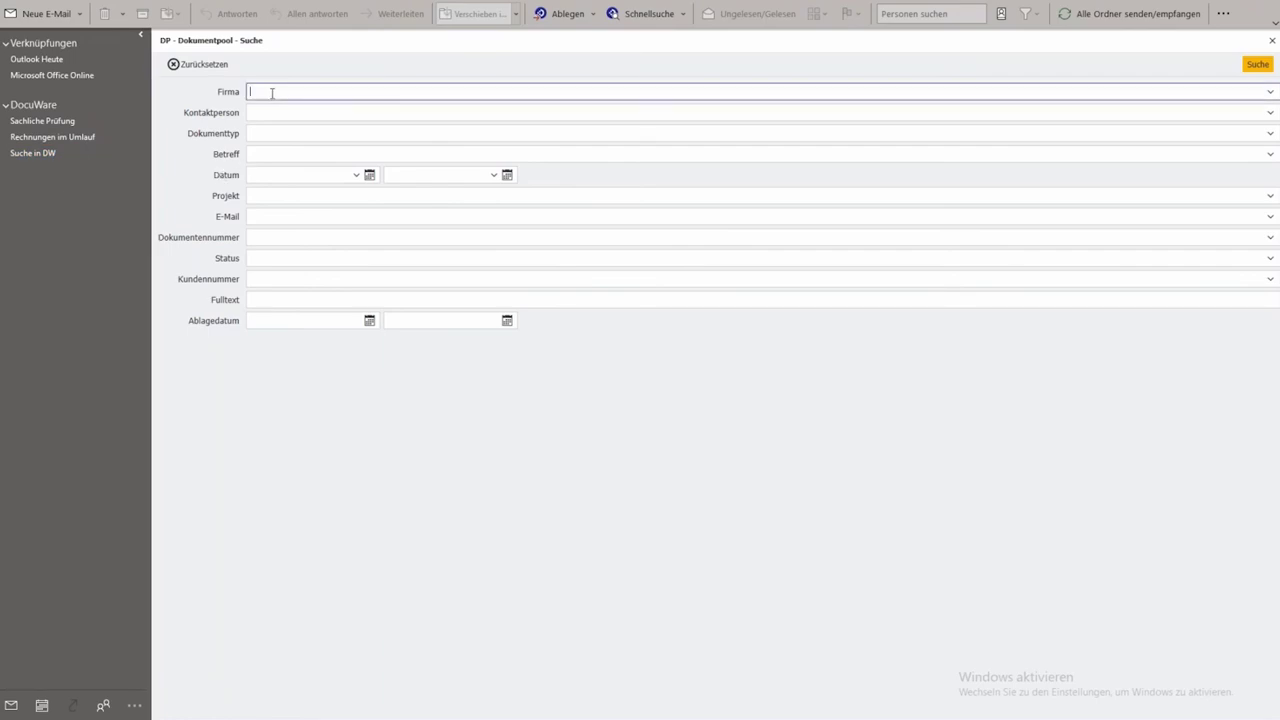
text(fh)
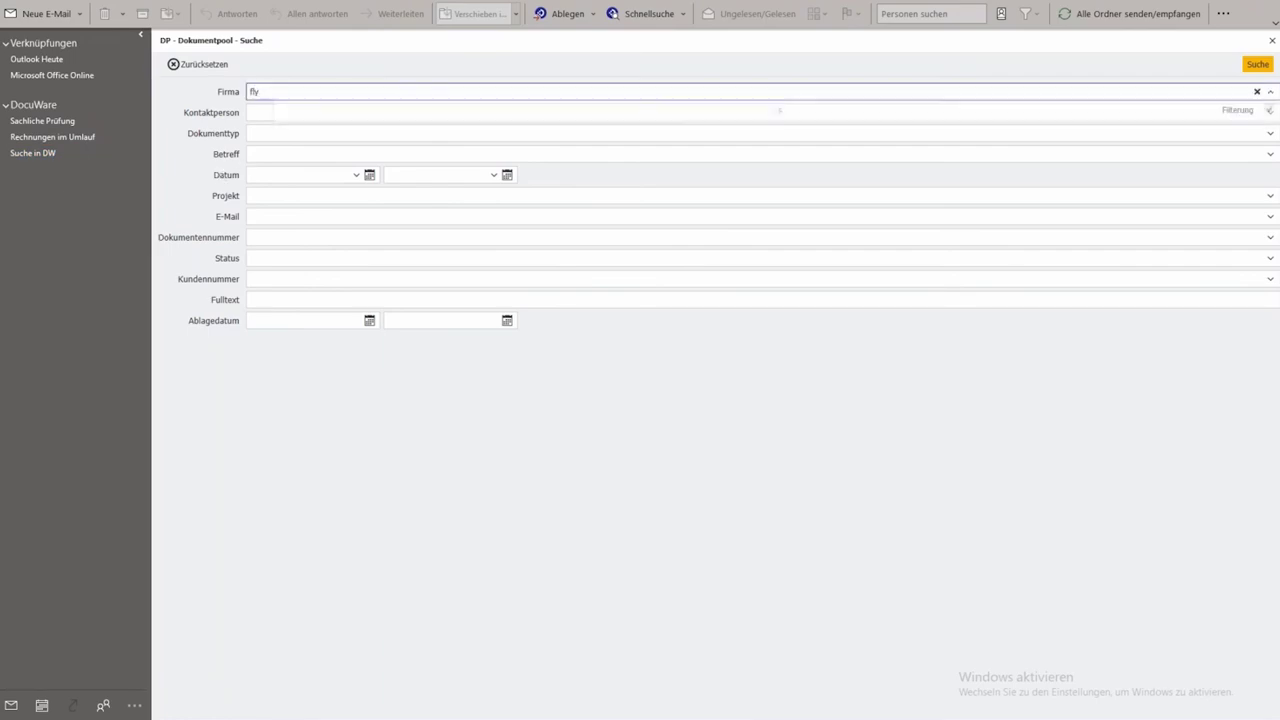
key(Return)
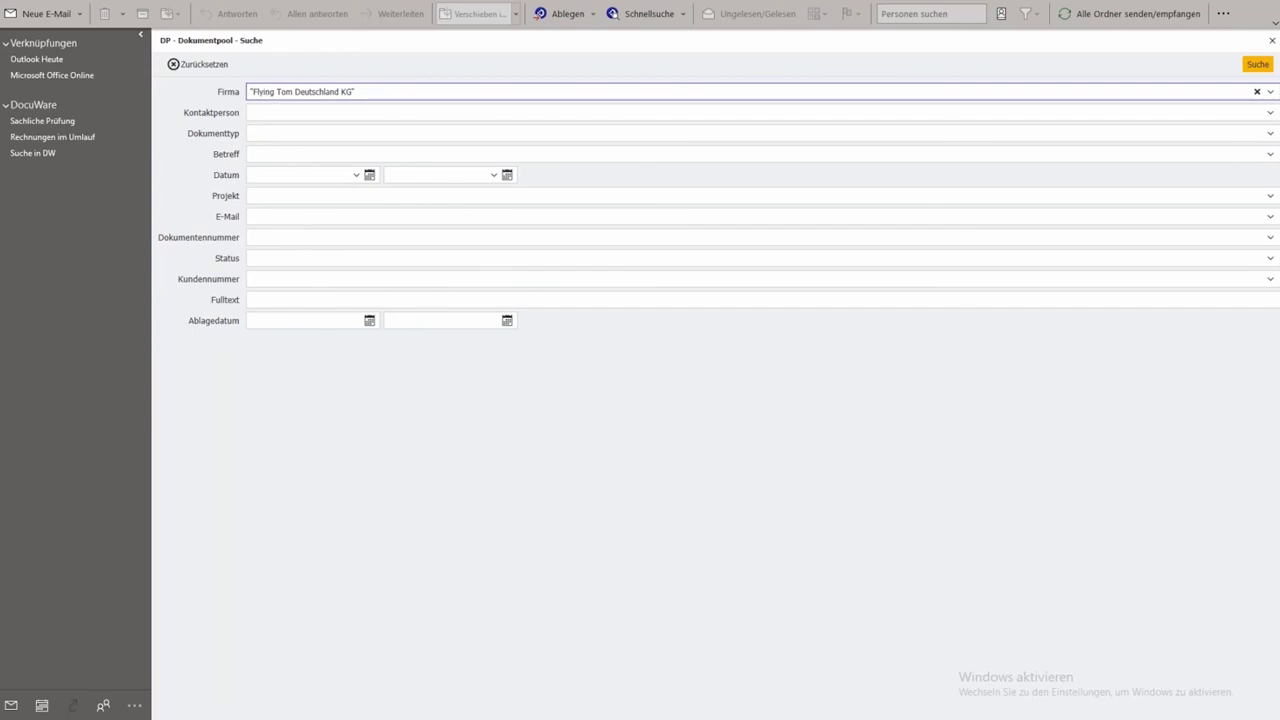
key(Return)
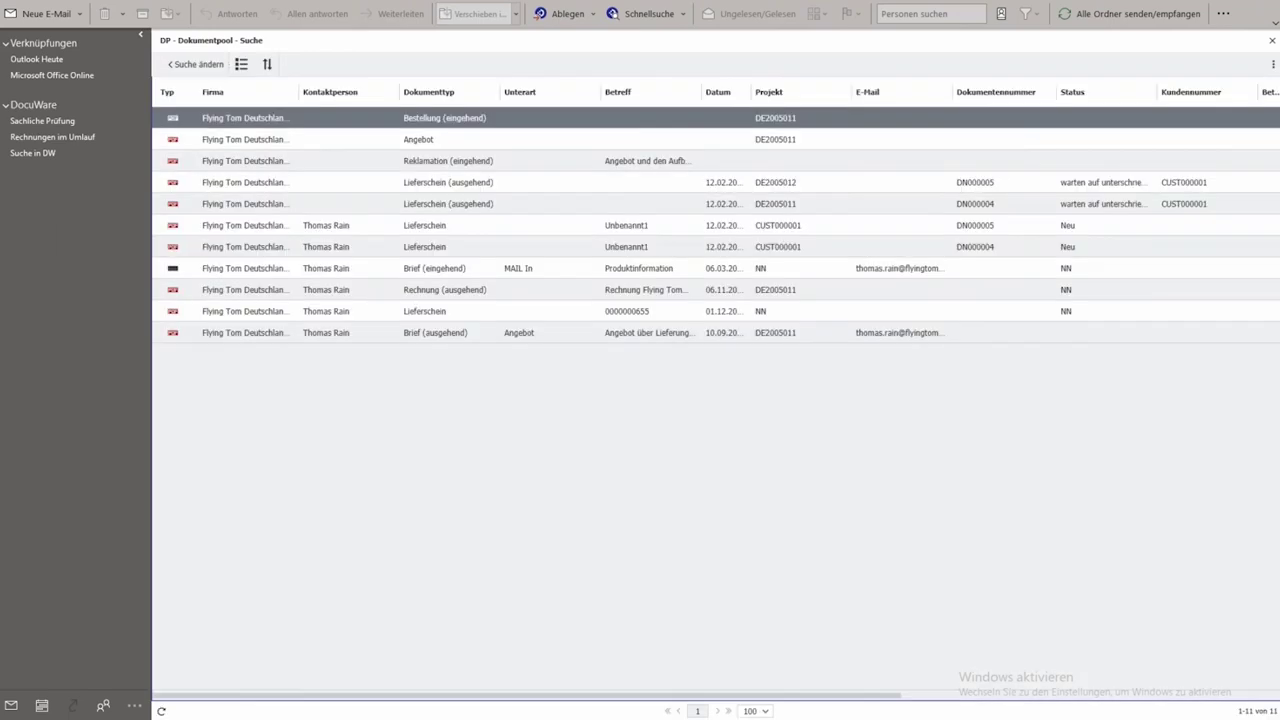
Step: Sort the 11 results by Dokumenttyp in descending order, leaving the Firma filter unapplied
right_click(273, 118)
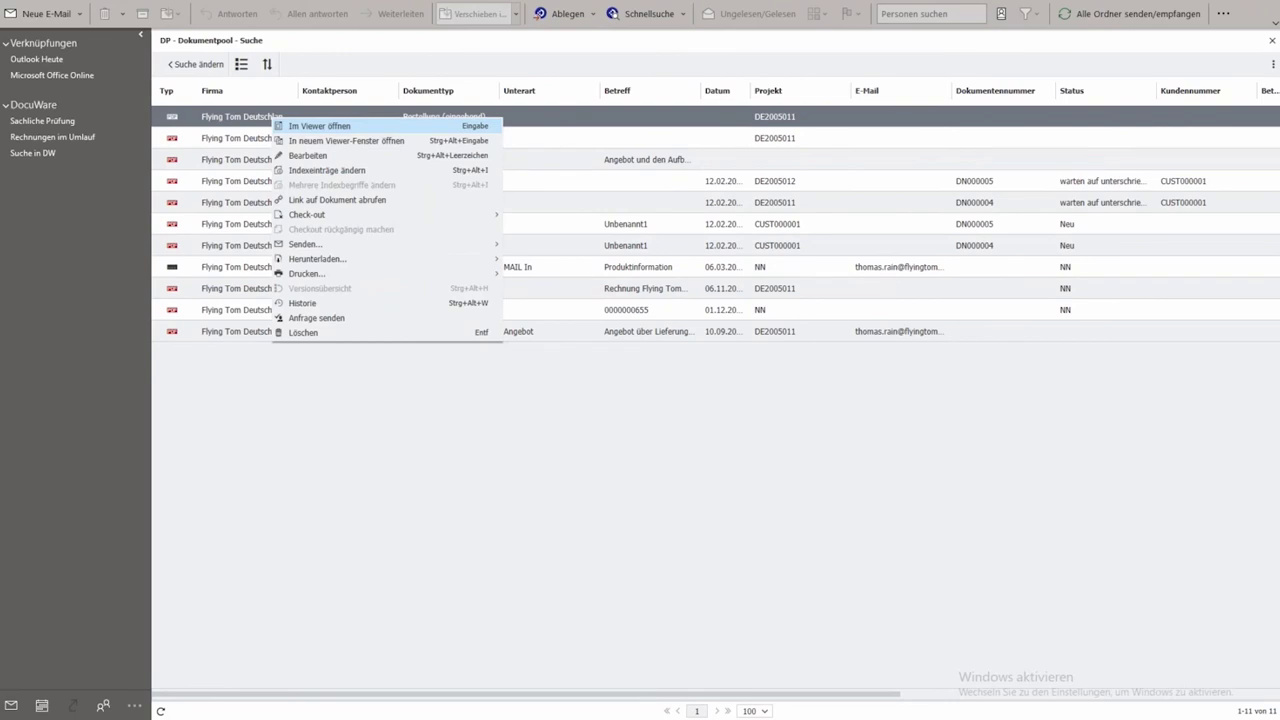
click(284, 91)
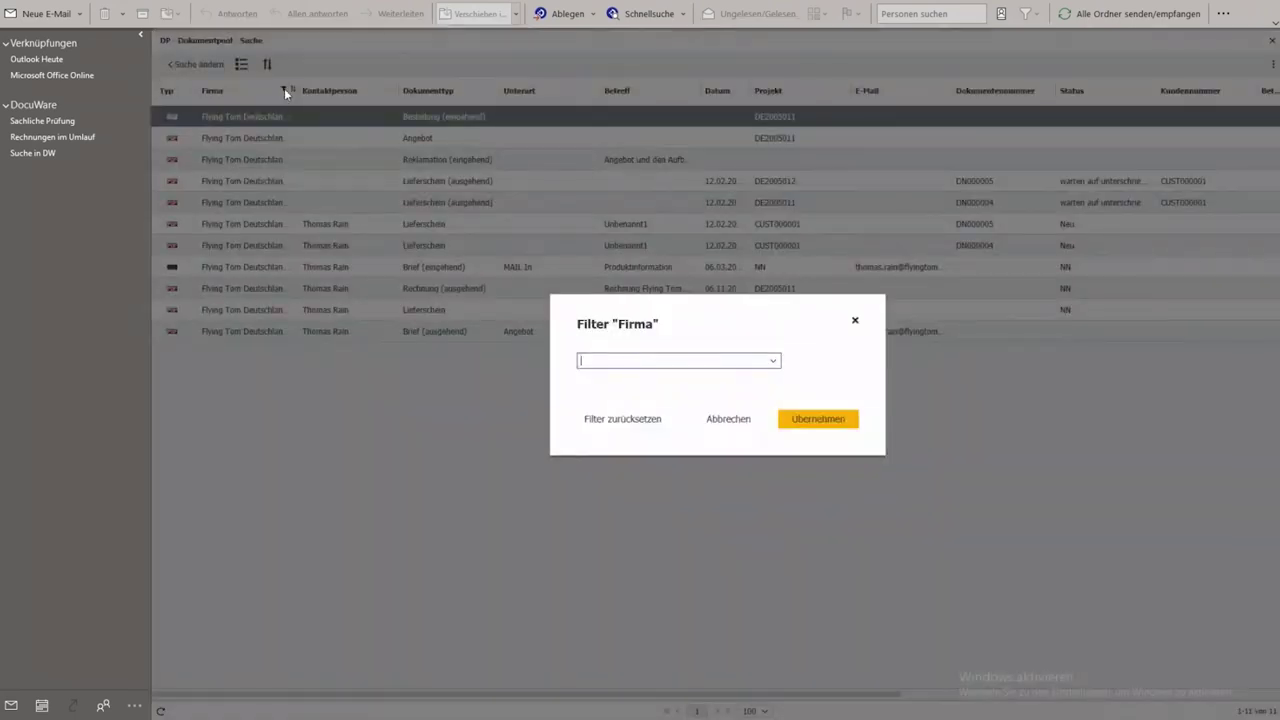
click(708, 419)
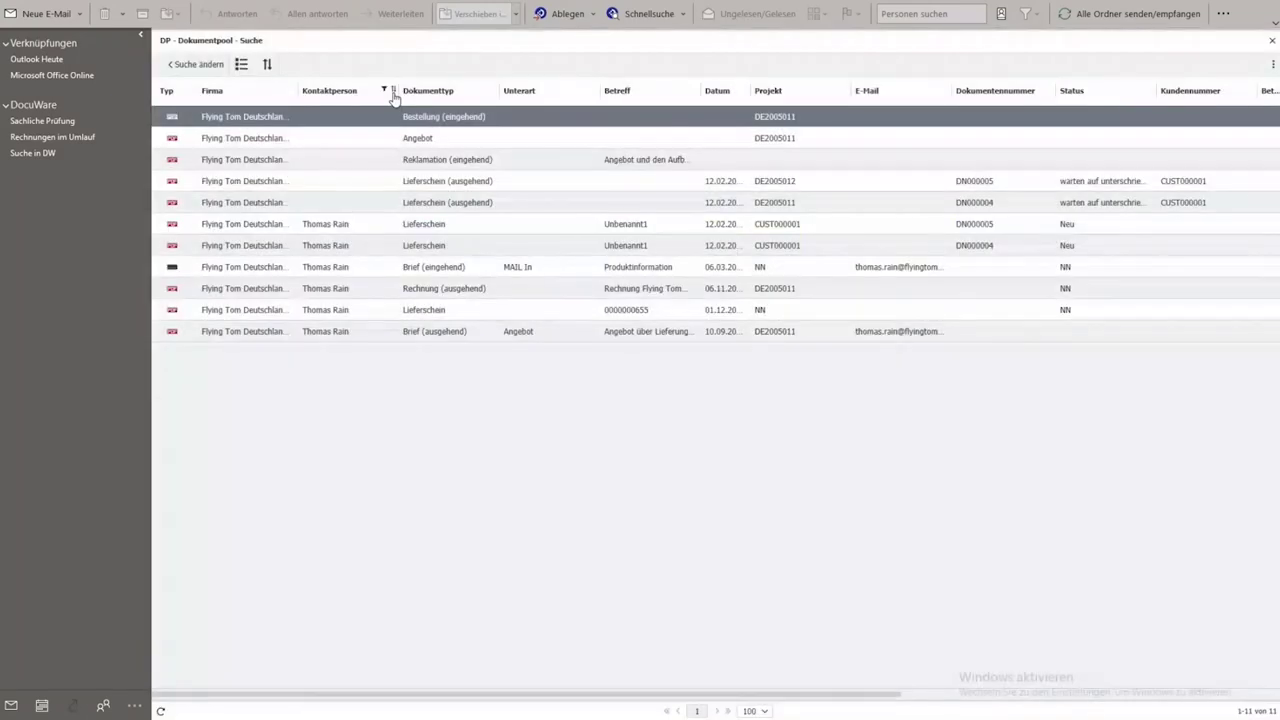
click(495, 92)
click(495, 92)
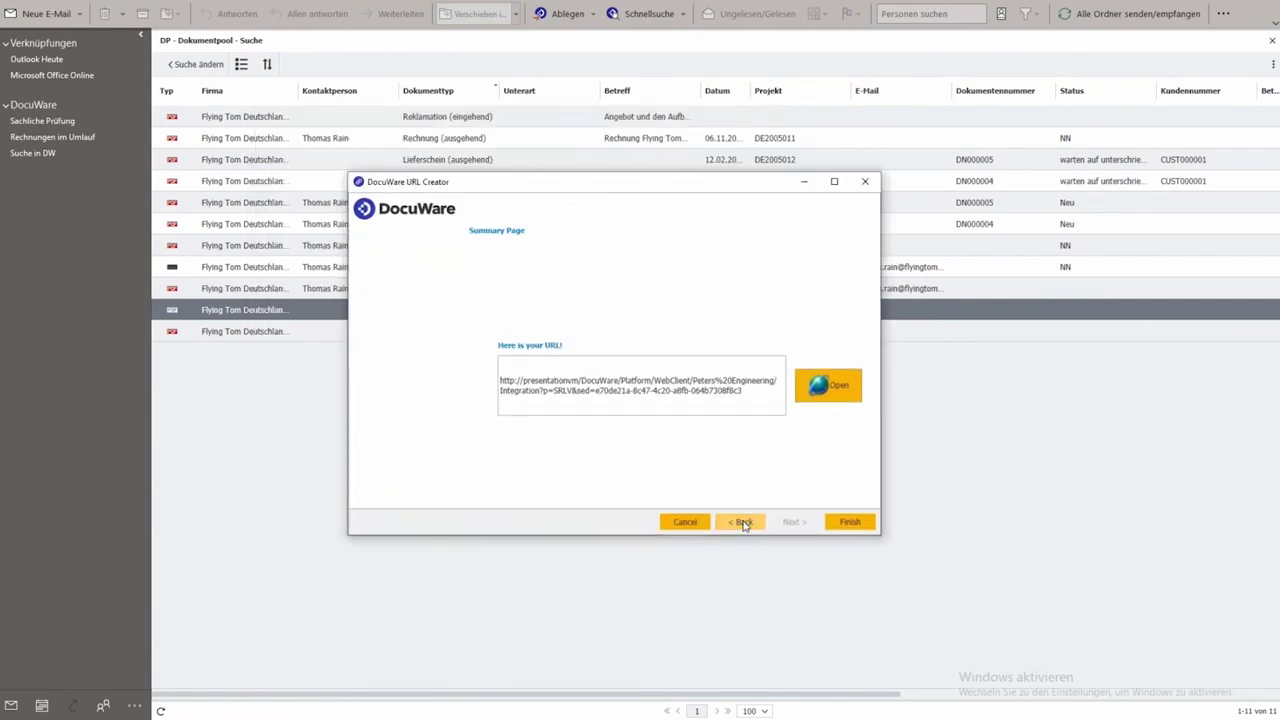
Step: Step the URL Creator back one page, then select the Reklamation (eingehend) document in the results
click(741, 523)
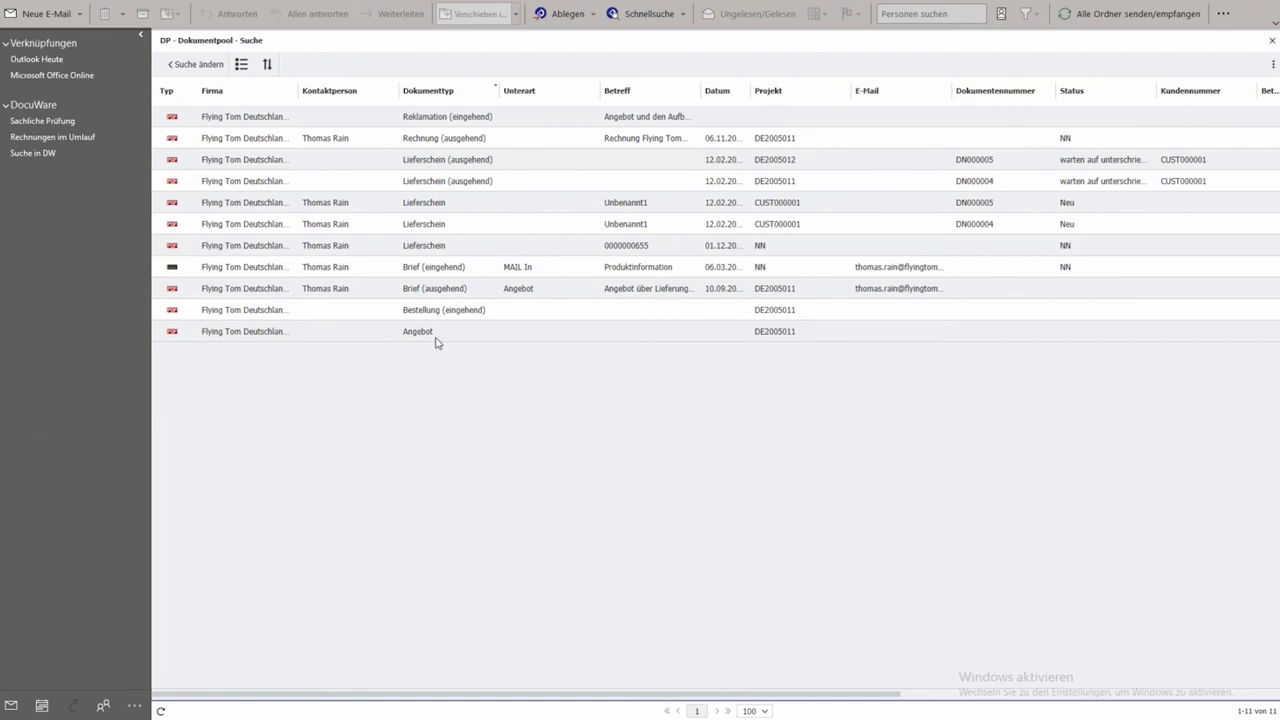
click(652, 117)
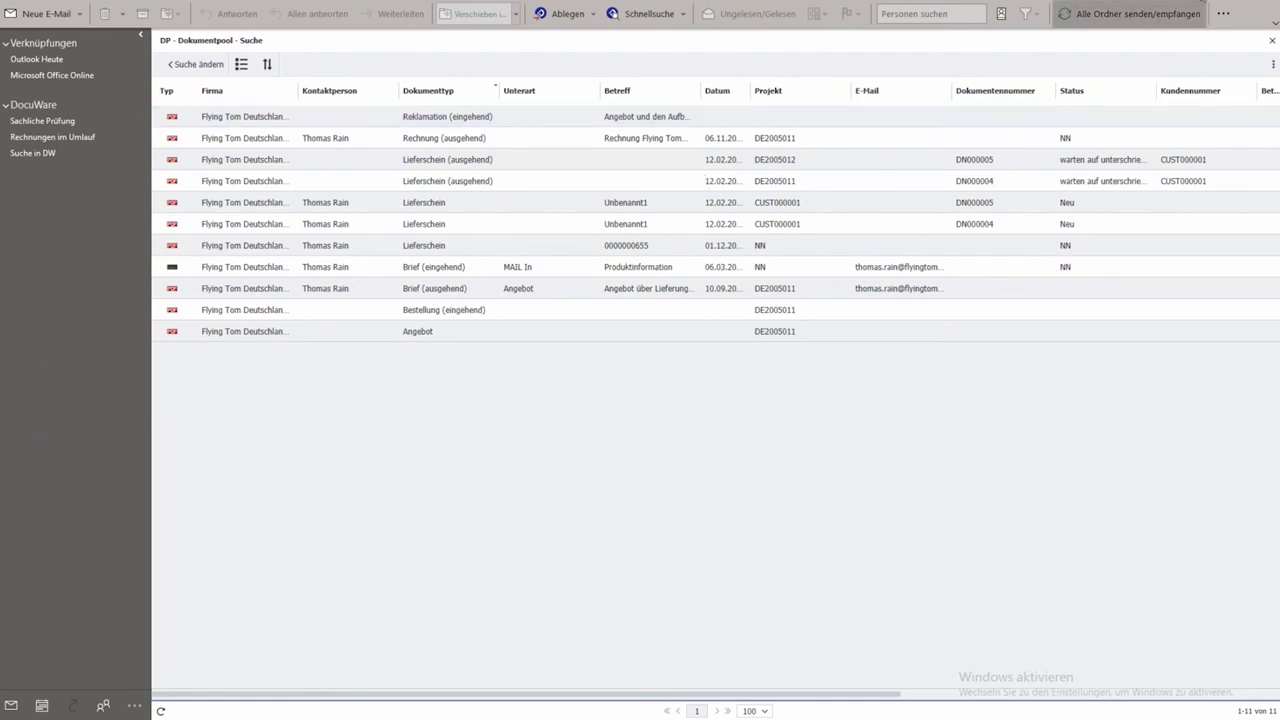
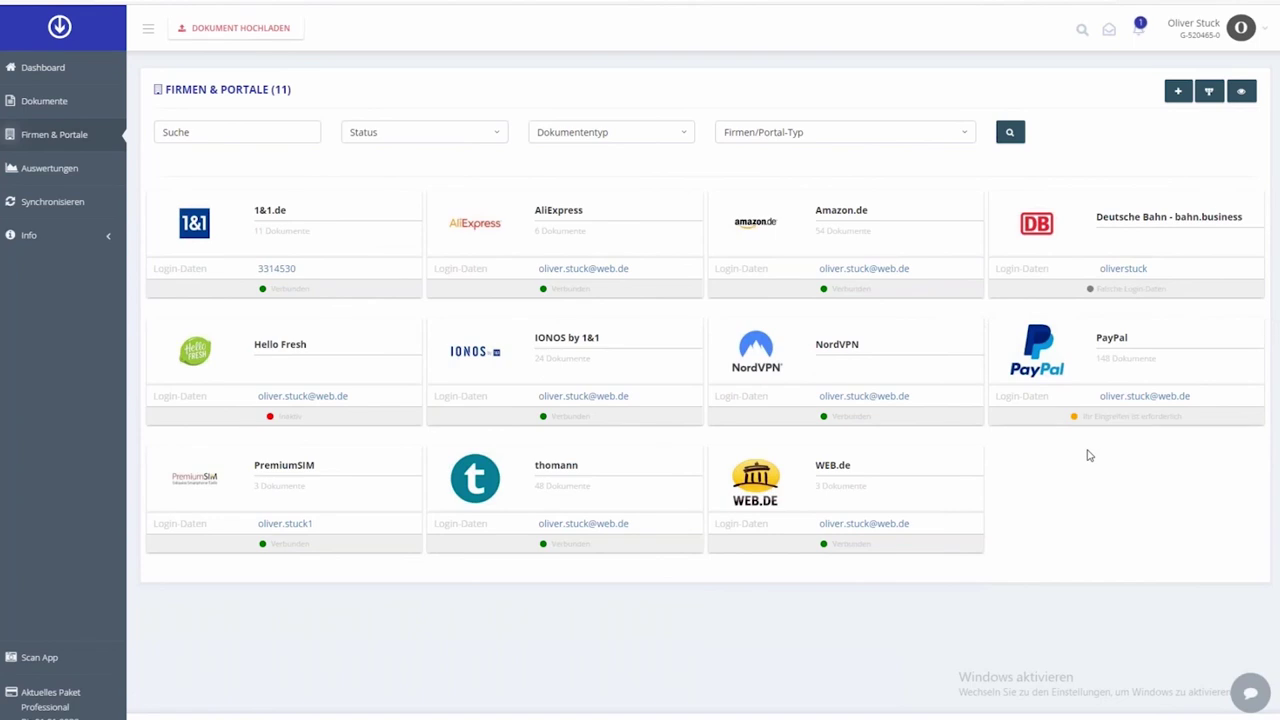
Step: Browse the Alle Portale list in the Neues Portal dialog without adding one, then go to Synchronisieren
click(286, 134)
click(1178, 92)
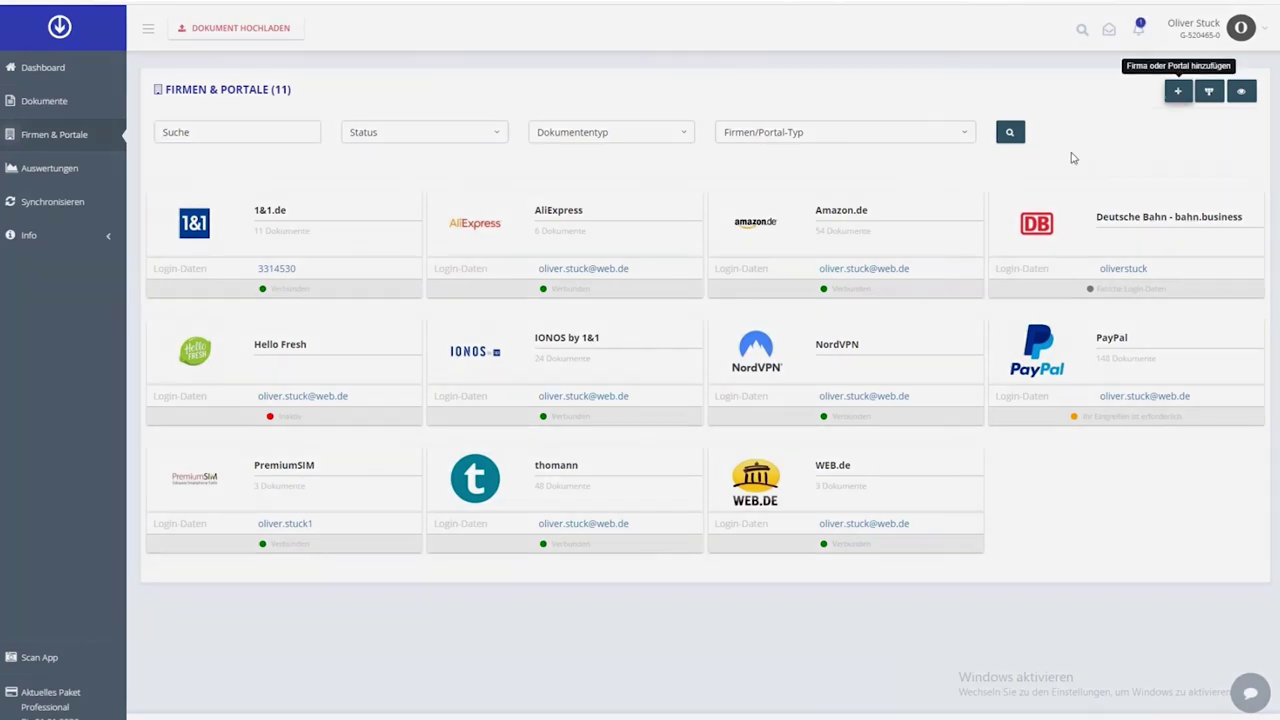
key(Return)
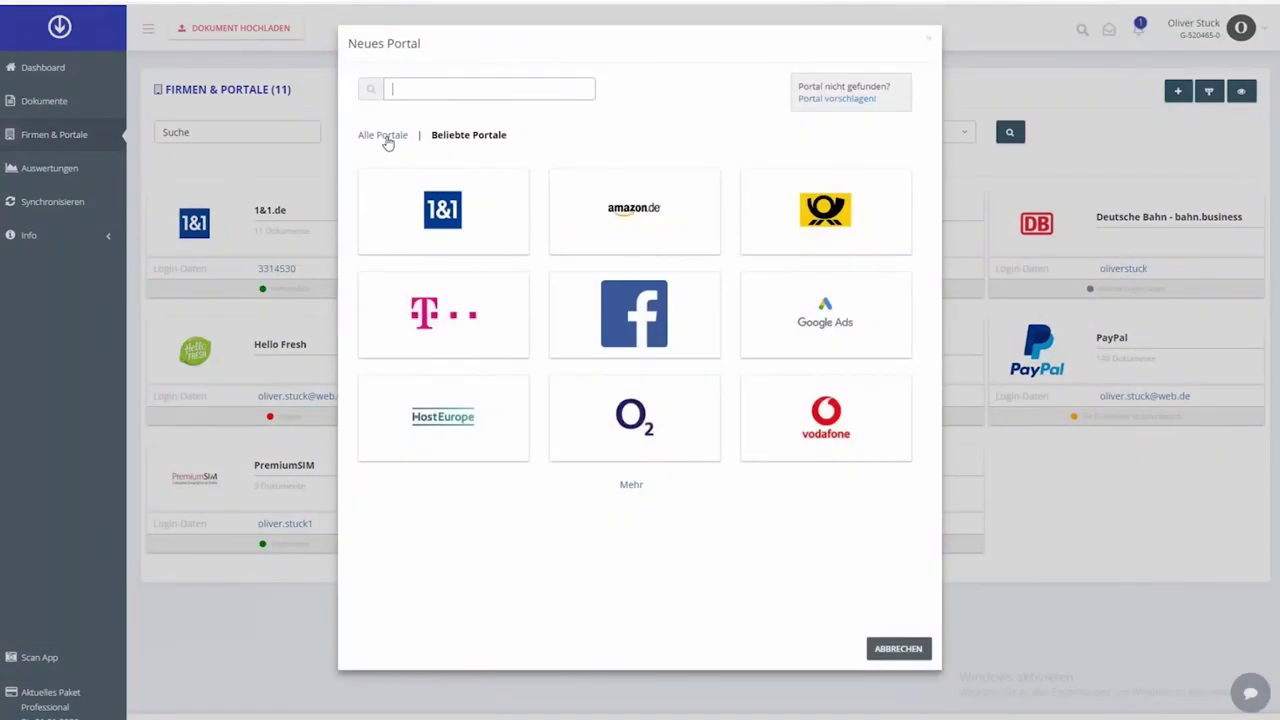
click(386, 136)
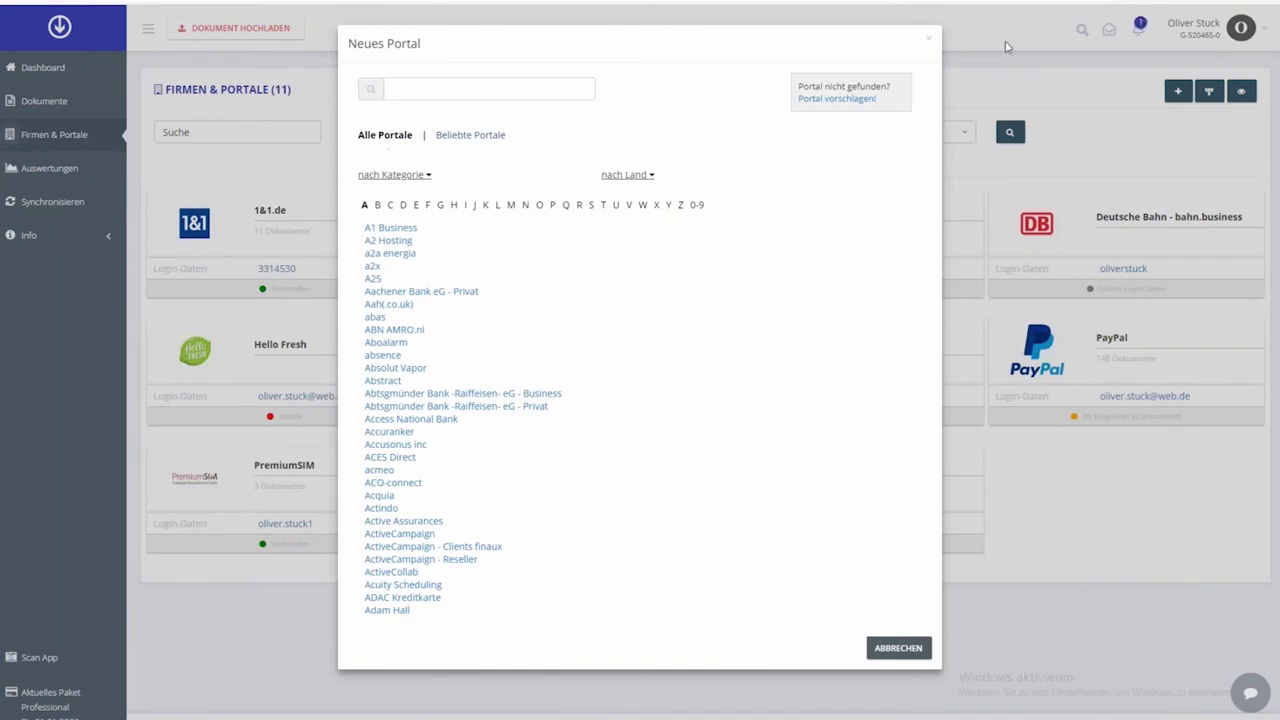
click(928, 38)
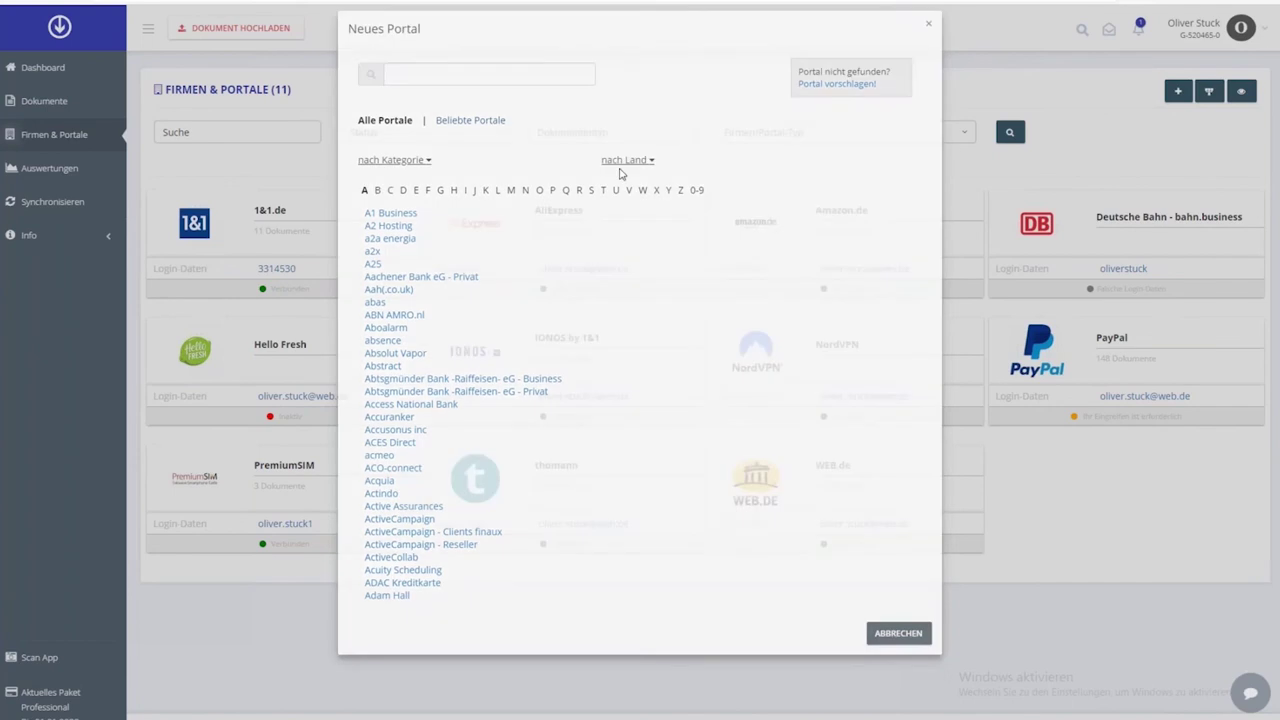
click(291, 250)
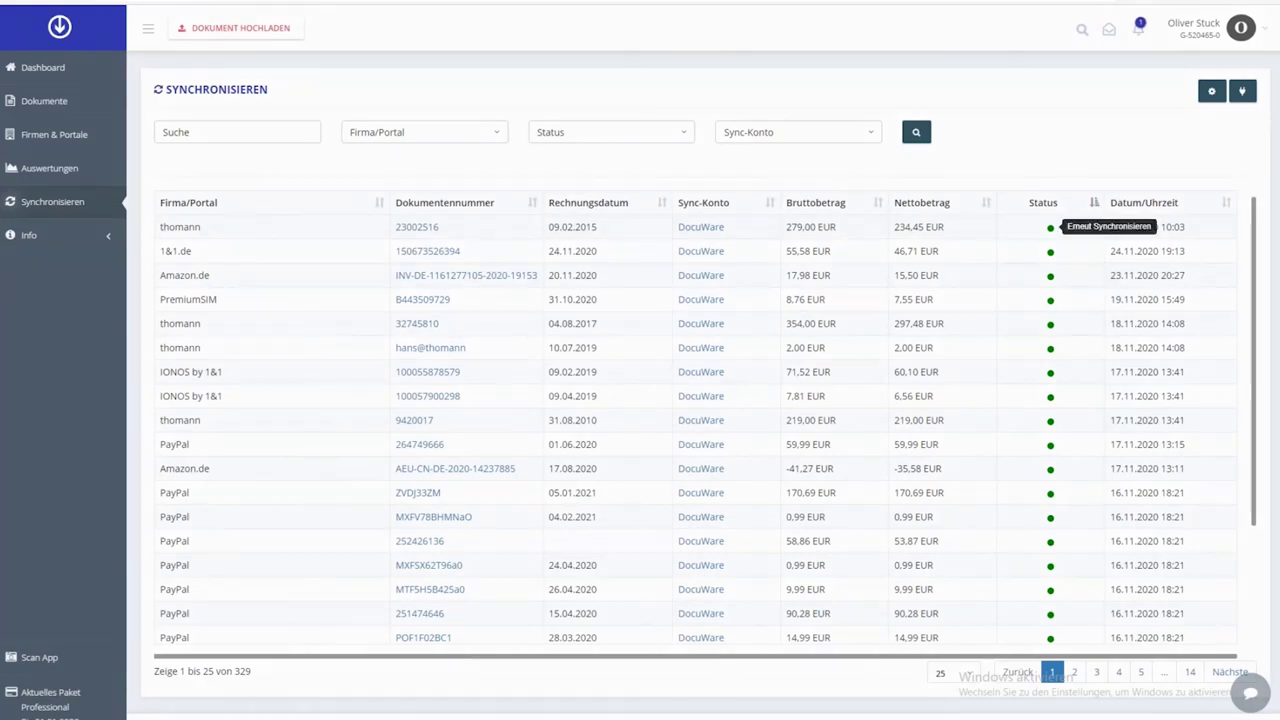
click(1050, 227)
click(776, 80)
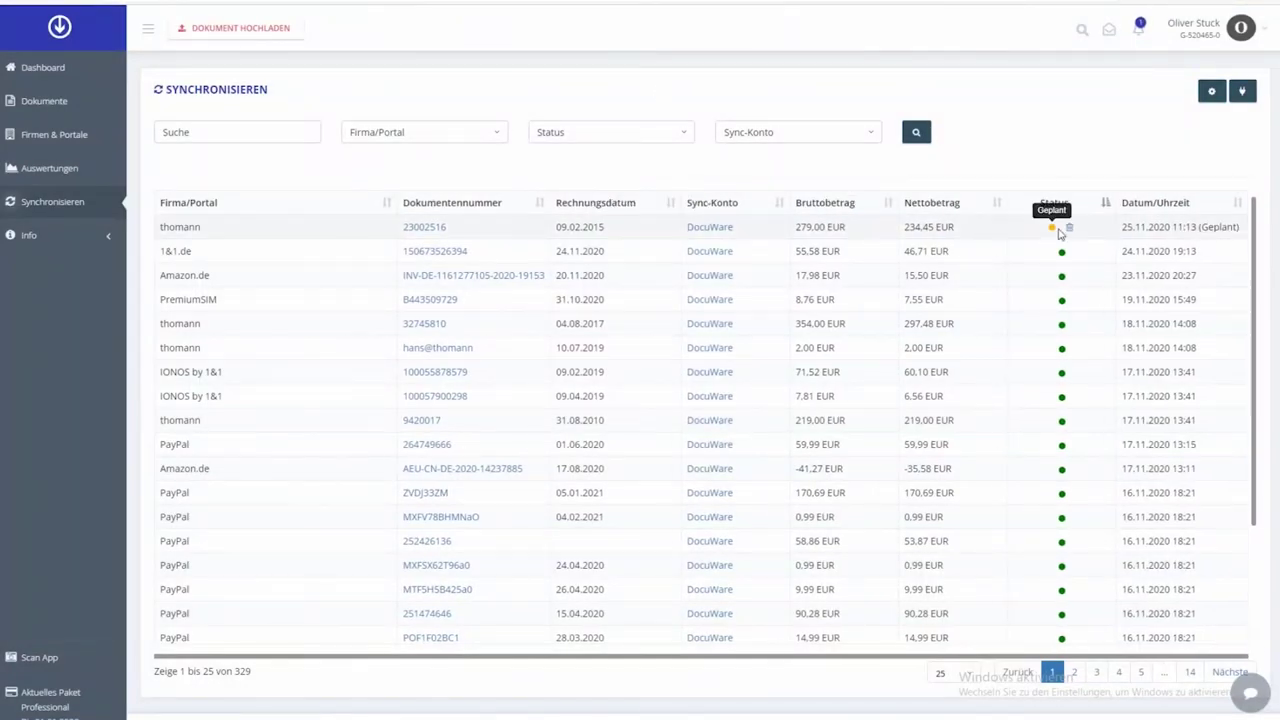
click(1062, 254)
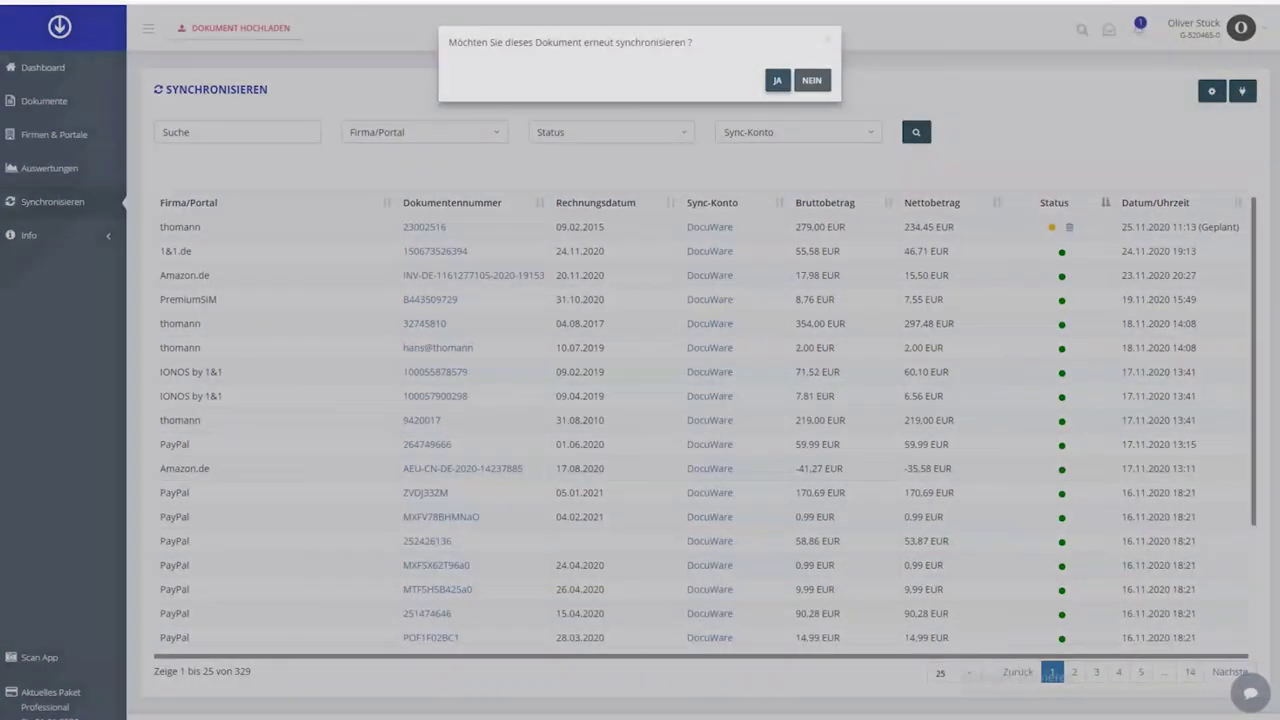
click(777, 80)
click(1062, 276)
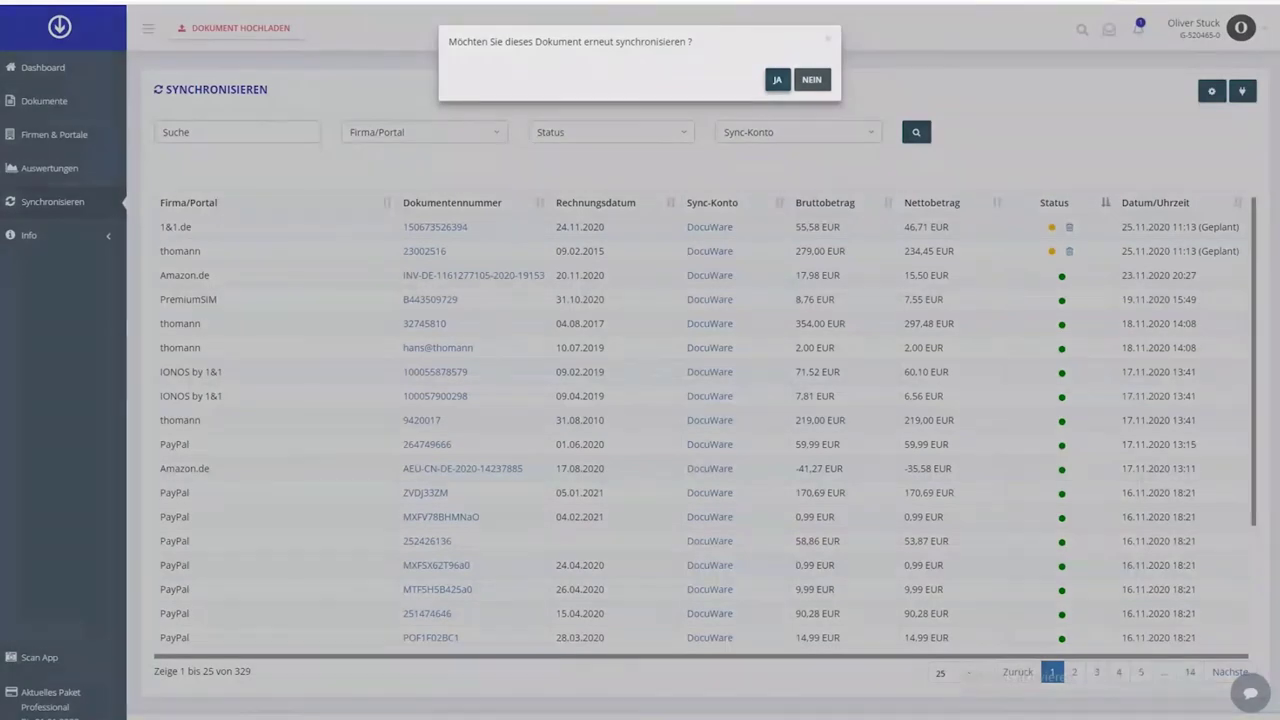
click(777, 80)
click(1050, 301)
click(779, 80)
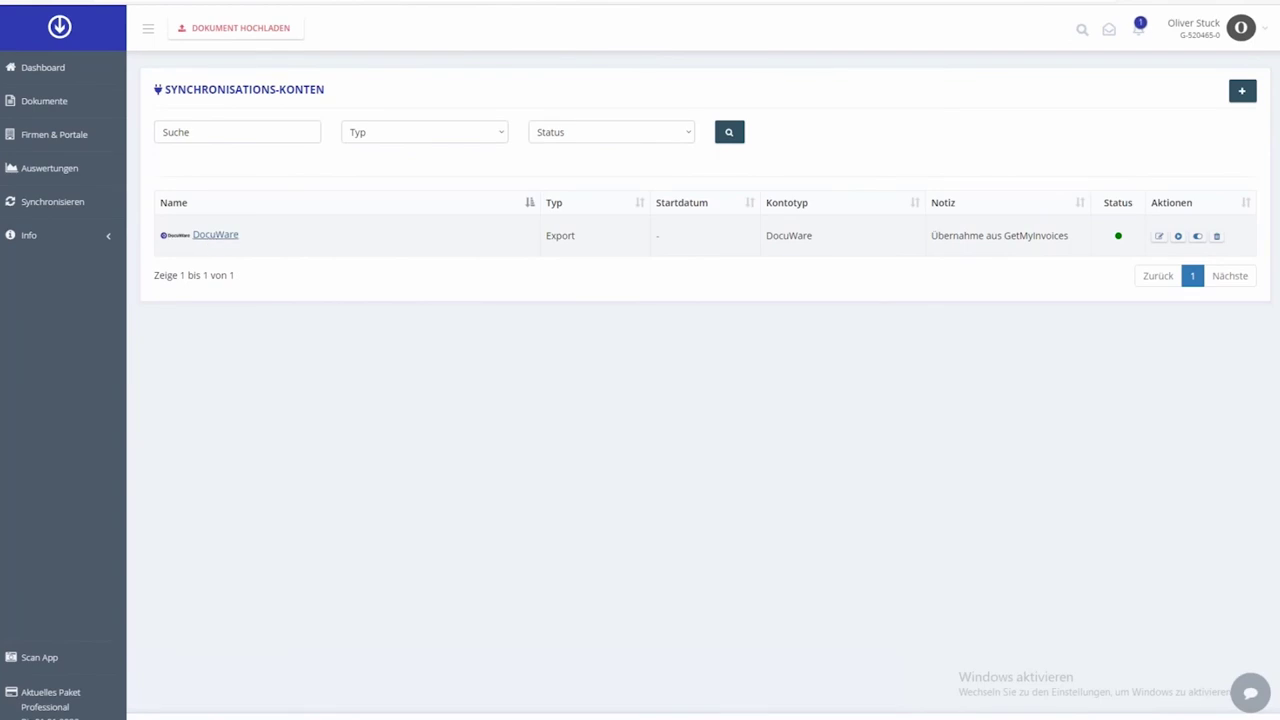
Step: Open the DocuWare export account's edit settings from the Synchronisations-Konten list
click(214, 238)
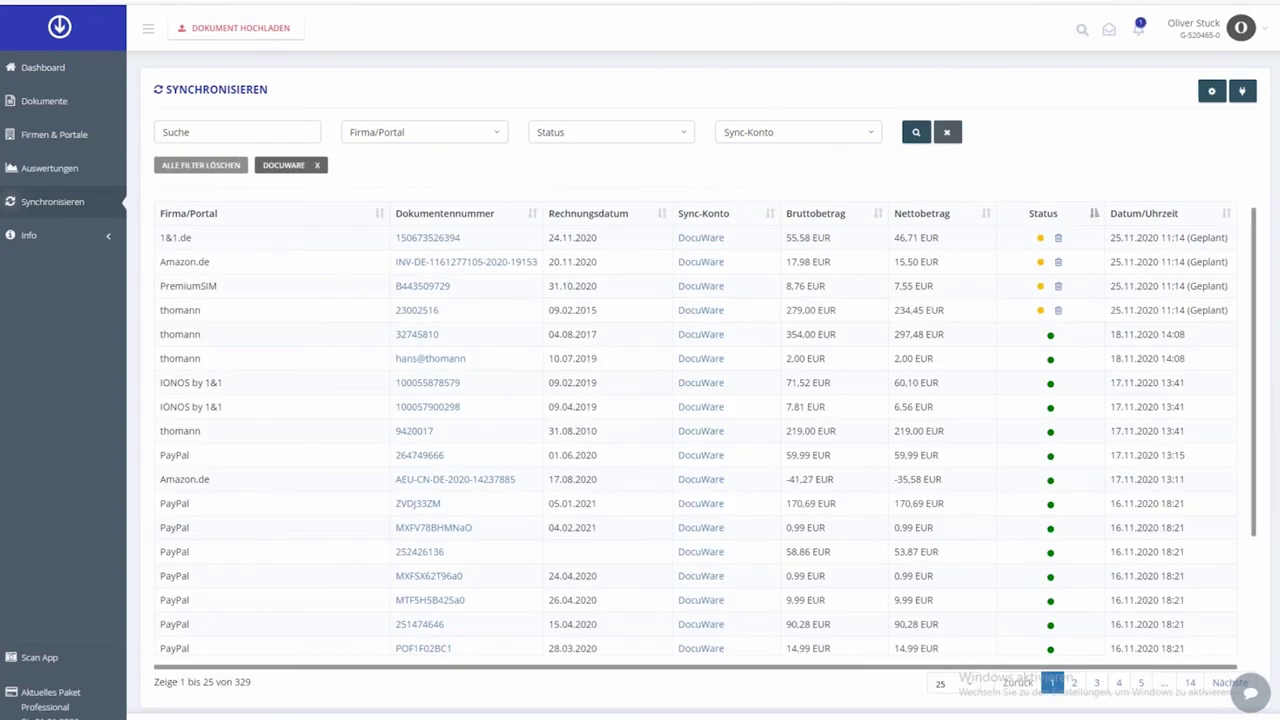
click(1238, 98)
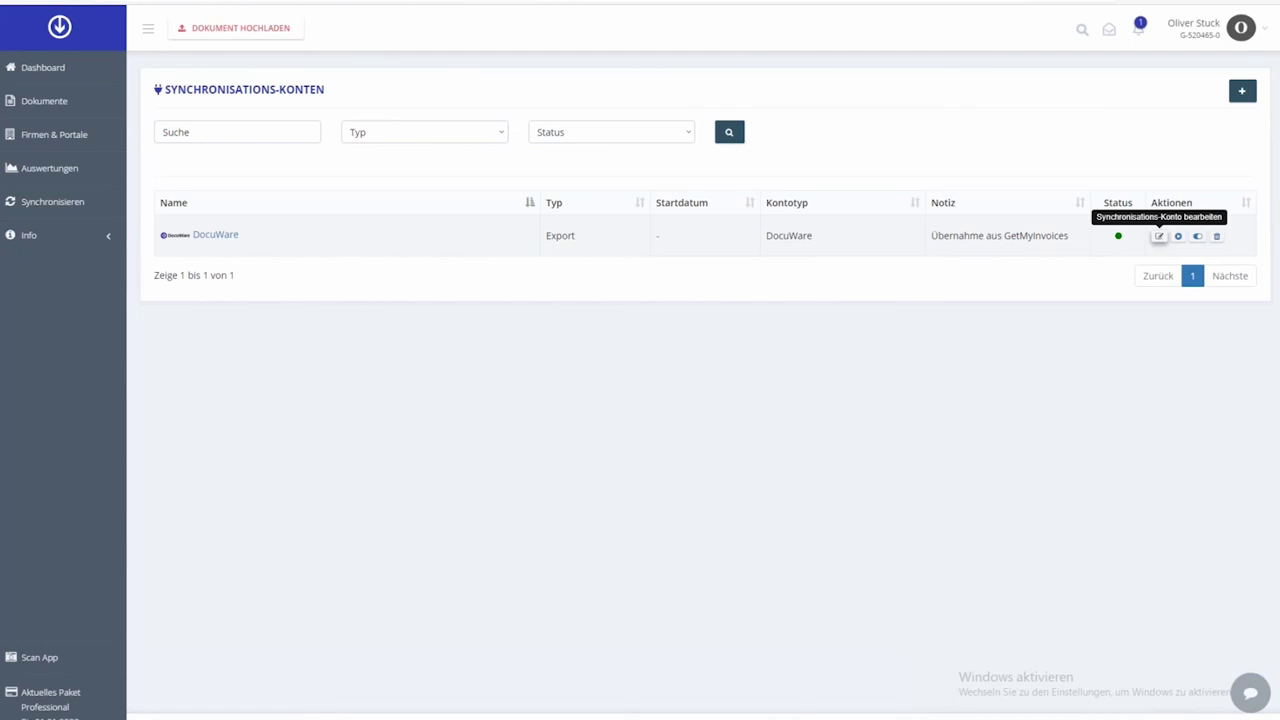
click(1159, 238)
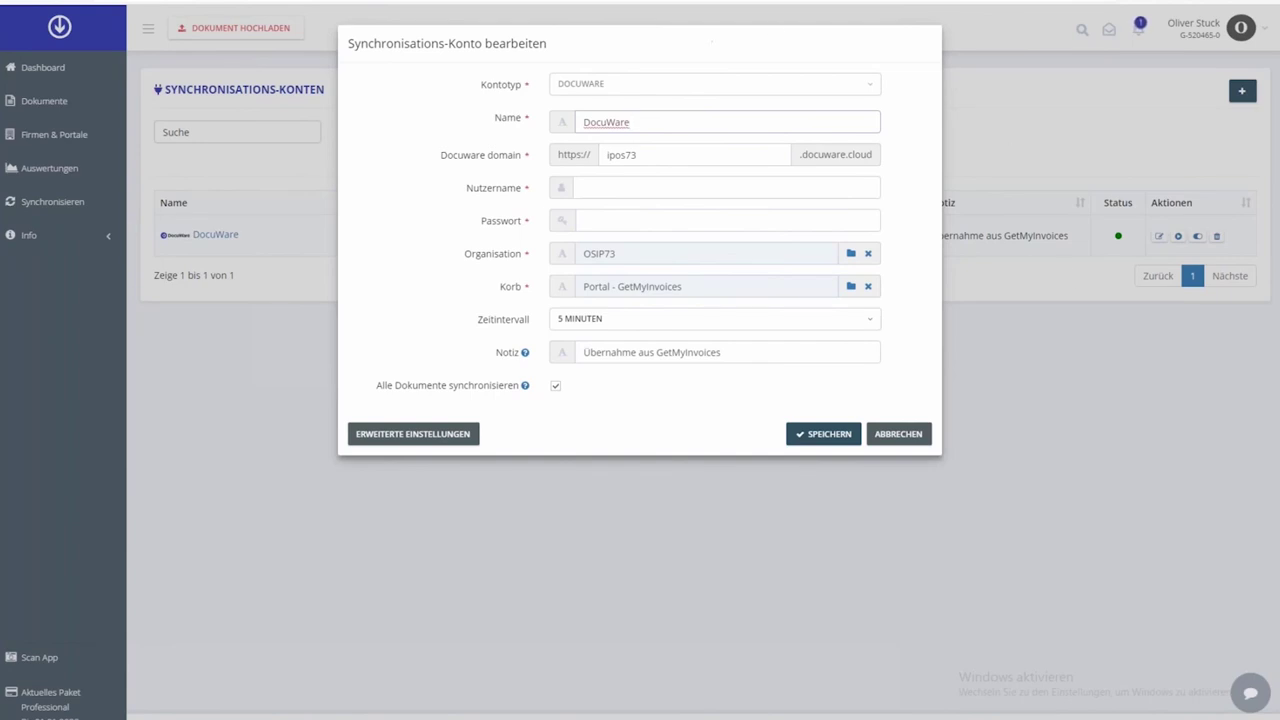
Step: Check the domain, organisation OSIP73, tray 'Portal - GetMyInvoices' and 5-minute interval, then close the editor
click(675, 159)
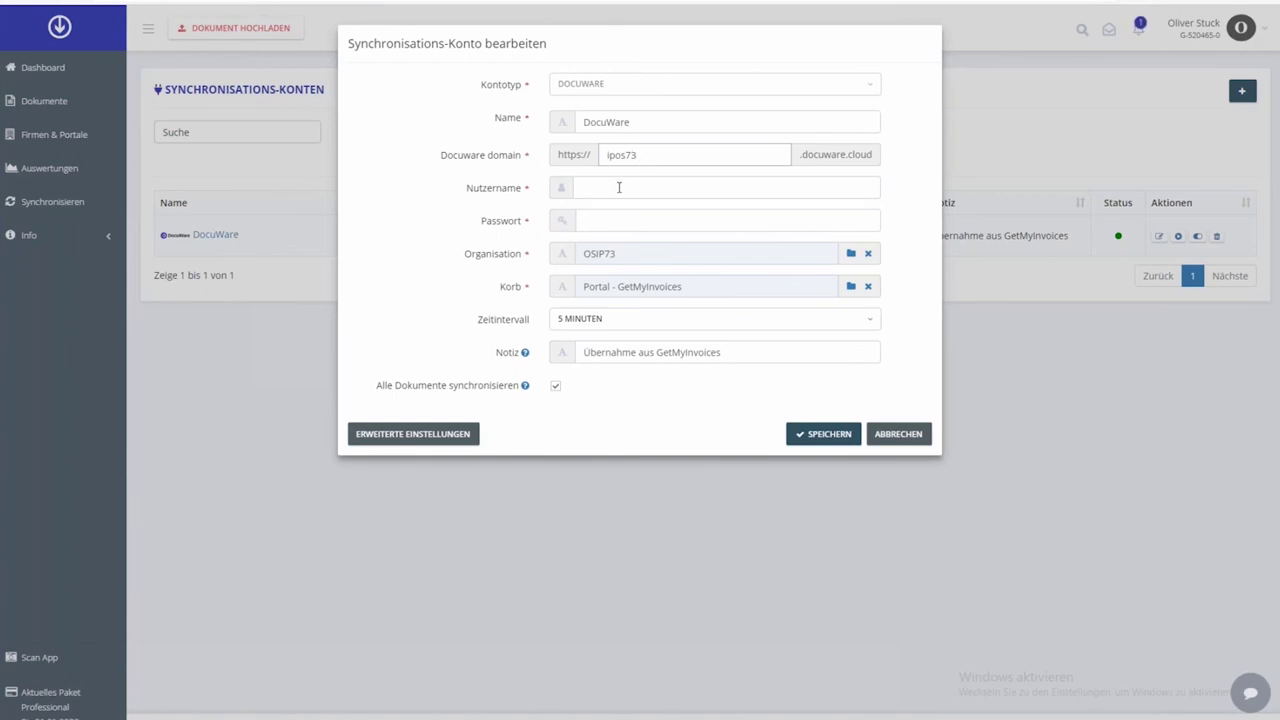
drag(609, 253, 616, 260)
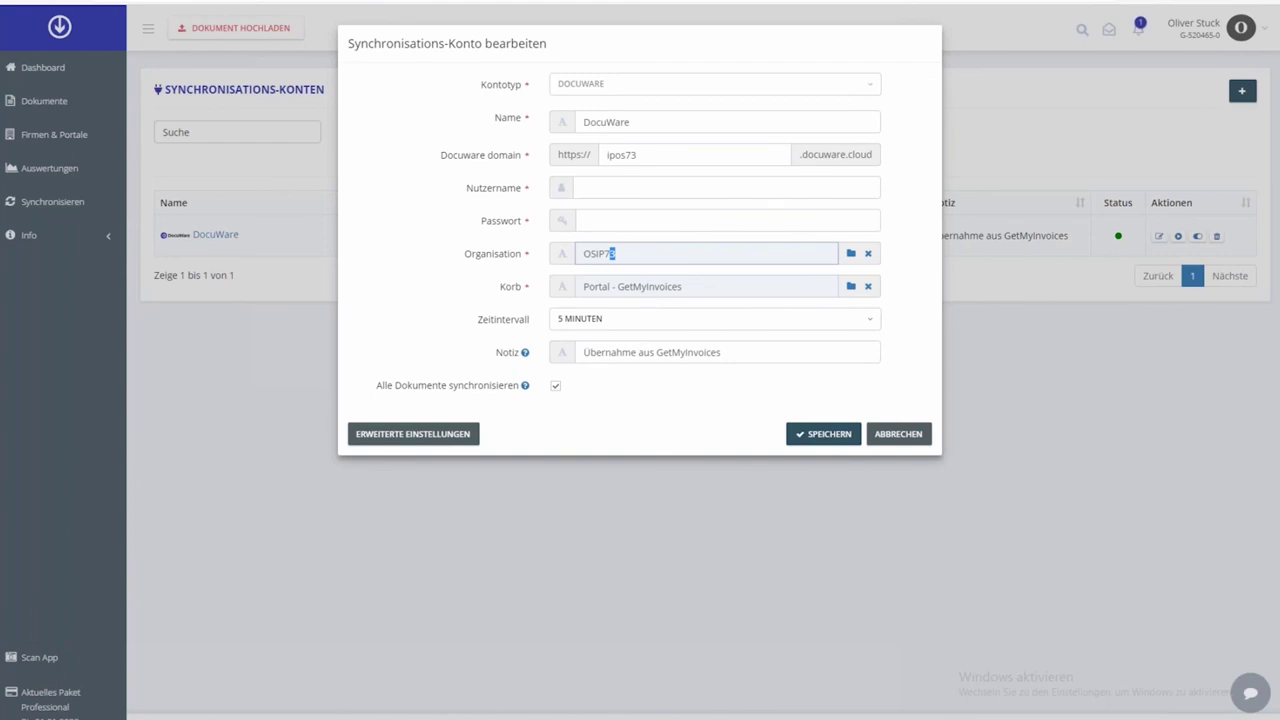
drag(585, 287, 690, 292)
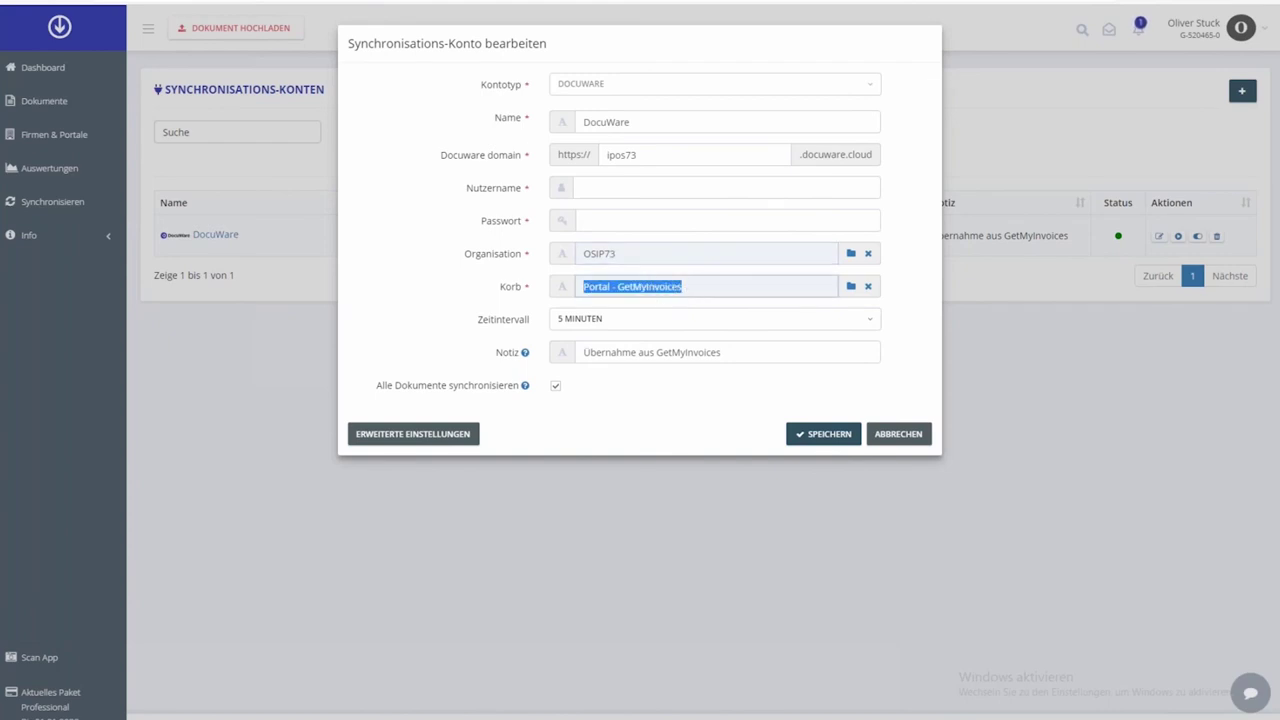
click(866, 320)
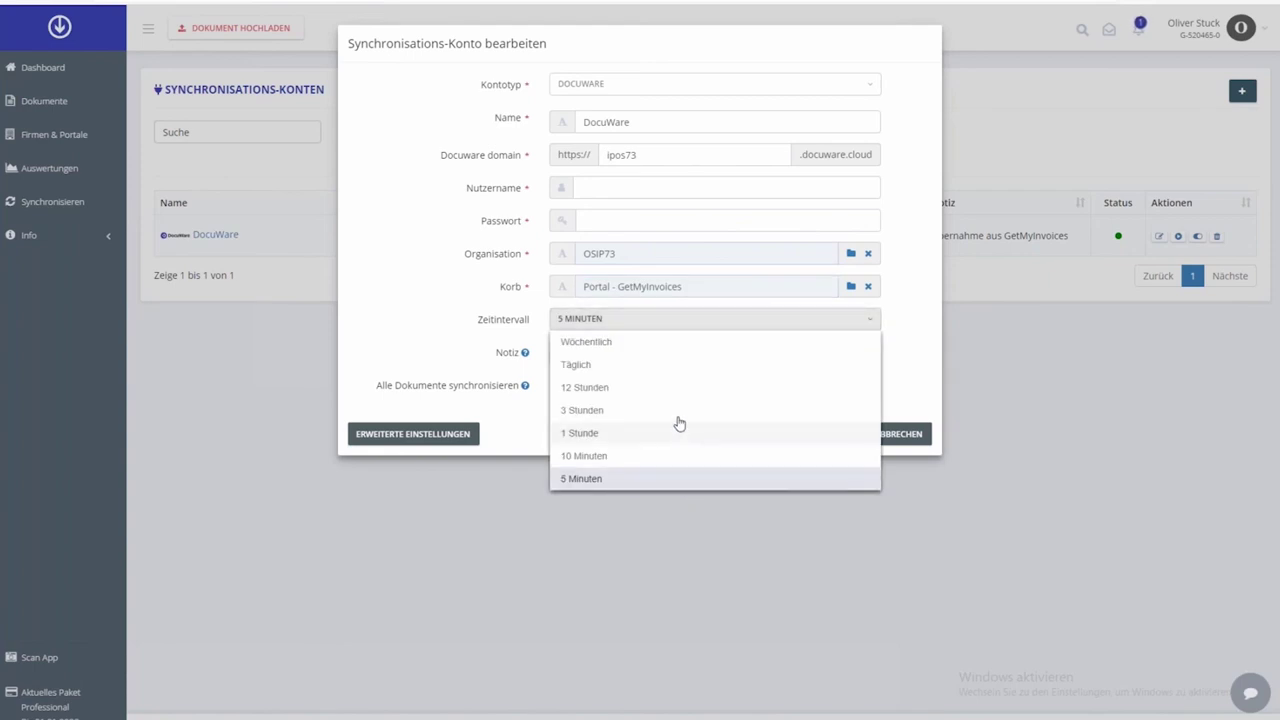
click(512, 540)
click(520, 537)
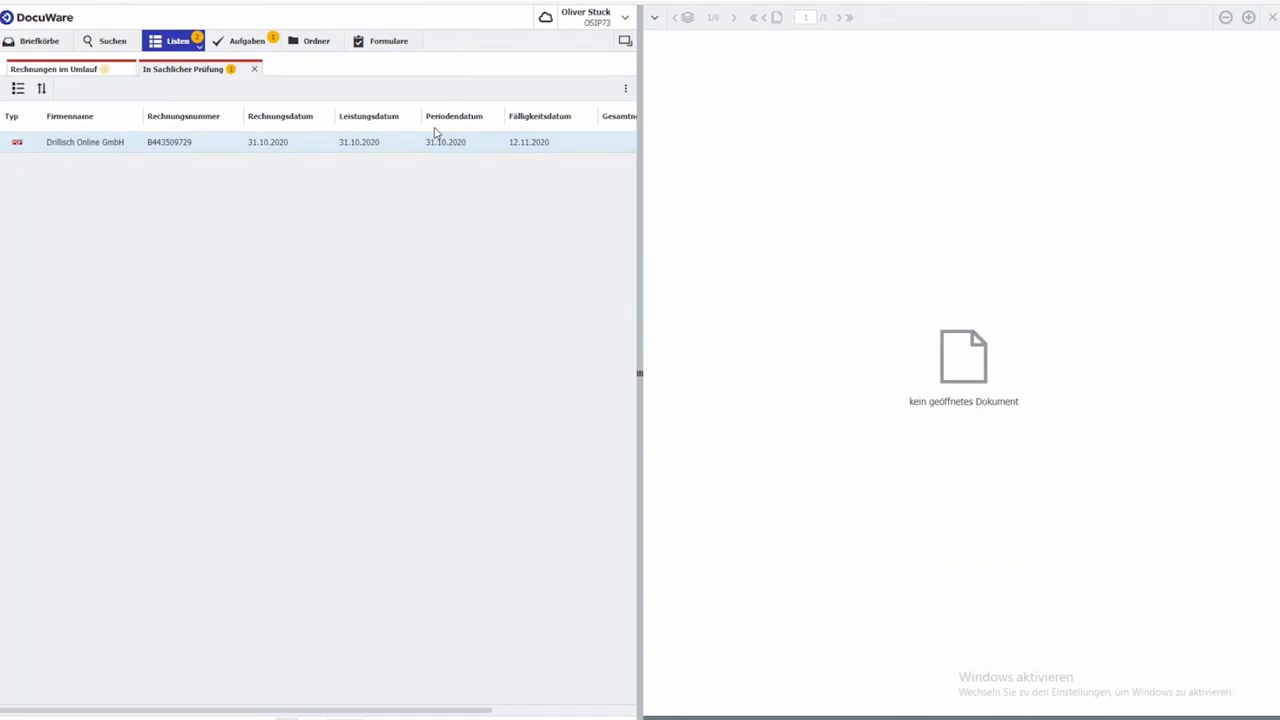
Step: In DocuWare's Briefkörbe, preview the thomann 23002516 and 1&1 Telecom invoices in Portal - GetMyInvoices
click(39, 42)
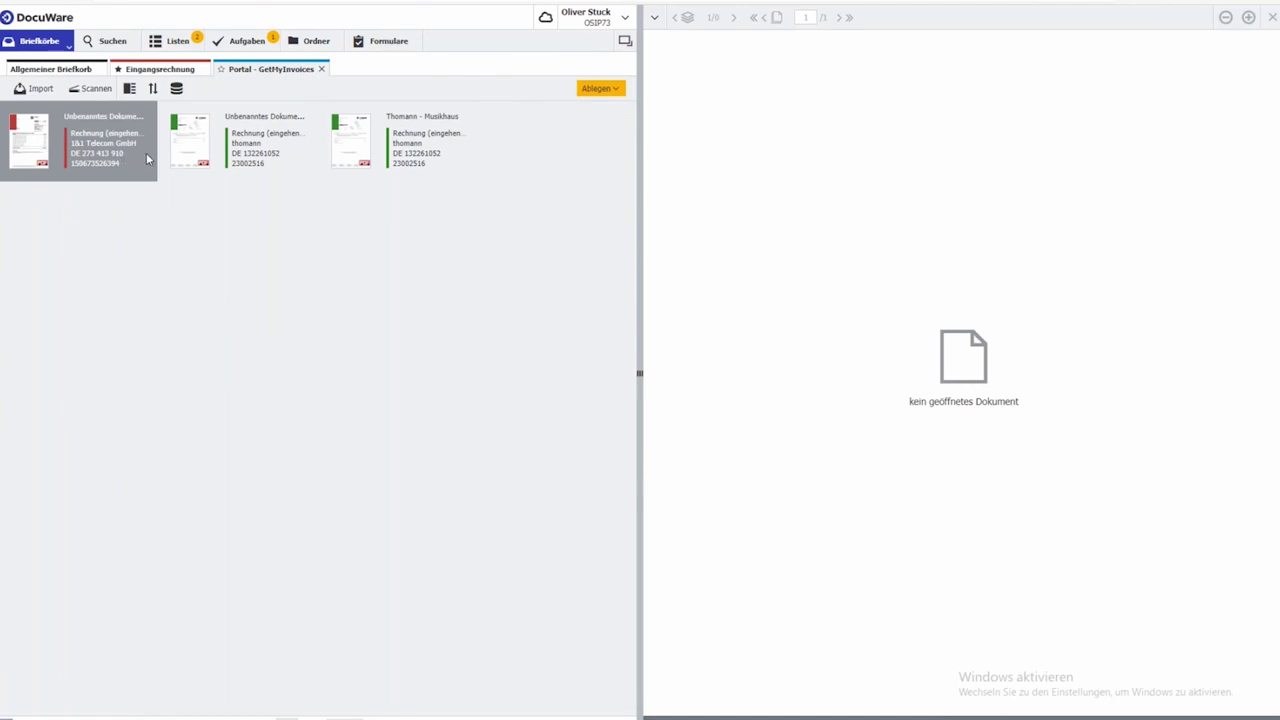
click(235, 153)
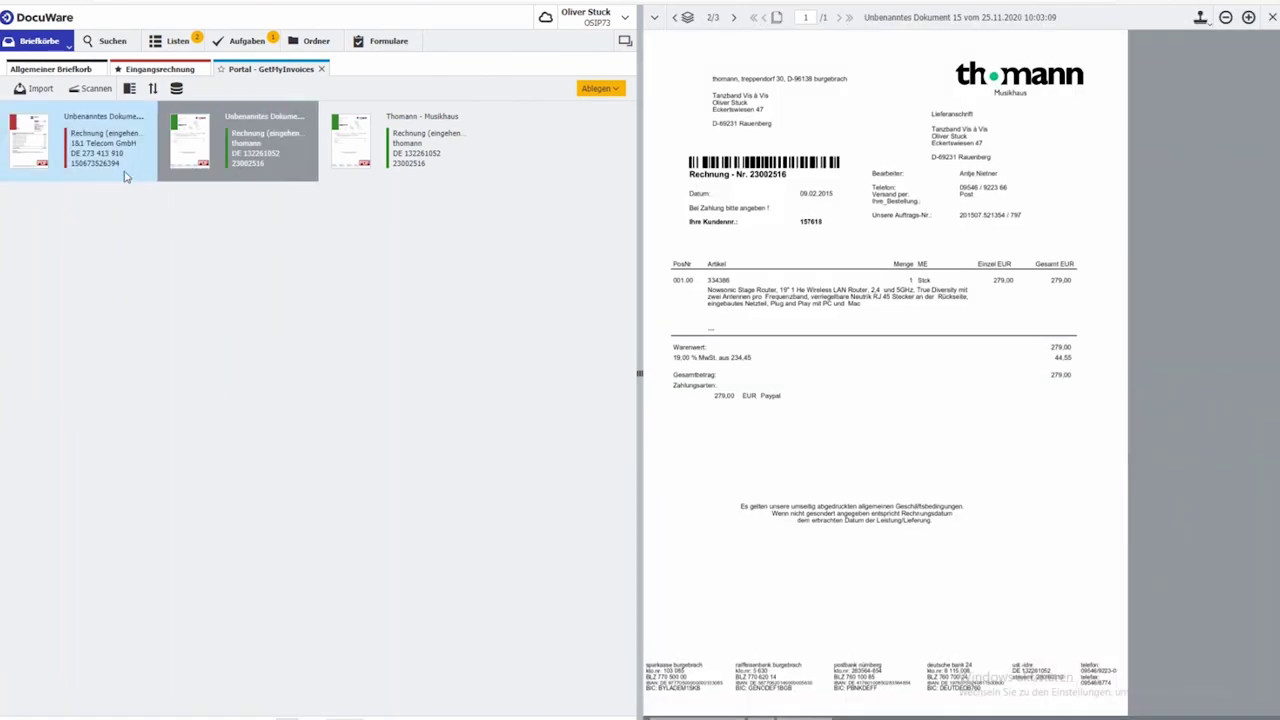
click(108, 160)
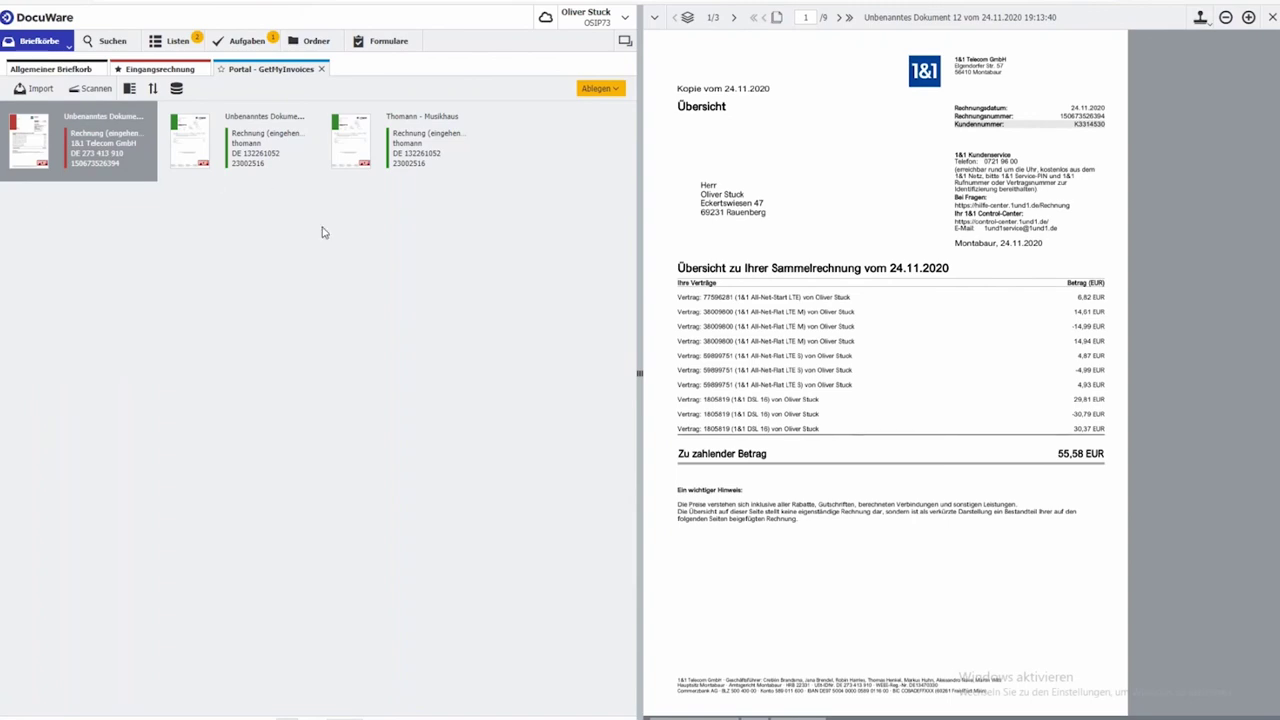
click(265, 168)
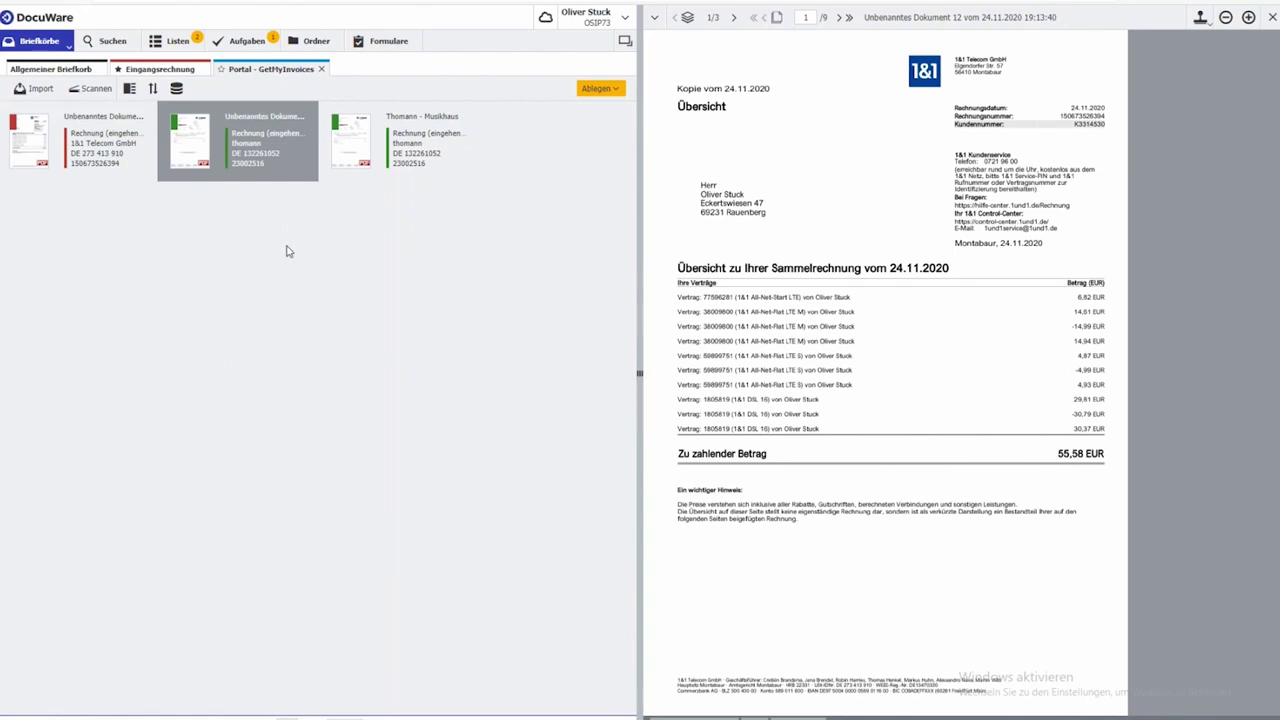